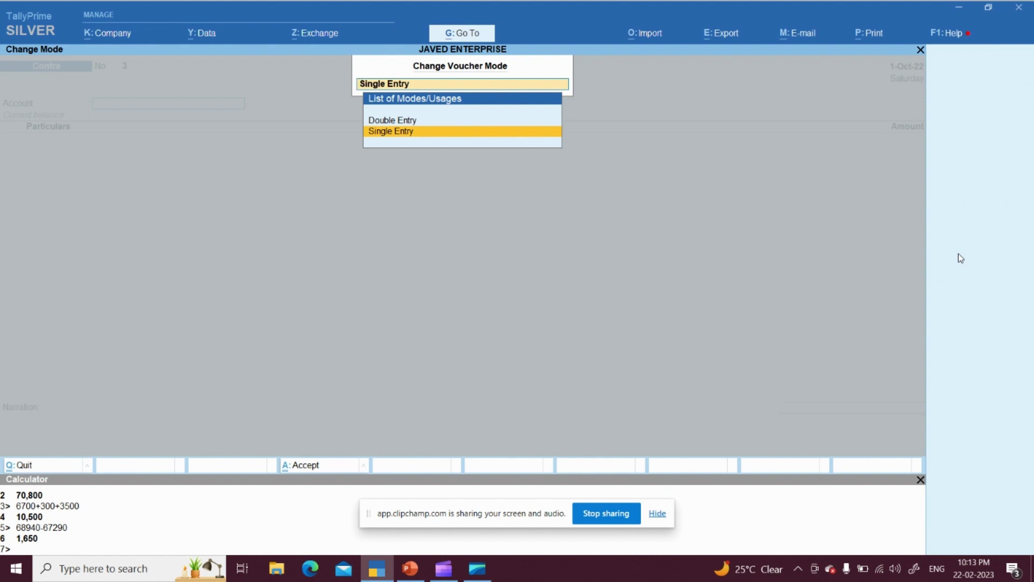
Change the contra voucher mode to Double Entry and choose Cash as the credit ledger.
{"action": "key", "text": "Up"}
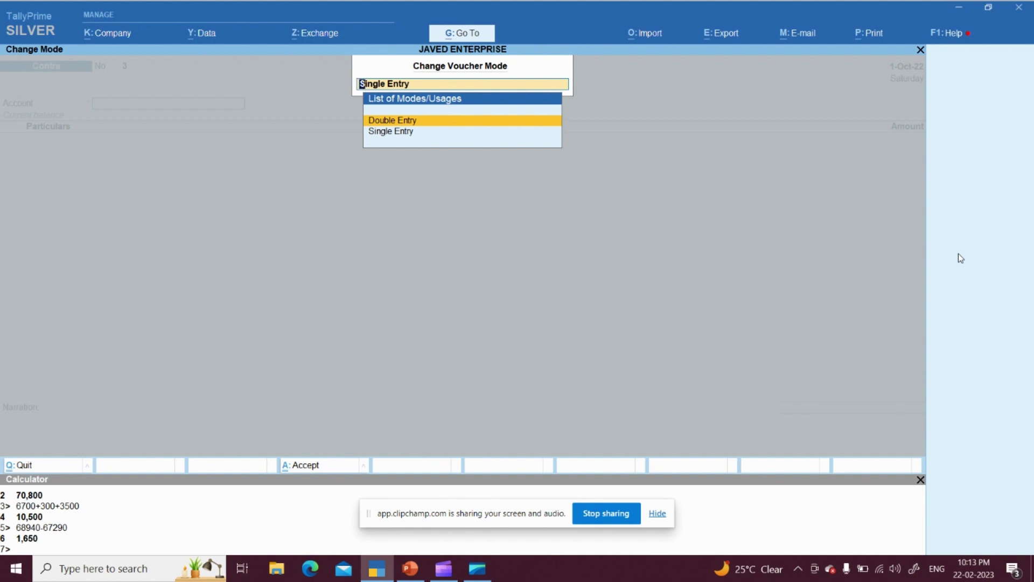
{"action": "key", "text": "Return"}
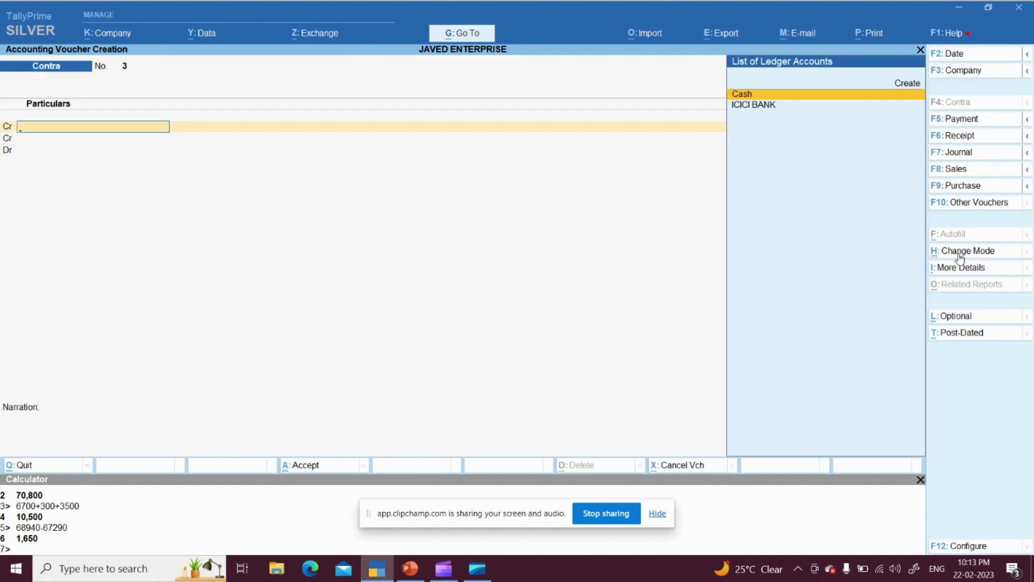
{"action": "key", "text": "Return"}
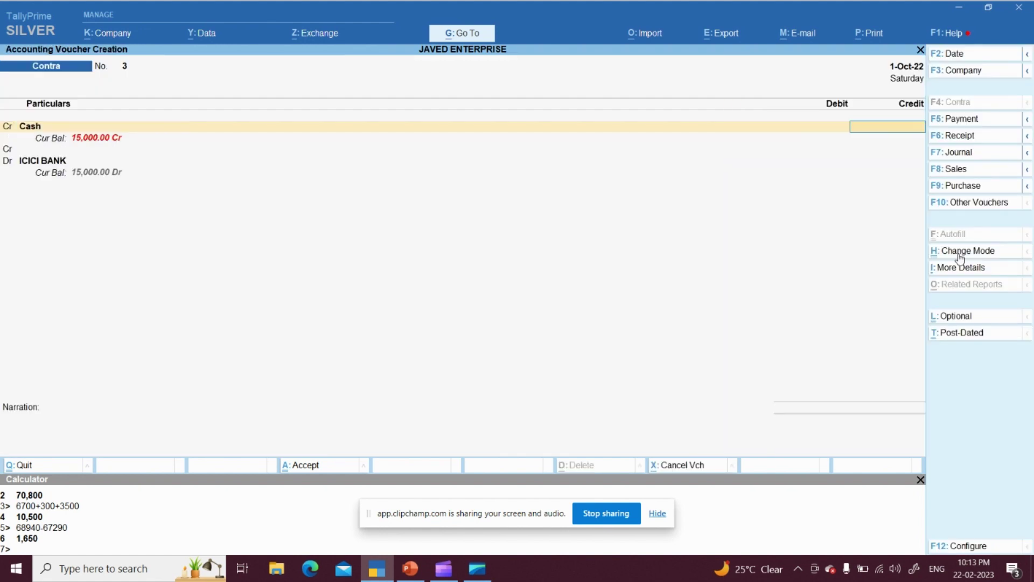
Make the second voucher line a debit and assign the ICICI BANK ledger to it.
{"action": "key", "text": "BackSpace"}
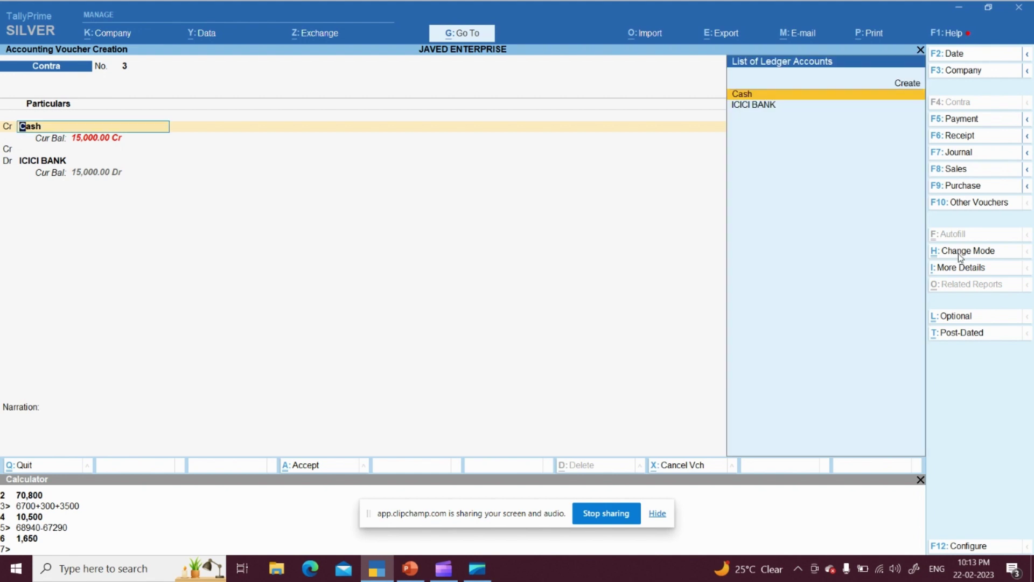
{"action": "key", "text": "Return"}
{"action": "key", "text": "Return"}
{"action": "key", "text": "d"}
{"action": "key", "text": "Return"}
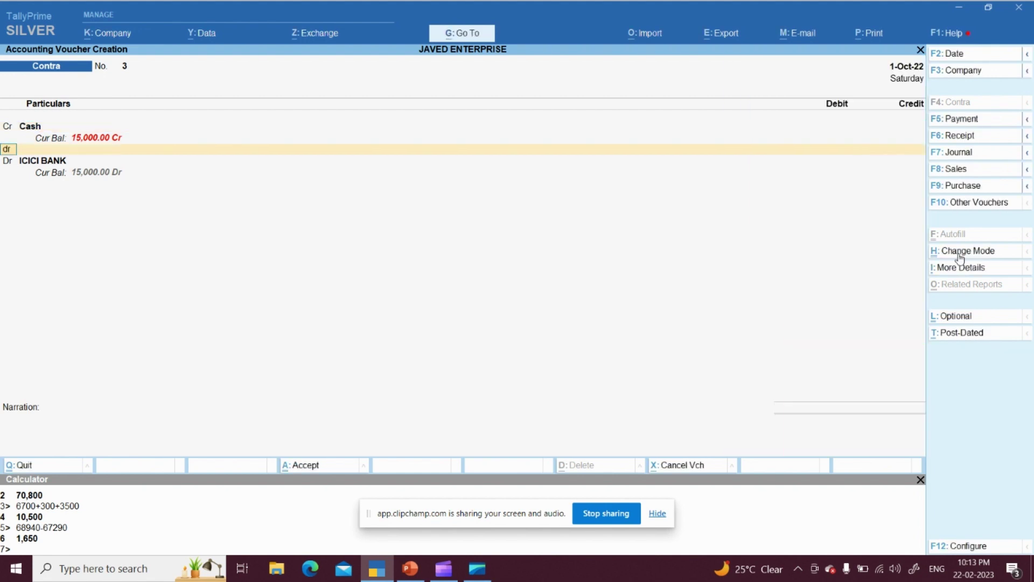
{"action": "key", "text": "Return"}
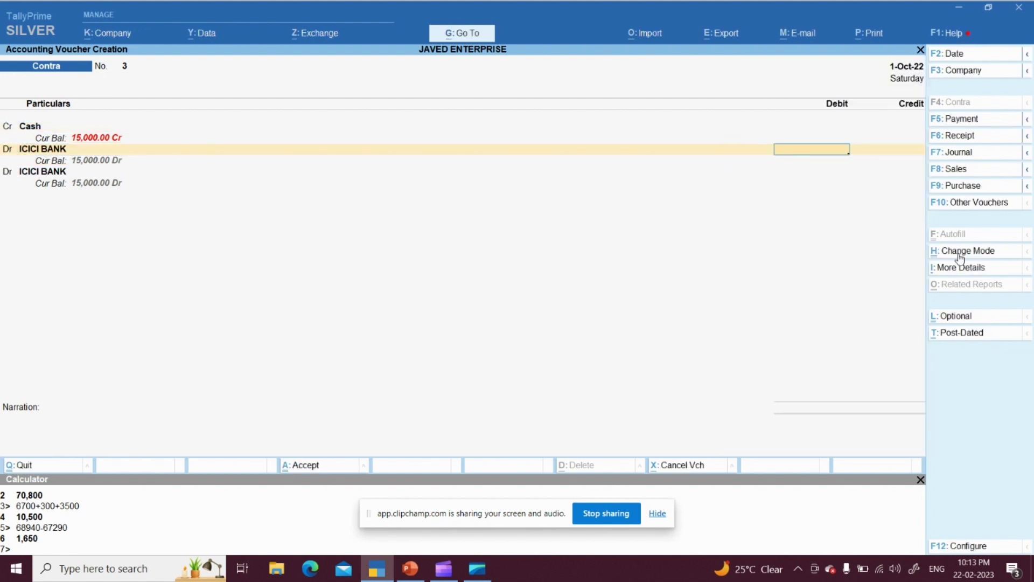
Clear the ICICI BANK ledger from the extra third line and go back to the Cash line.
{"action": "key", "text": "BackSpace"}
{"action": "key", "text": "Return"}
{"action": "key", "text": "BackSpace"}
{"action": "key", "text": "Return"}
{"action": "key", "text": "Return"}
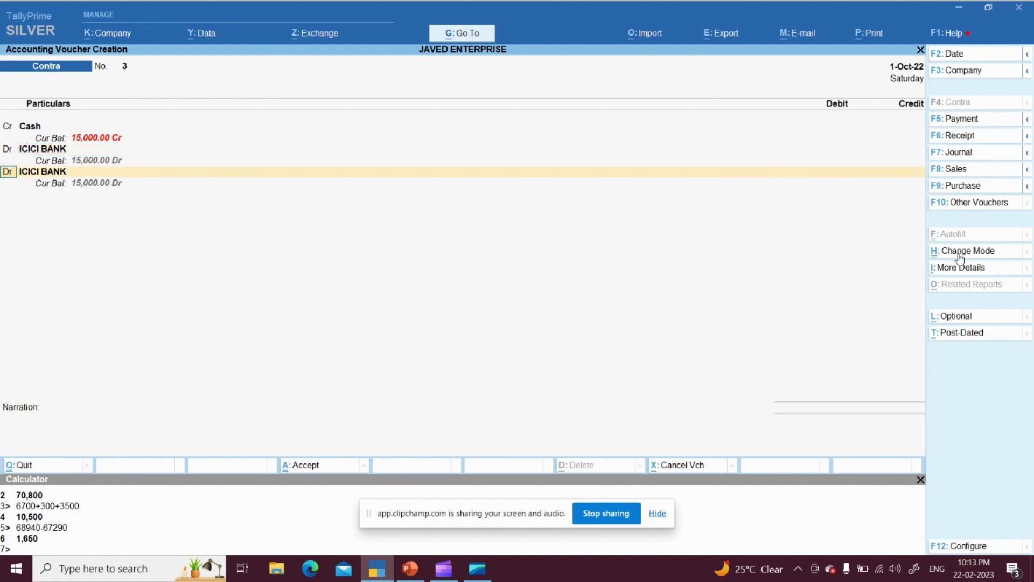
{"action": "key", "text": "BackSpace"}
{"action": "key", "text": "Return"}
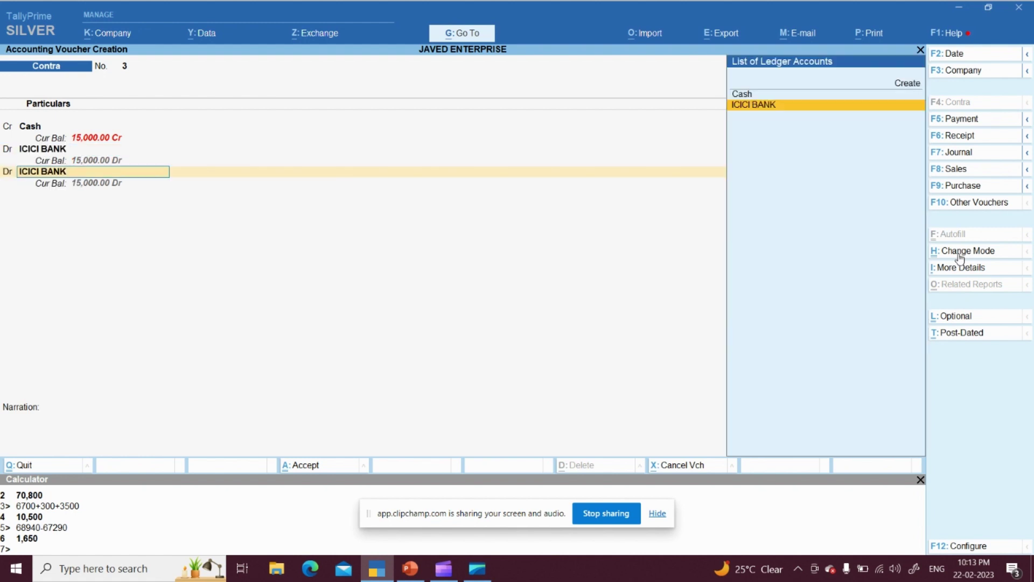
{"action": "key", "text": "BackSpace"}
{"action": "key", "text": "BackSpace"}
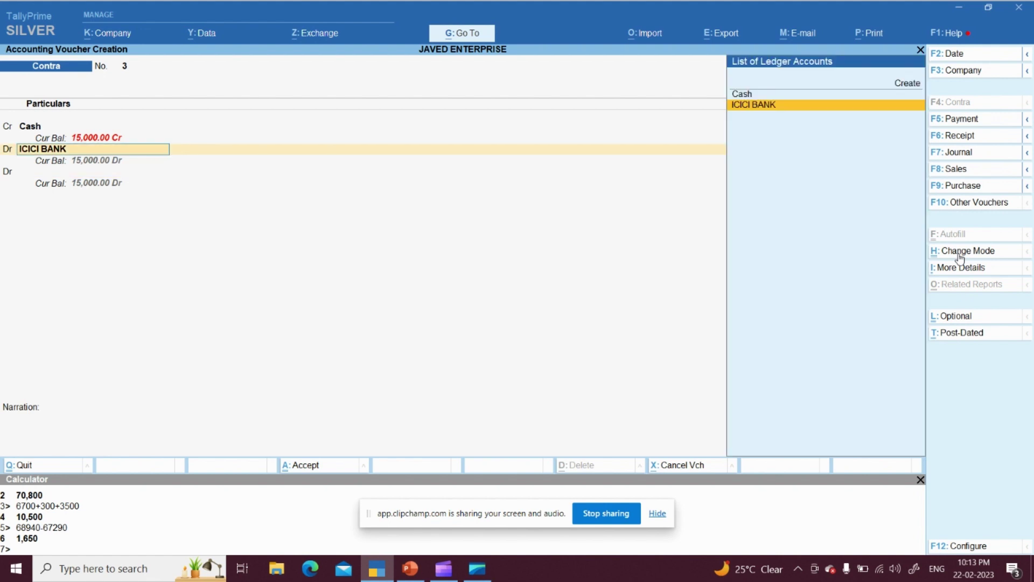
{"action": "key", "text": "BackSpace"}
{"action": "key", "text": "BackSpace"}
{"action": "key", "text": "BackSpace"}
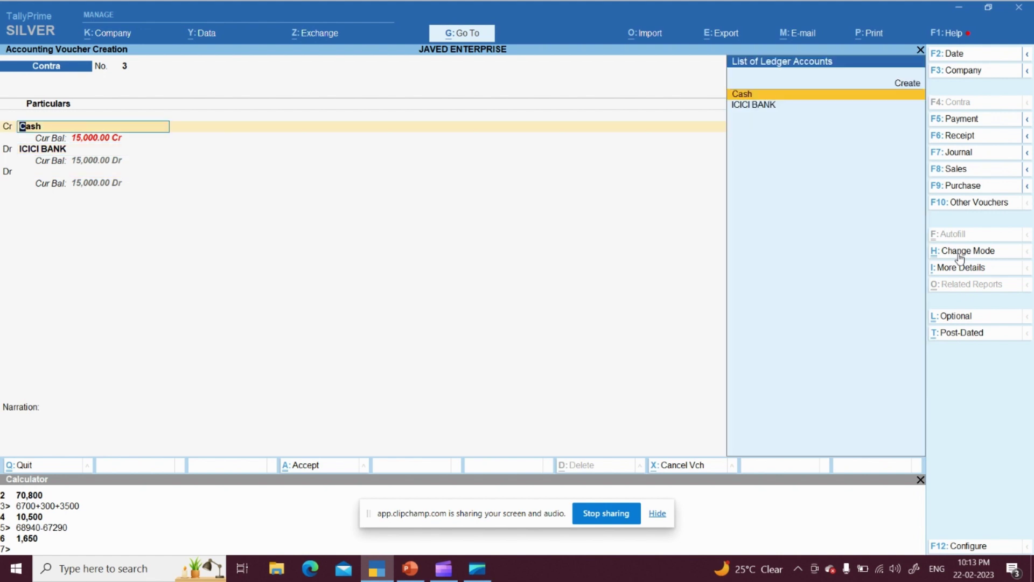
Enter 10,000 as the credit amount for Cash and 10,000 as the debit amount for ICICI BANK.
{"action": "key", "text": "Return"}
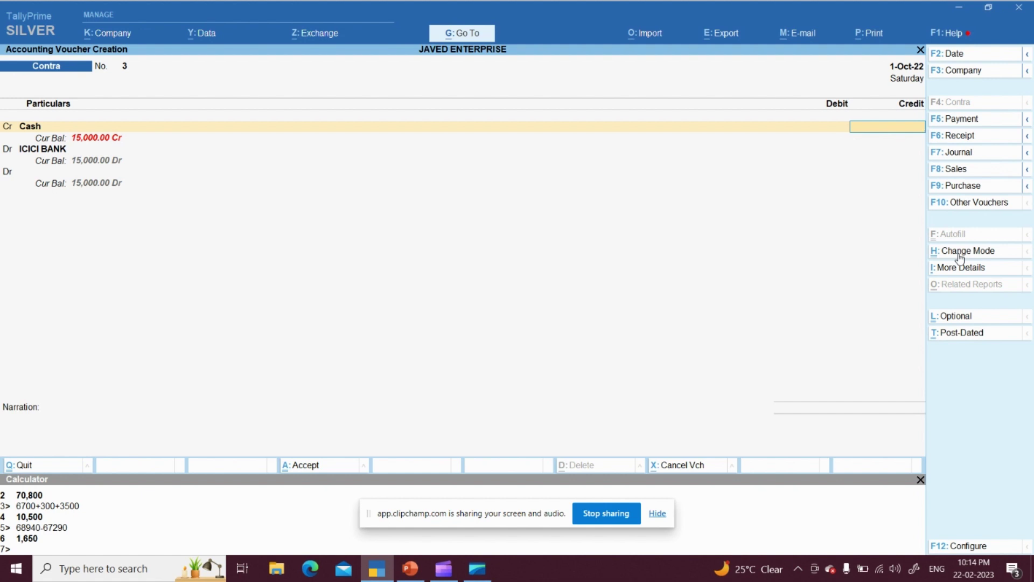
{"action": "type", "text": "0000"}
{"action": "key", "text": "Return"}
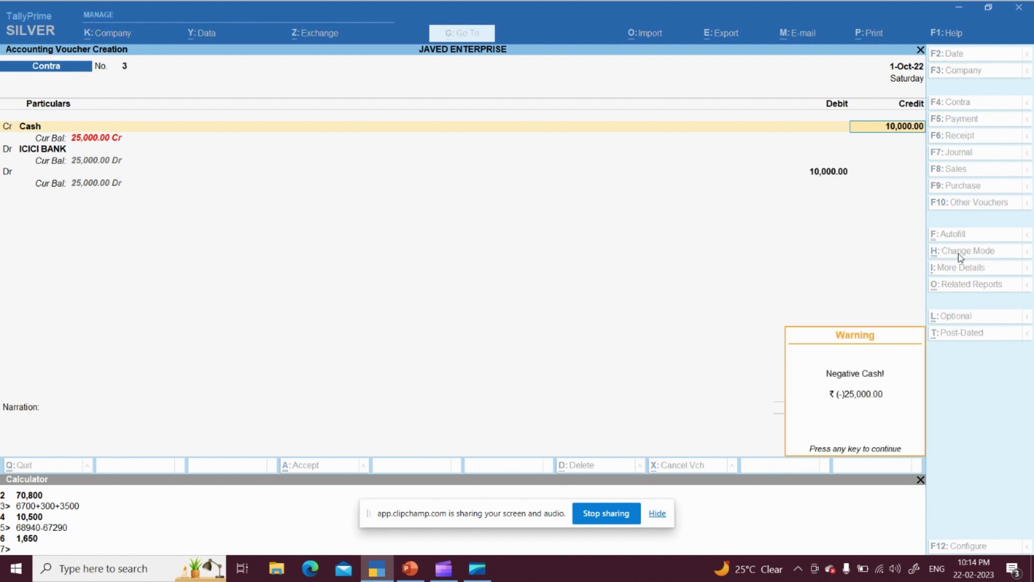
{"action": "key", "text": "Return"}
{"action": "key", "text": "Return"}
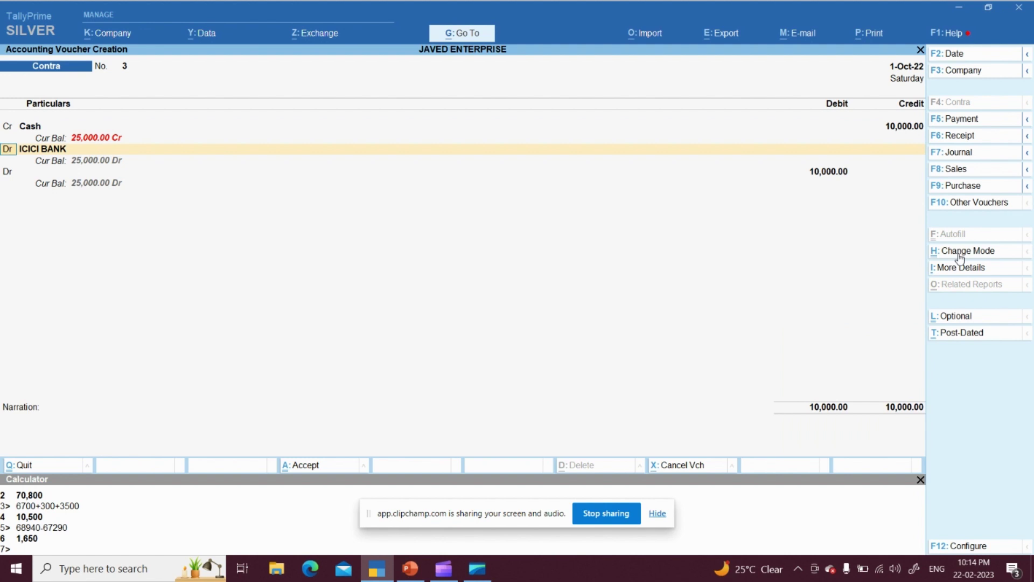
{"action": "key", "text": "Return"}
{"action": "type", "text": "10000"}
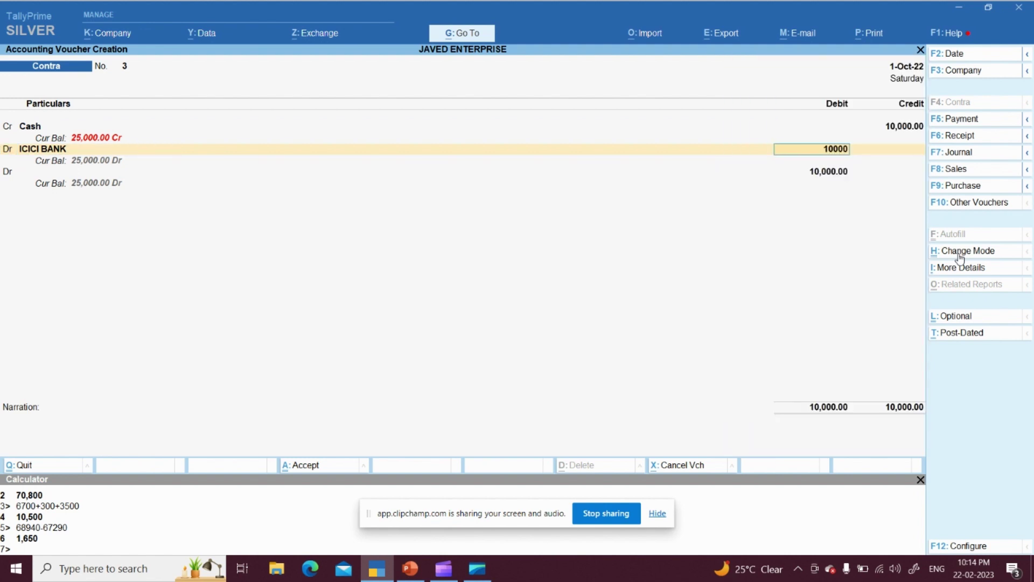
{"action": "key", "text": "Return"}
Pass through the ICICI BANK allocation and cash denominations with the counts left empty, continuing to the narration.
{"action": "key", "text": "Return"}
{"action": "key", "text": "Return"}
{"action": "key", "text": "Return"}
{"action": "key", "text": "Return"}
{"action": "key", "text": "Return"}
{"action": "key", "text": "Return"}
{"action": "key", "text": "Return"}
{"action": "key", "text": "Return"}
{"action": "key", "text": "Return"}
{"action": "key", "text": "Return"}
{"action": "key", "text": "Return"}
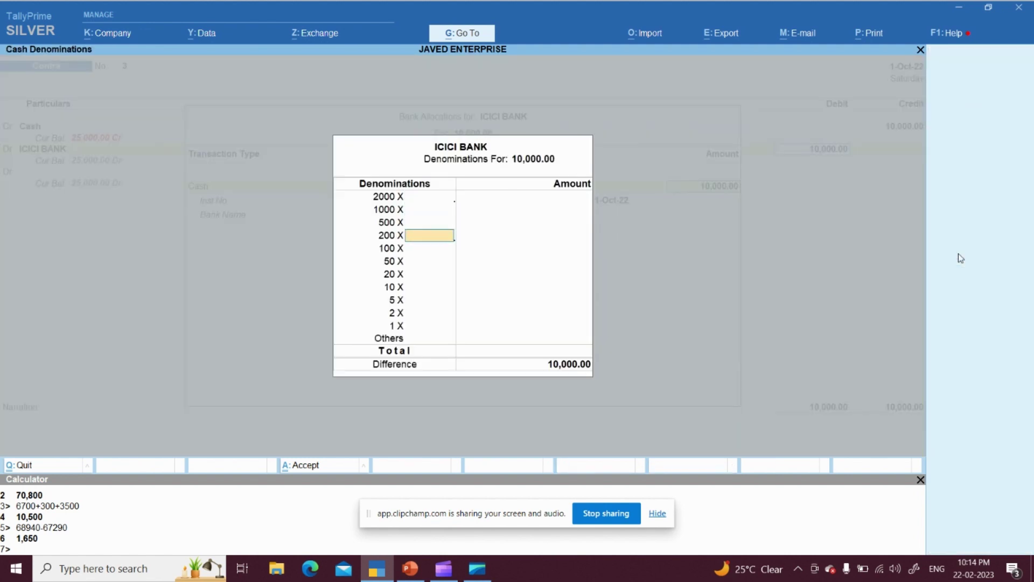
{"action": "key", "text": "Return"}
{"action": "key", "text": "Return"}
{"action": "key", "text": "Return"}
{"action": "key", "text": "Return"}
{"action": "key", "text": "Return"}
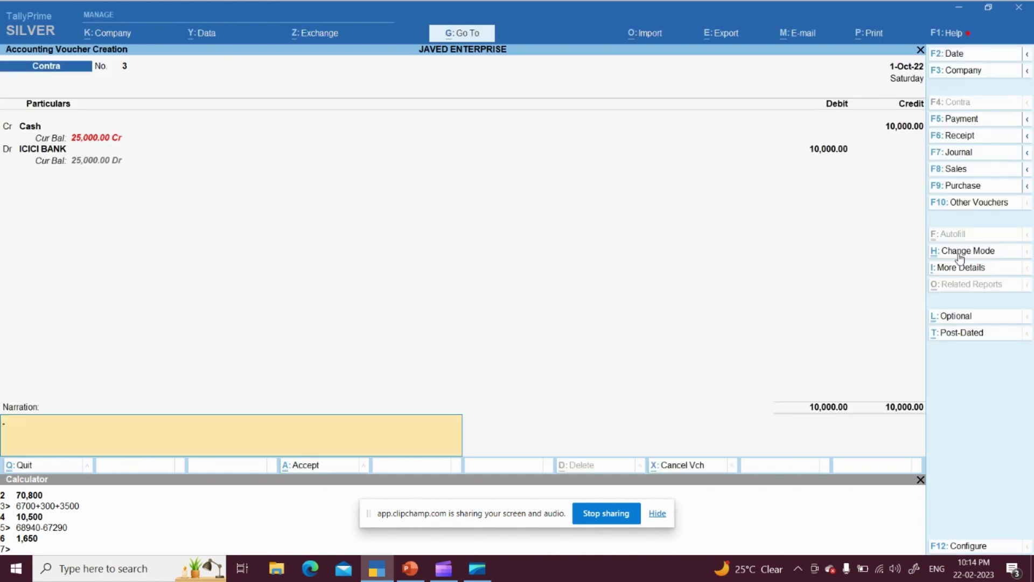
Return to the ICICI BANK cash denominations and enter 5 notes of 2000.
{"action": "key", "text": "Up"}
{"action": "key", "text": "Up"}
{"action": "key", "text": "Up"}
{"action": "key", "text": "Up"}
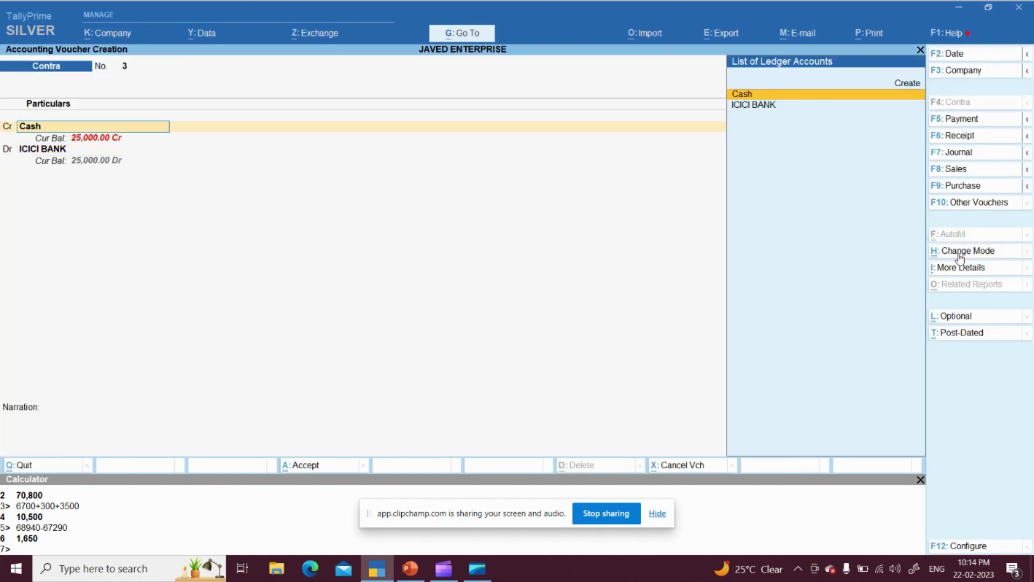
{"action": "key", "text": "Return"}
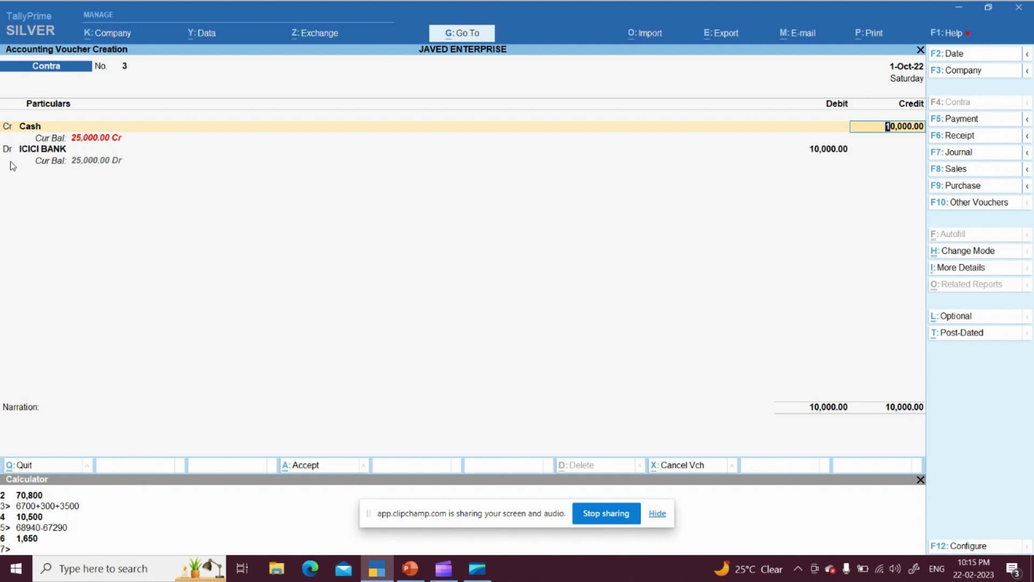
{"action": "key", "text": "Return"}
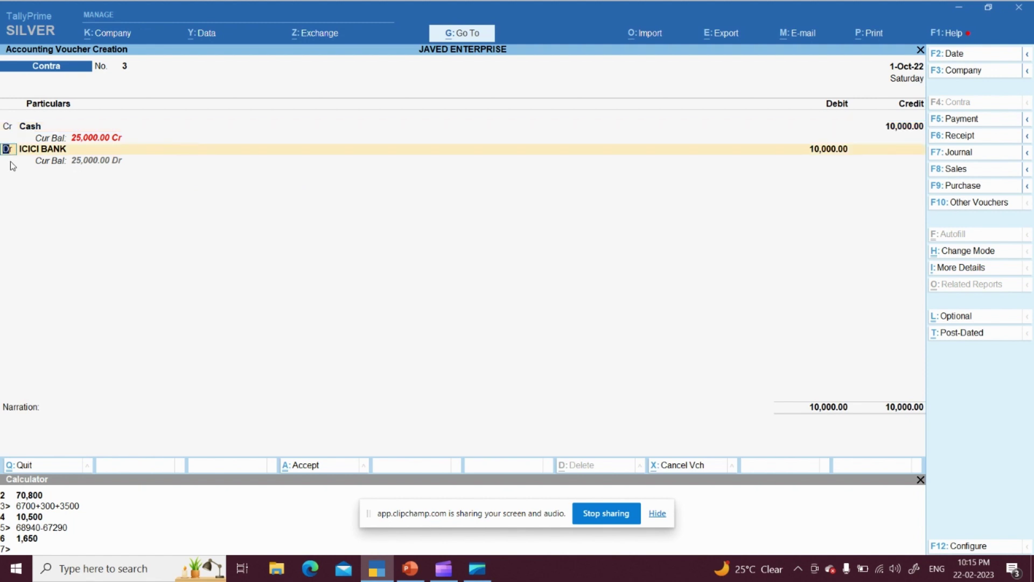
{"action": "key", "text": "Return"}
{"action": "key", "text": "Return"}
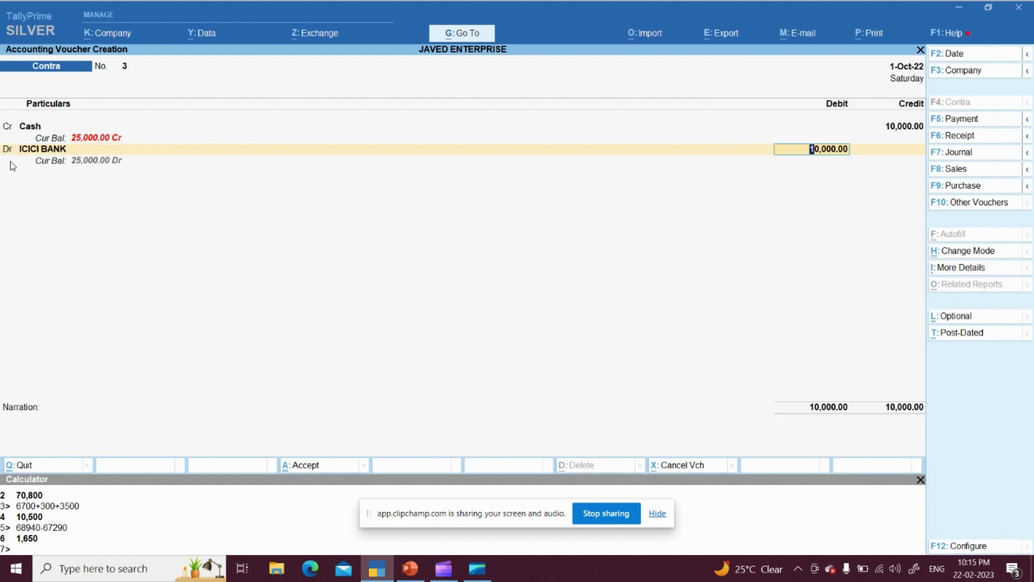
{"action": "key", "text": "Return"}
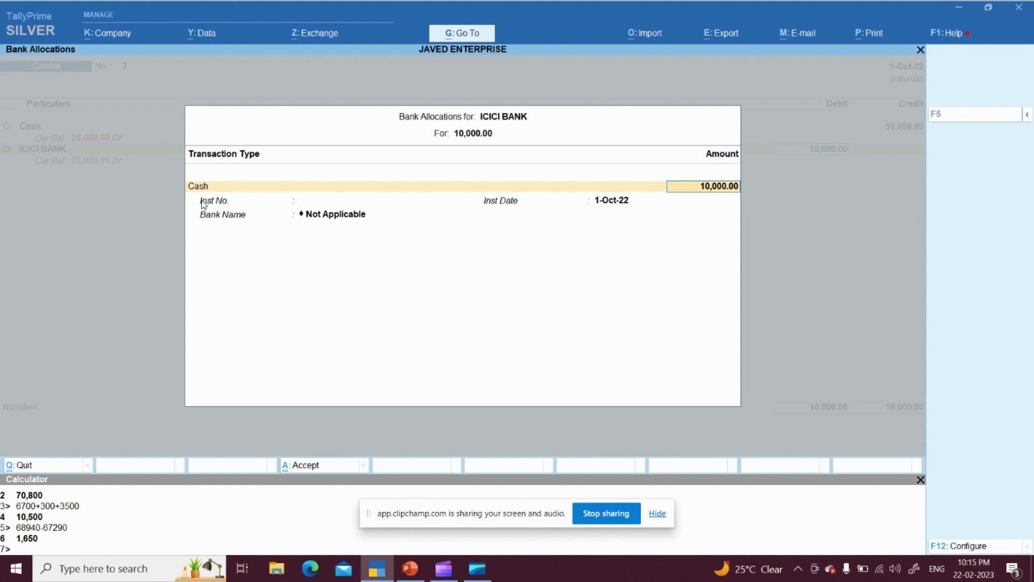
{"action": "key", "text": "Return"}
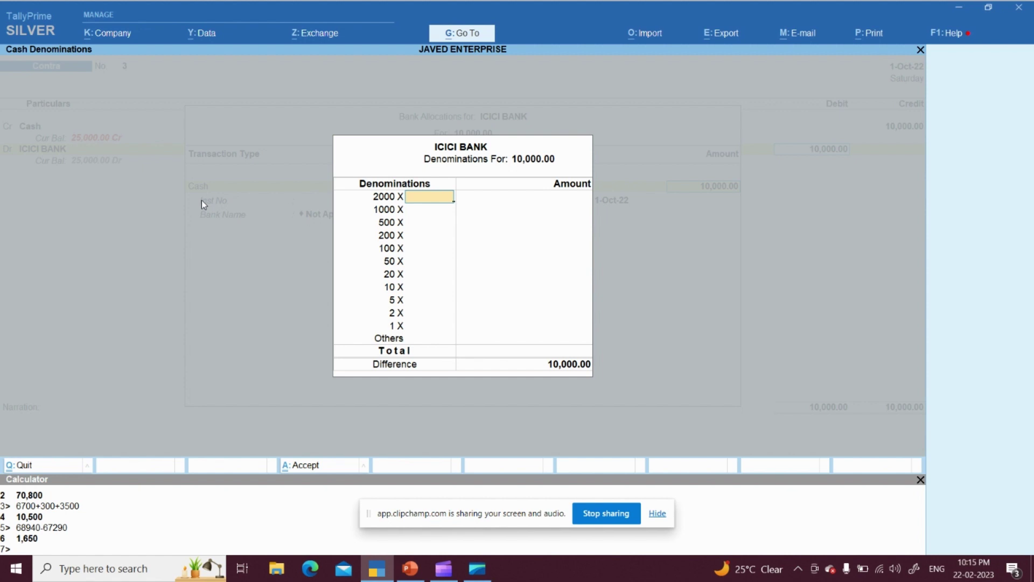
{"action": "type", "text": "5"}
{"action": "key", "text": "Return"}
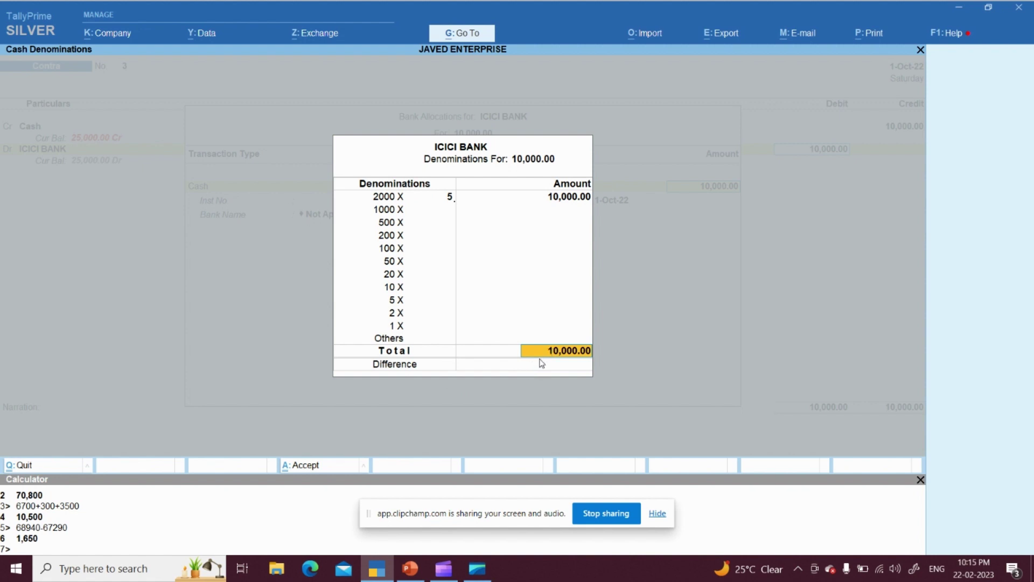
{"action": "key", "text": "Return"}
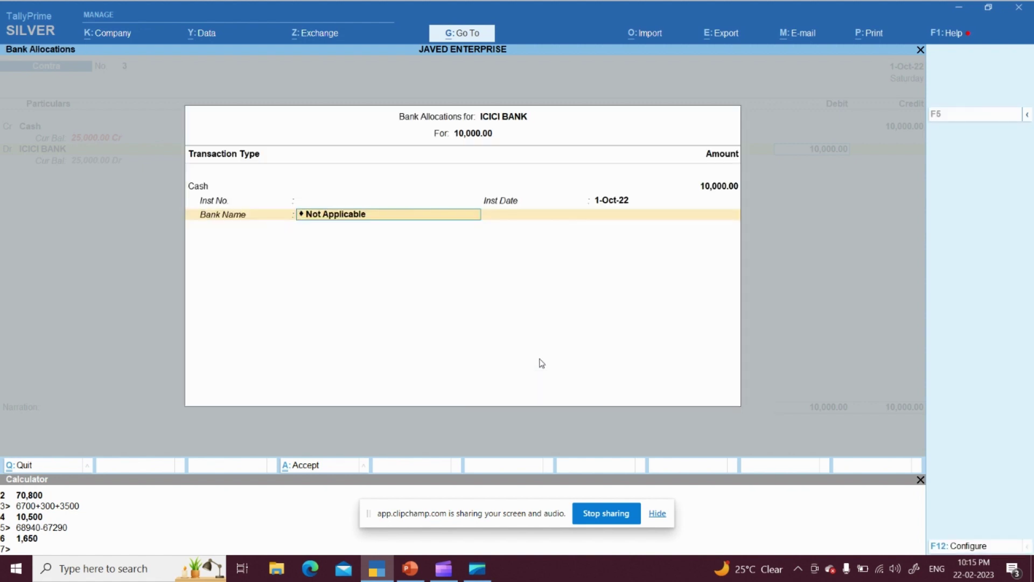
Set the bank name in the allocation to ICICI Bank (India) and accept the allocation.
{"action": "key", "text": "BackSpace"}
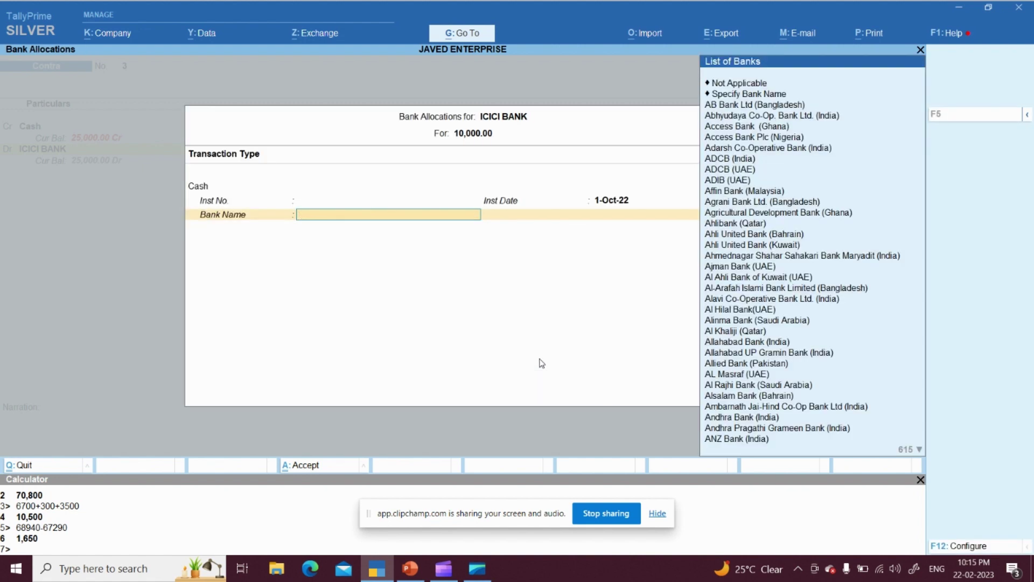
{"action": "type", "text": "iv"}
{"action": "key", "text": "BackSpace"}
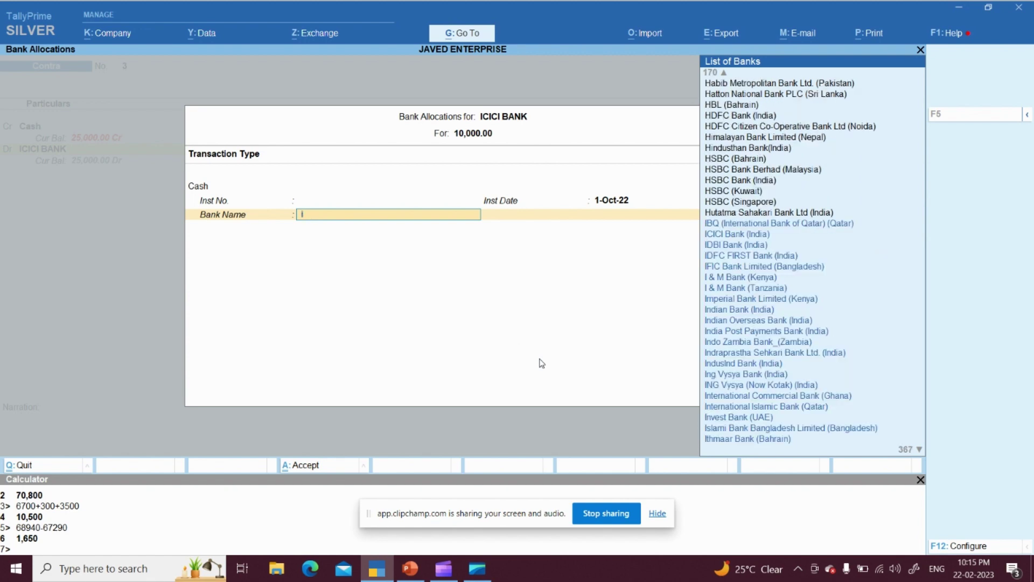
{"action": "type", "text": "c"}
{"action": "key", "text": "Return"}
{"action": "key", "text": "Return"}
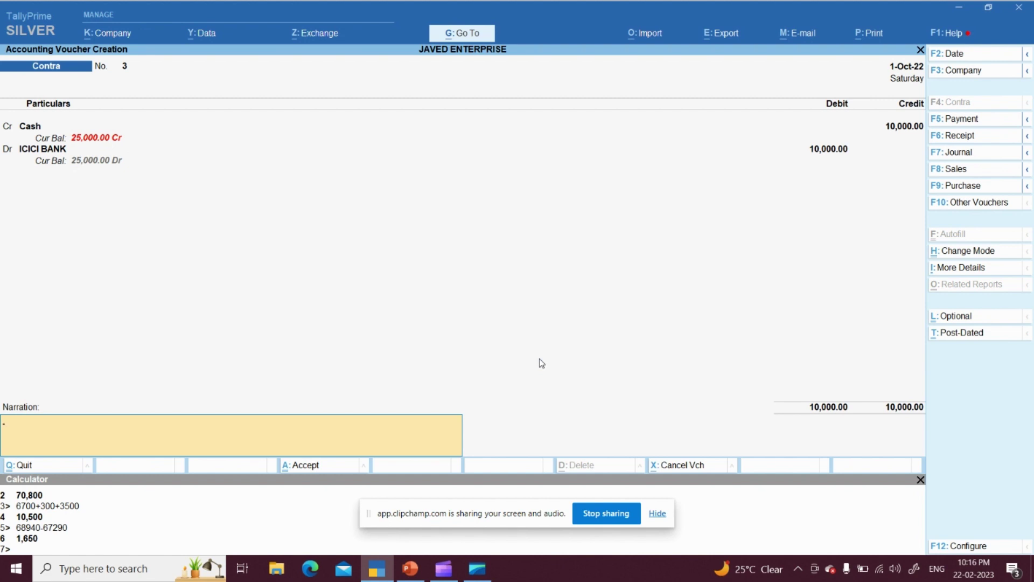
Enter the narration "BEING CASH DEPOSITED INTO ICICI BANK" and save the contra voucher.
{"action": "type", "text": "BEING CASH DEPOSITE"}
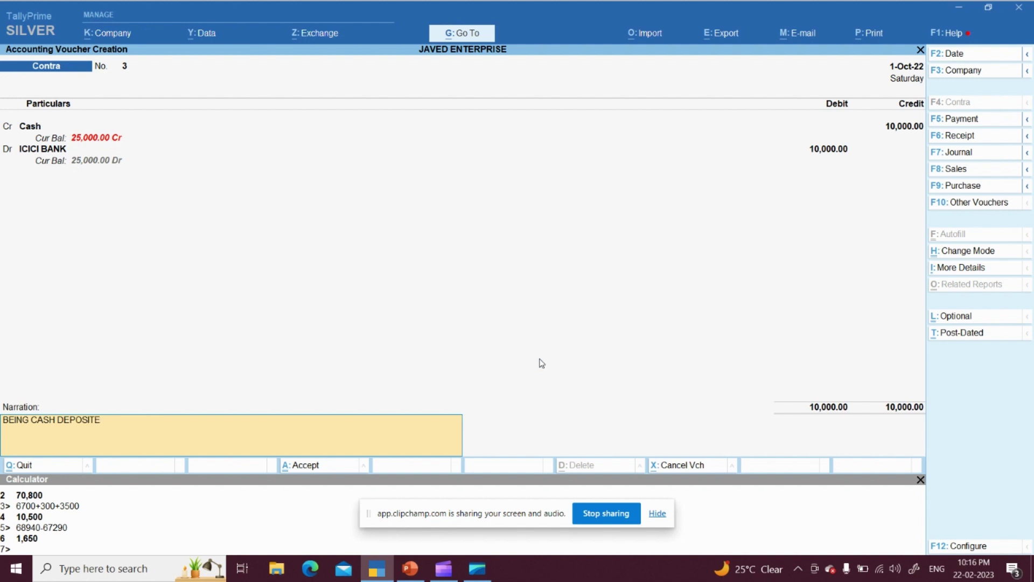
{"action": "type", "text": "D INTO ICICI BANK"}
{"action": "key", "text": "Return"}
{"action": "key", "text": "Return"}
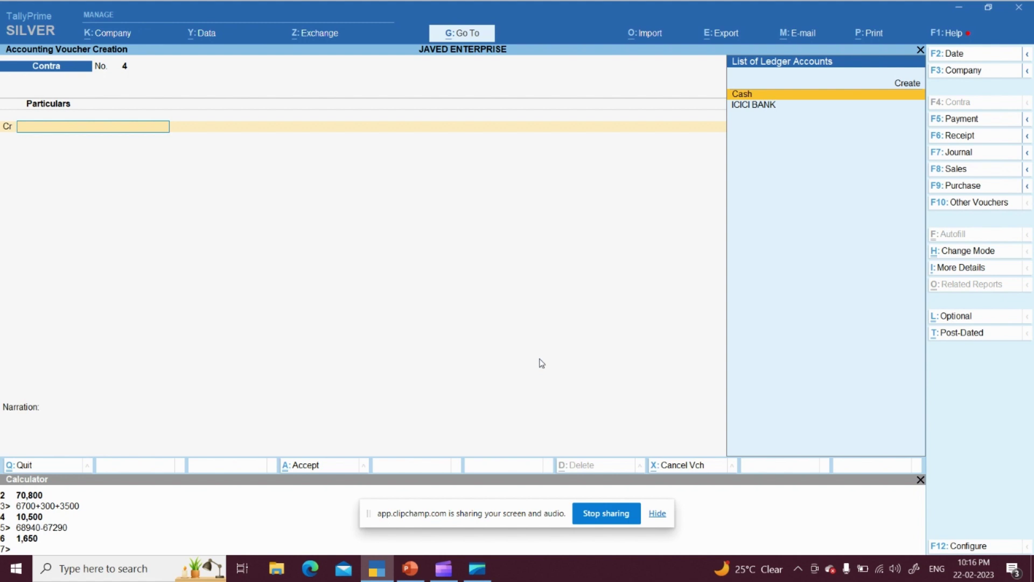
In the new contra voucher, credit the ICICI BANK ledger with 5,000.
{"action": "key", "text": "Down"}
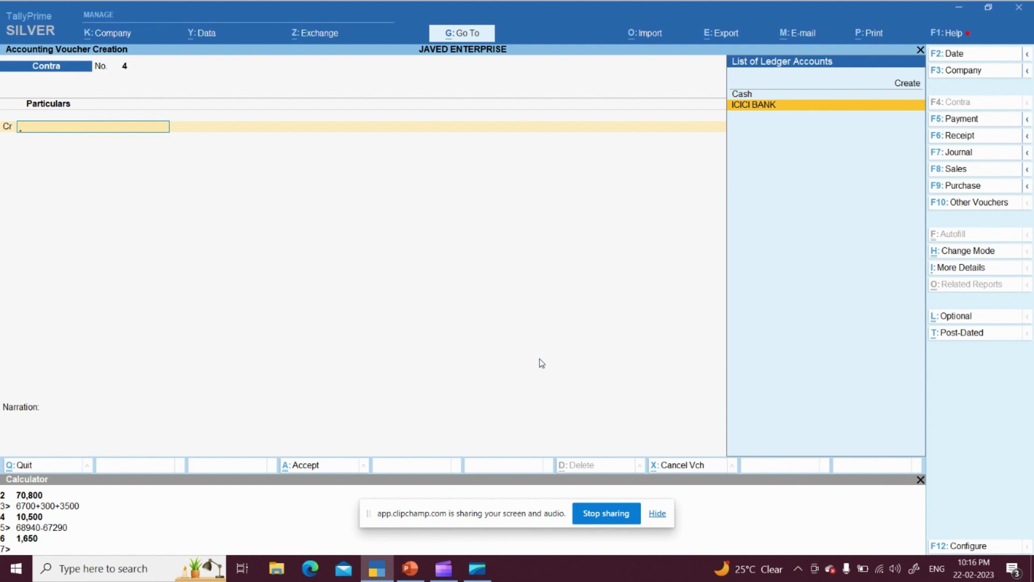
{"action": "key", "text": "Return"}
{"action": "type", "text": "5000"}
{"action": "key", "text": "Return"}
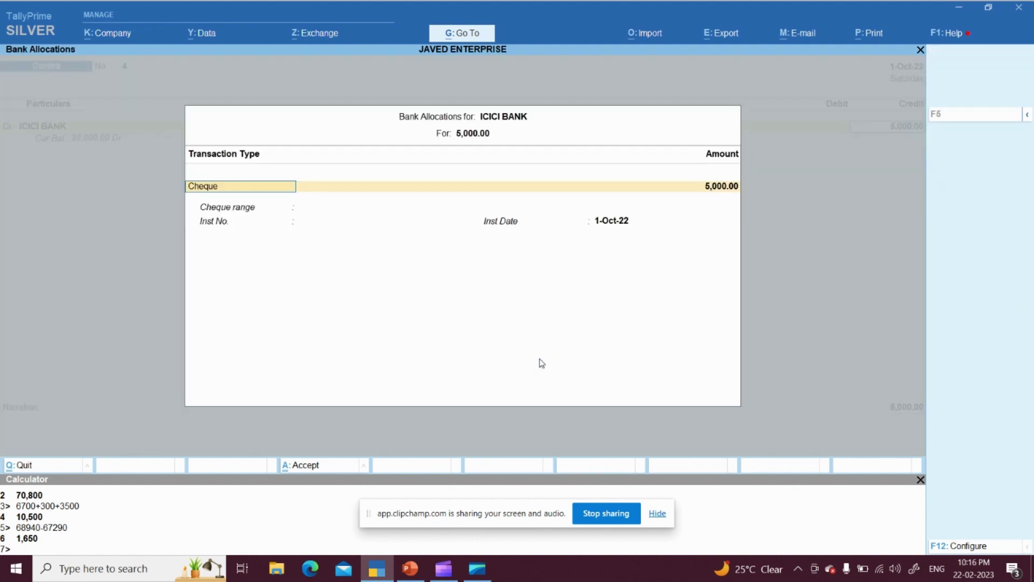
Allocate the ICICI BANK amount as a Cheque with cheque range Not Applicable and instrument date 1-Oct-22.
{"action": "key", "text": "Return"}
{"action": "key", "text": "shift+Tab"}
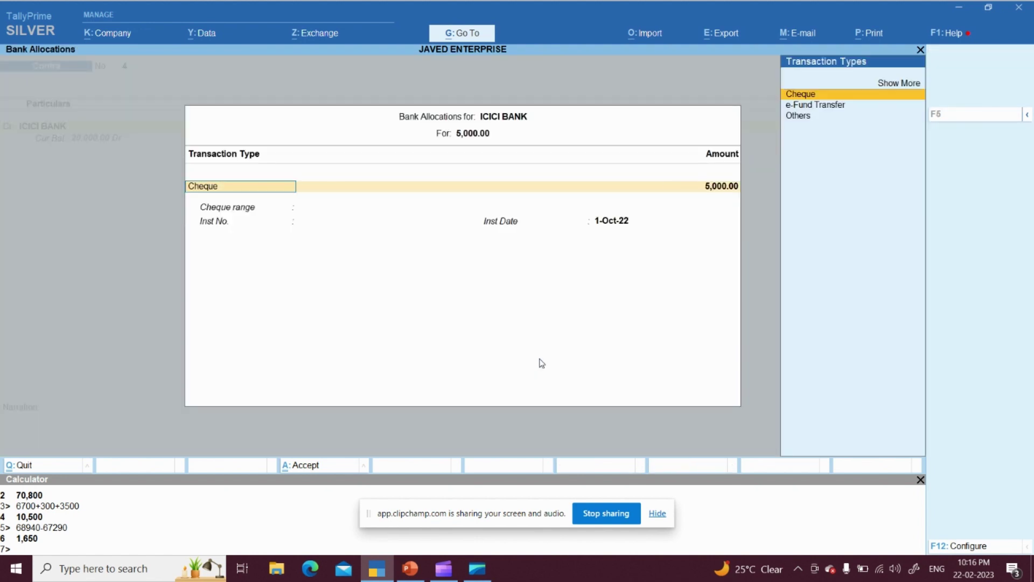
{"action": "key", "text": "Return"}
{"action": "key", "text": "Return"}
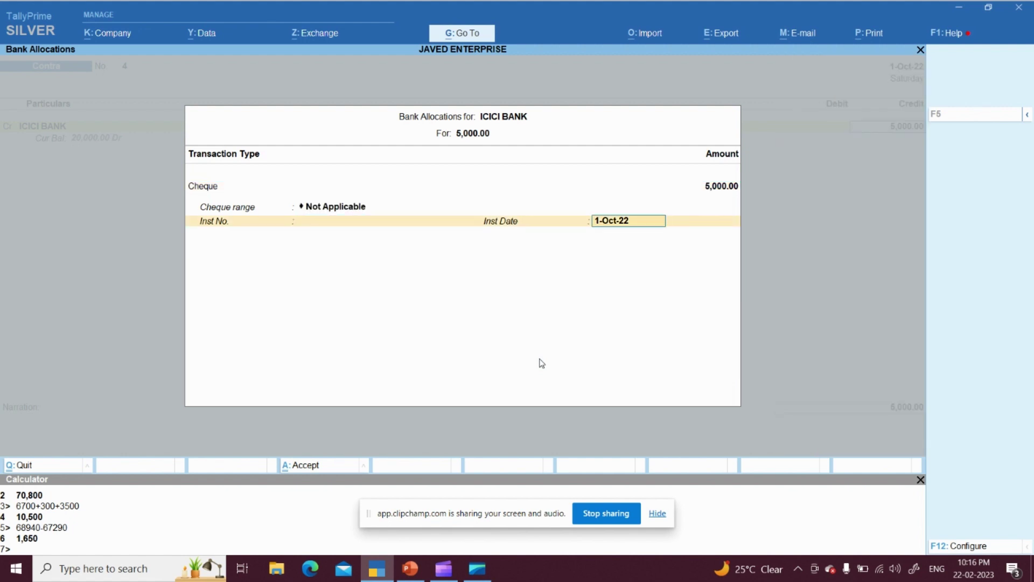
{"action": "key", "text": "Return"}
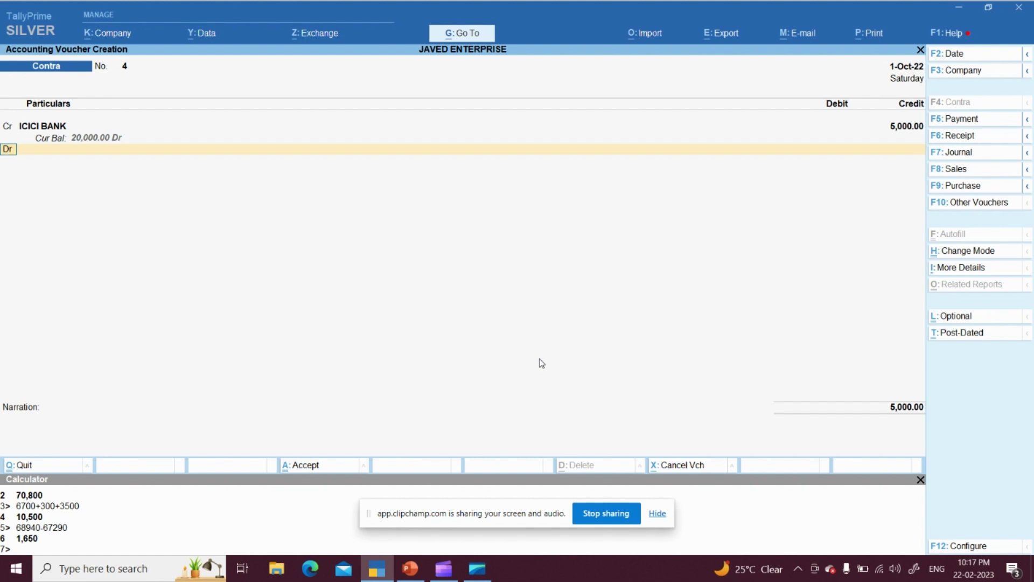
Debit the Cash ledger with 5,000 in the contra voucher.
{"action": "key", "text": "Return"}
{"action": "type", "text": "CAS"}
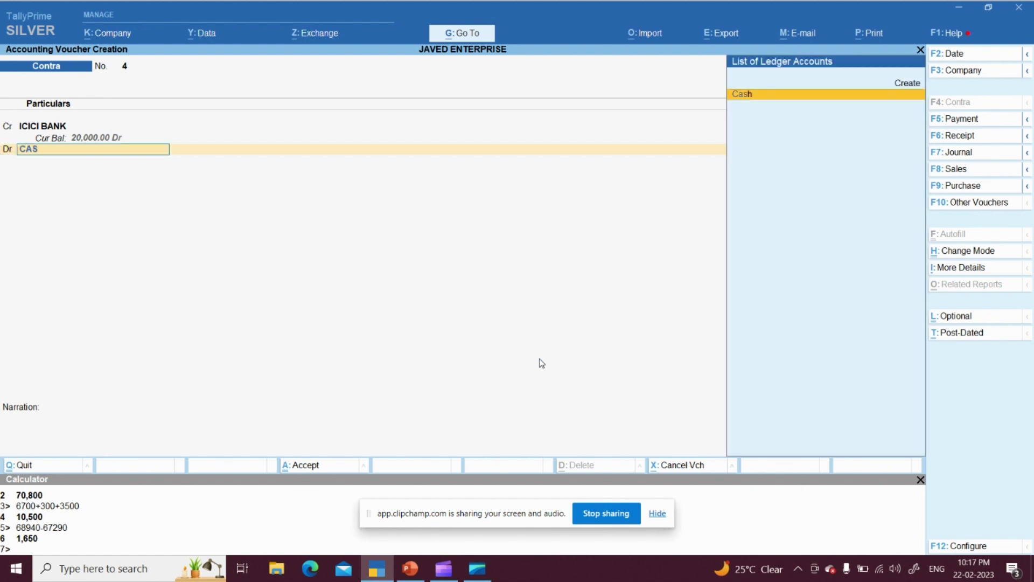
{"action": "key", "text": "Return"}
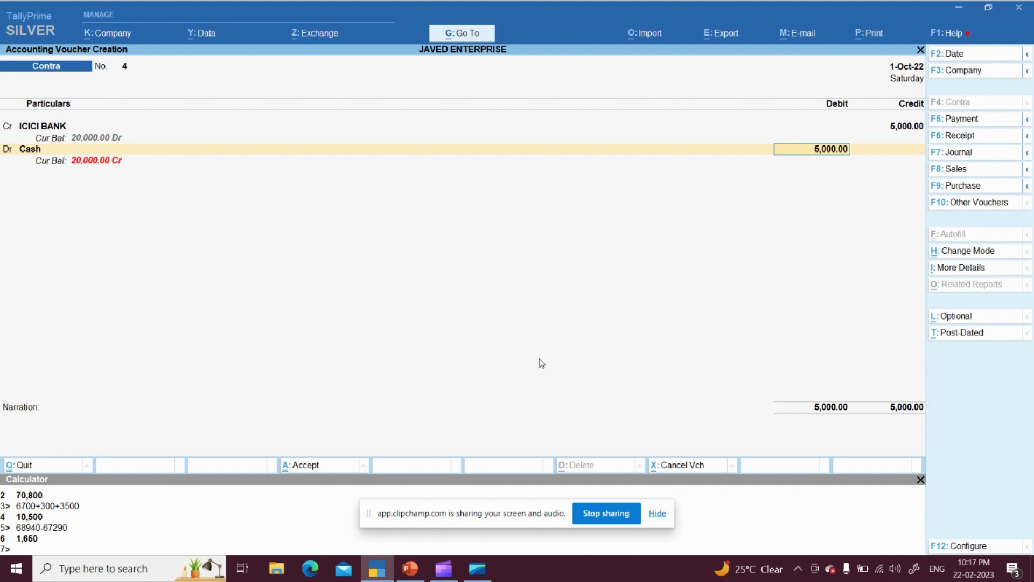
{"action": "key", "text": "Return"}
{"action": "key", "text": "Return"}
Enter the narration "CASH WITHDRAWL FROM BANK A/C" and save the contra voucher.
{"action": "type", "text": "CASH"}
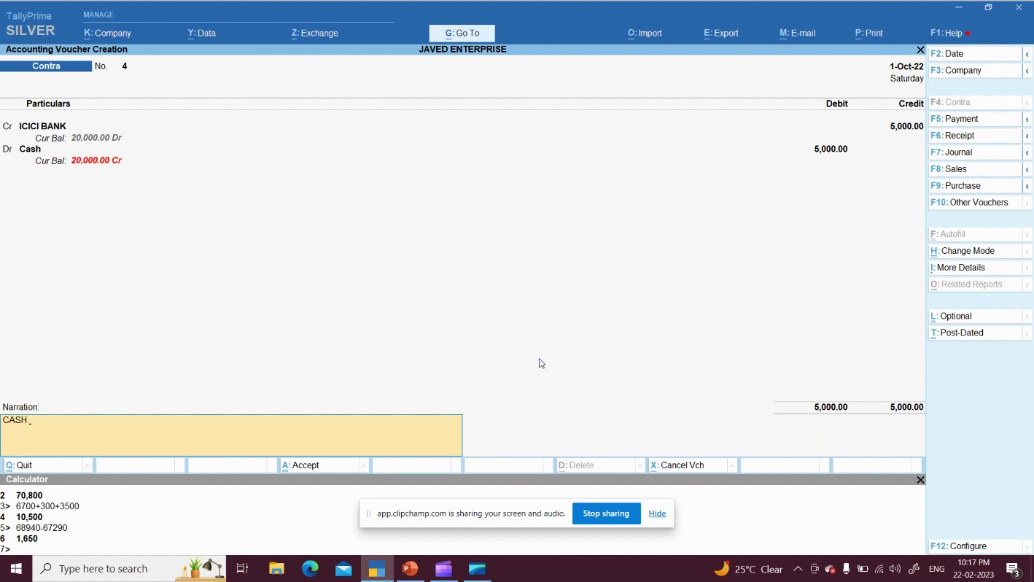
{"action": "type", "text": " WITHDRAWL FROM BANK"}
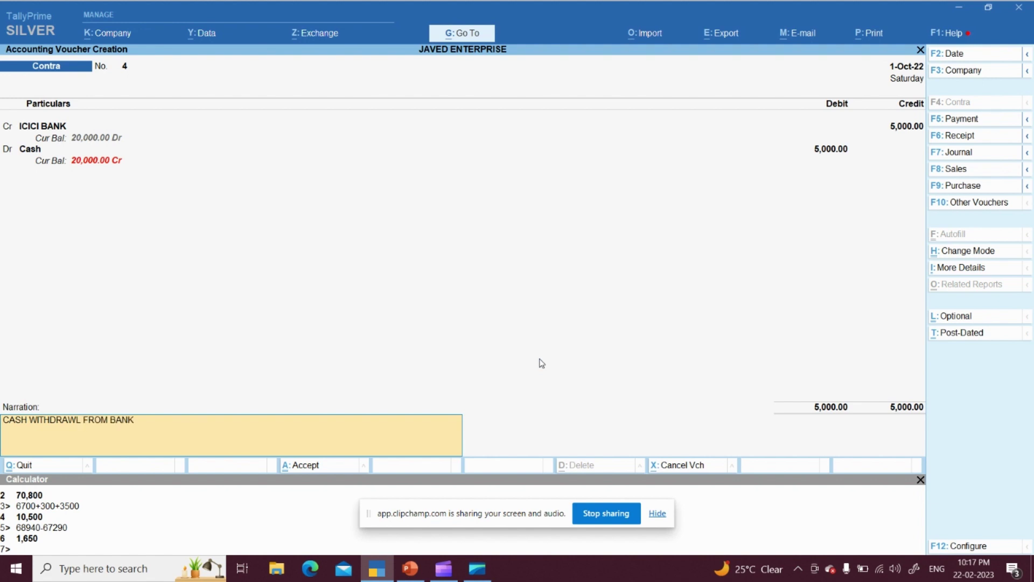
{"action": "type", "text": " A/C"}
{"action": "left_click", "coordinate": [409, 570]}
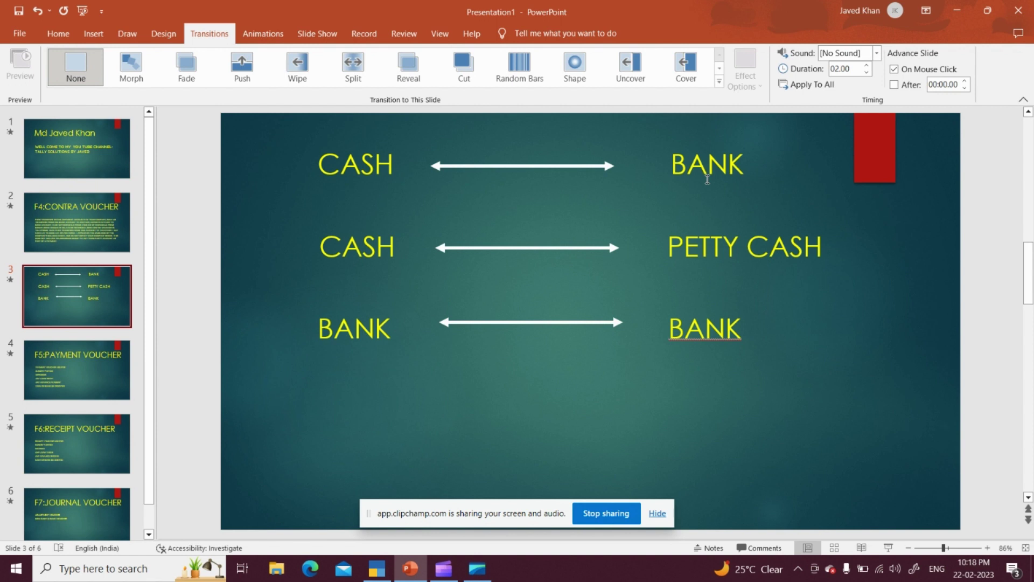
{"action": "key", "text": "alt+Tab"}
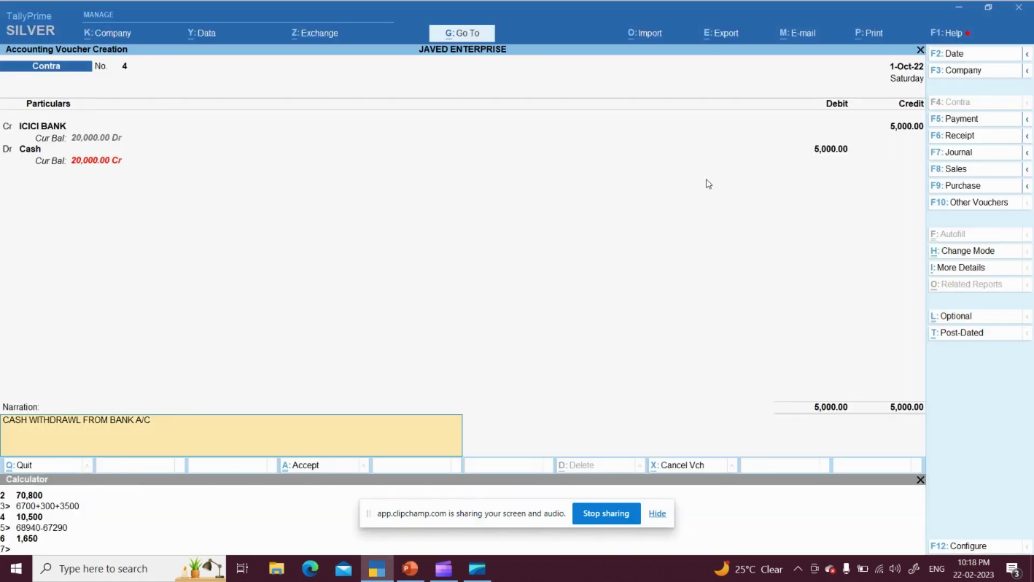
{"action": "key", "text": "Return"}
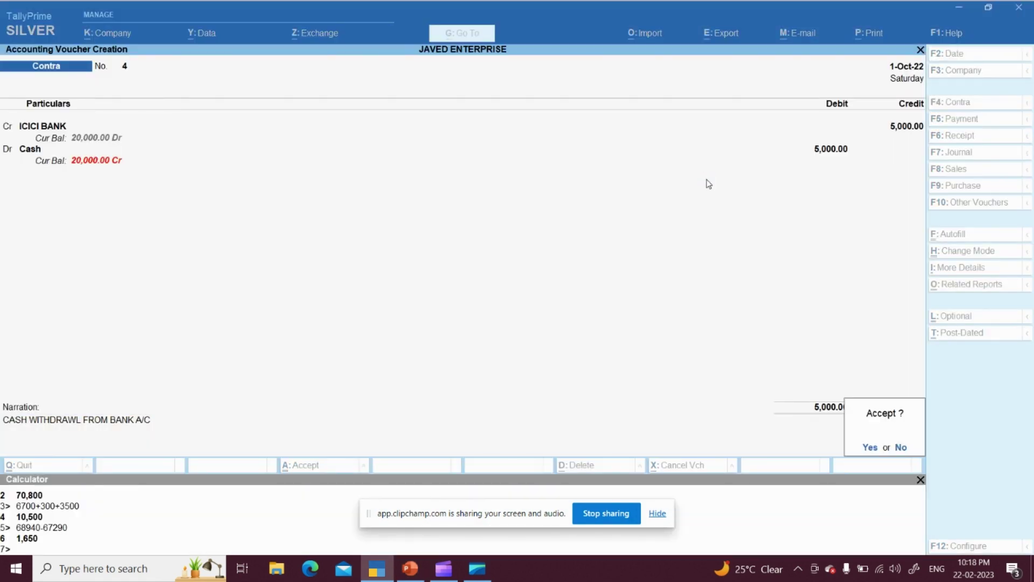
{"action": "key", "text": "Return"}
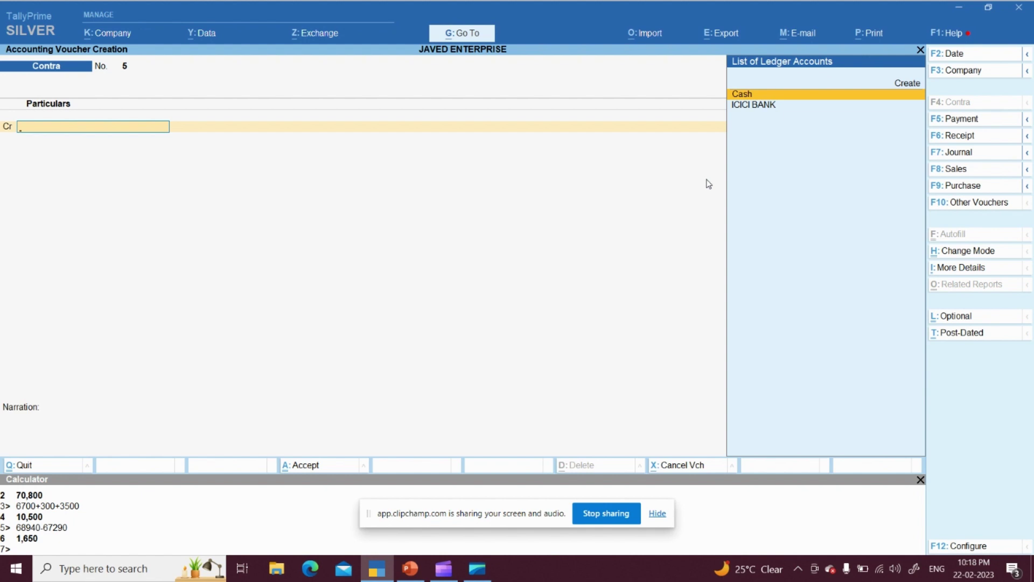
In the new contra voucher, credit ICICI BANK with 10,000 and allocate it as a Cheque with instrument date 1-Oct-22.
{"action": "key", "text": "Down"}
{"action": "key", "text": "Return"}
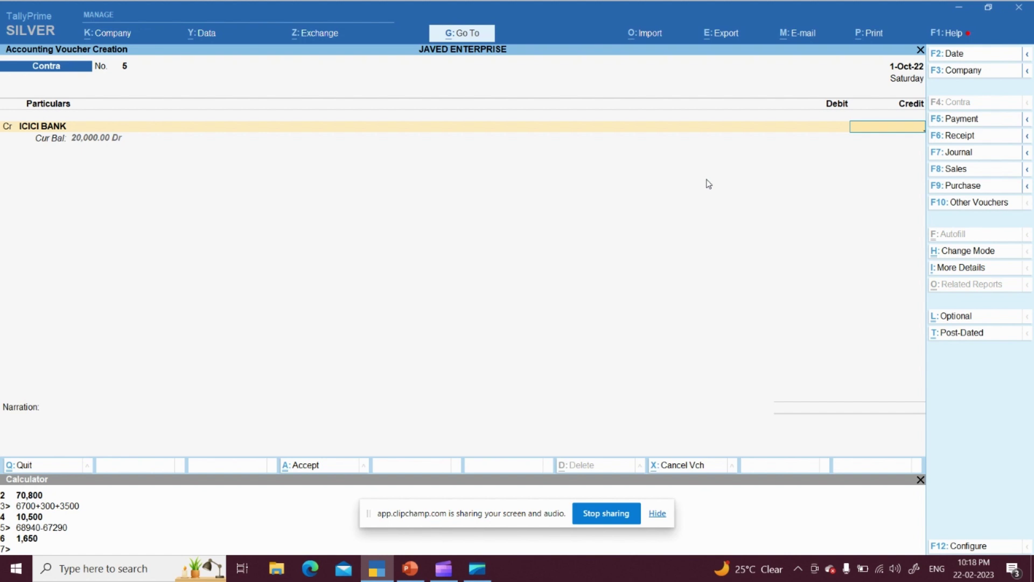
{"action": "type", "text": "10000"}
{"action": "key", "text": "Return"}
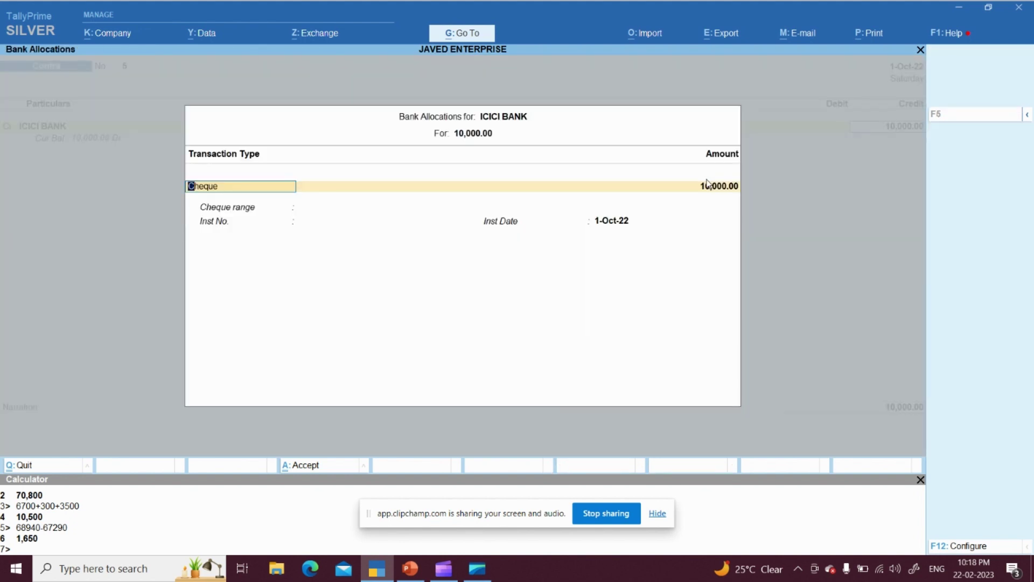
{"action": "key", "text": "Return"}
{"action": "key", "text": "Return"}
{"action": "key", "text": "Return"}
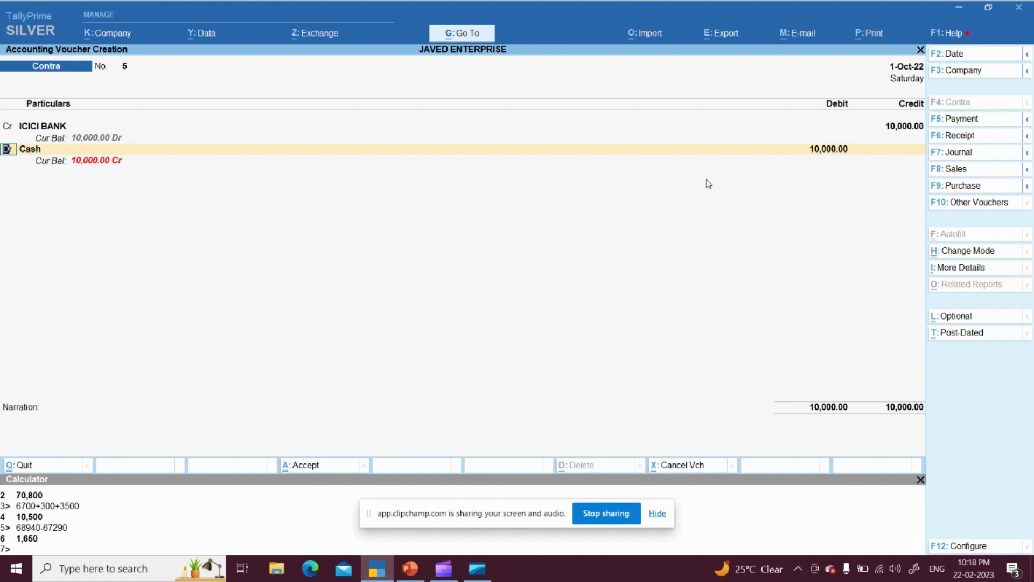
Start a new ledger from the voucher's debit line, named SBI BANK A/C and grouped under Bank Accounts.
{"action": "key", "text": "Return"}
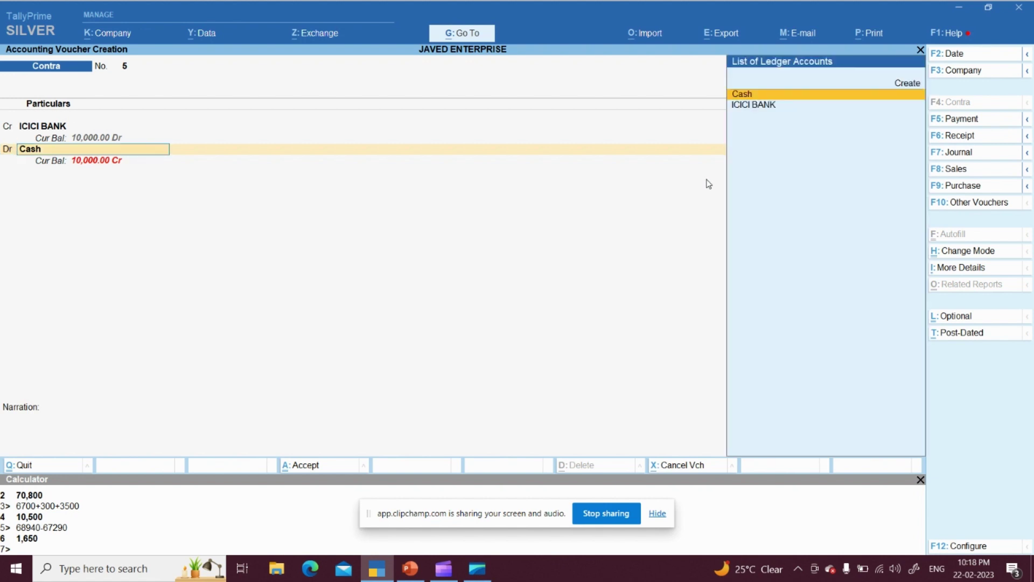
{"action": "type", "text": "S"}
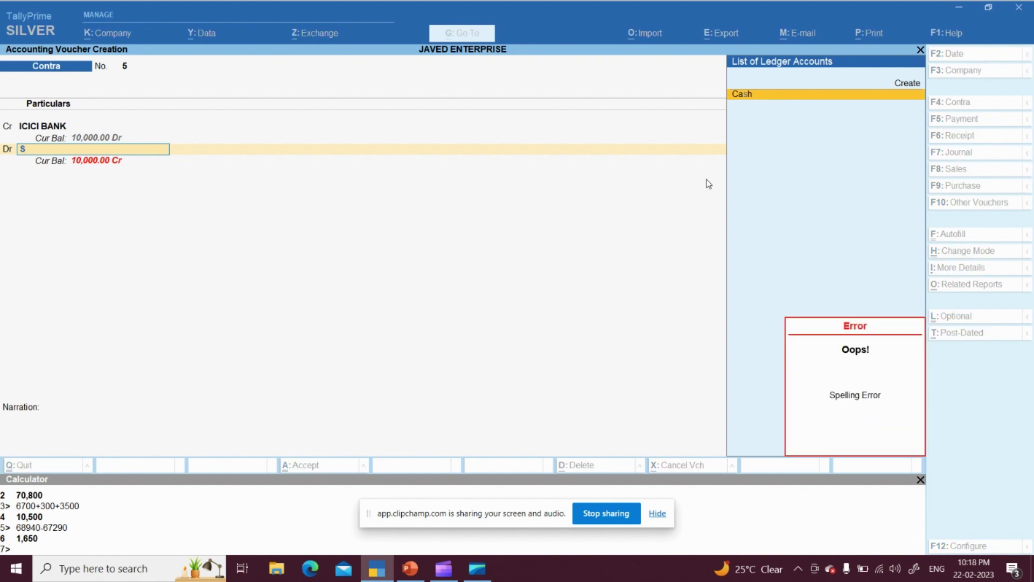
{"action": "key", "text": "BackSpace"}
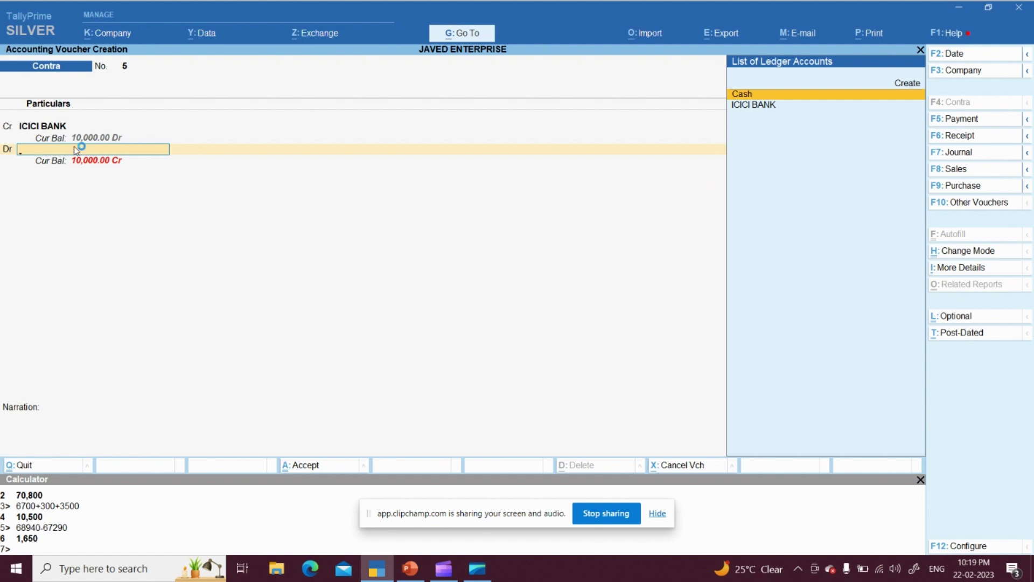
{"action": "key", "text": "ctrl"}
{"action": "key", "text": "ctrl"}
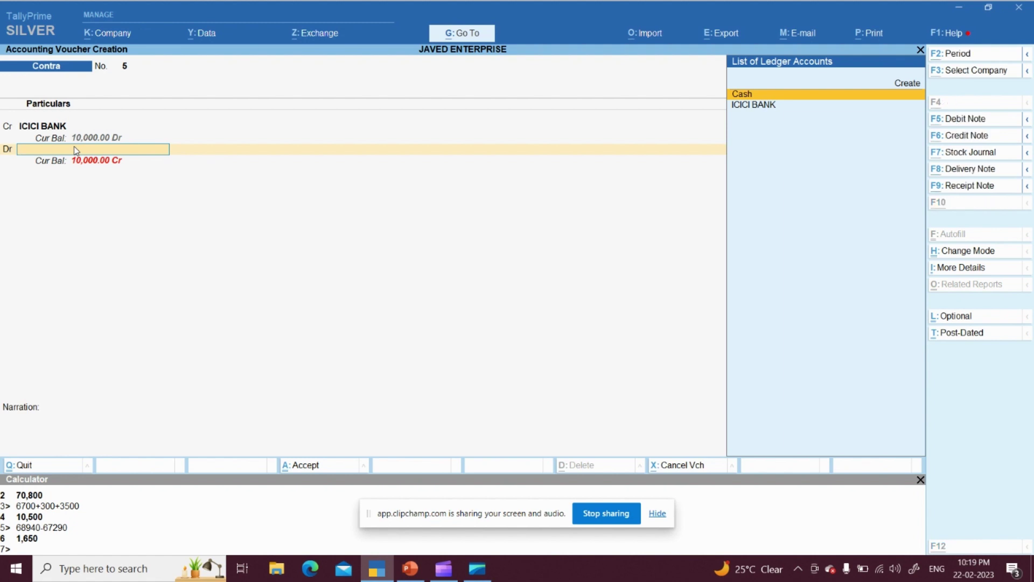
{"action": "key", "text": "alt+c"}
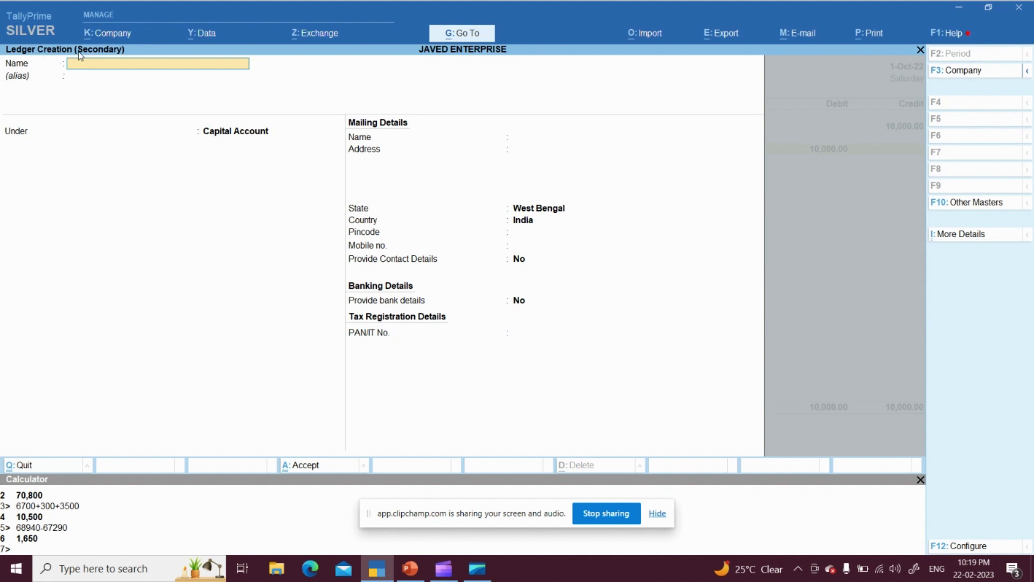
{"action": "type", "text": "SBI BANK A/C"}
{"action": "key", "text": "Return"}
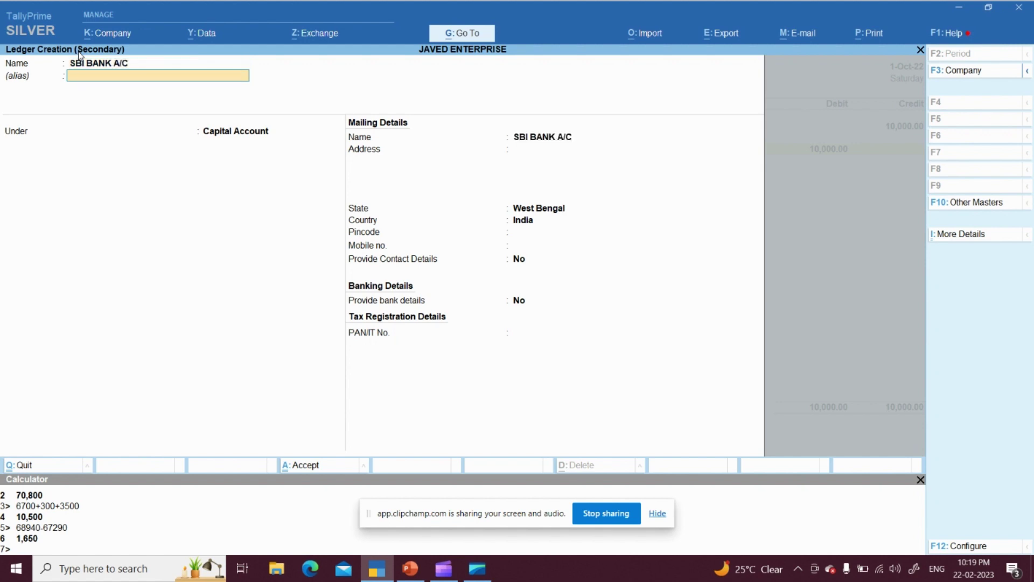
{"action": "key", "text": "Return"}
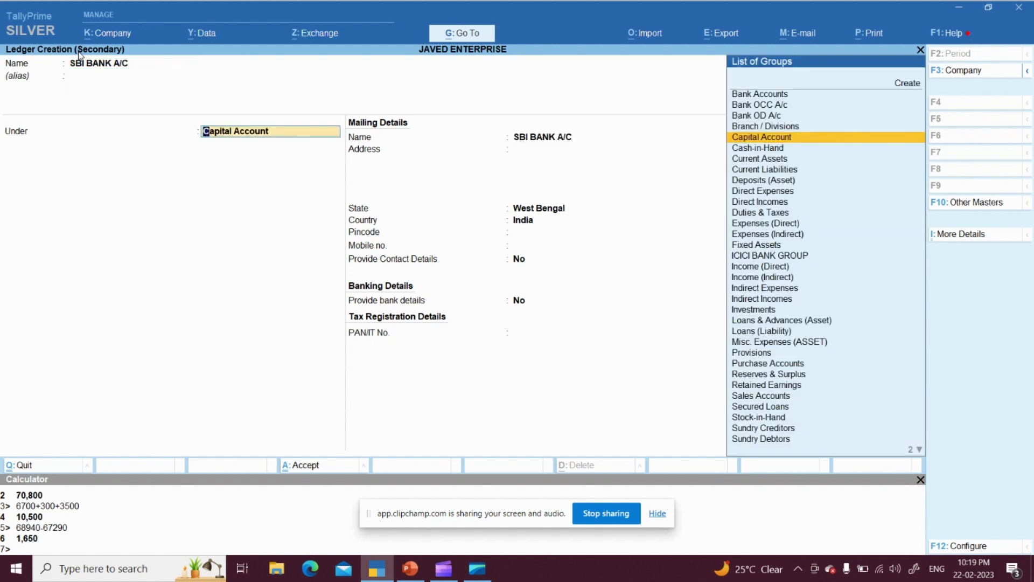
{"action": "type", "text": "BANK"}
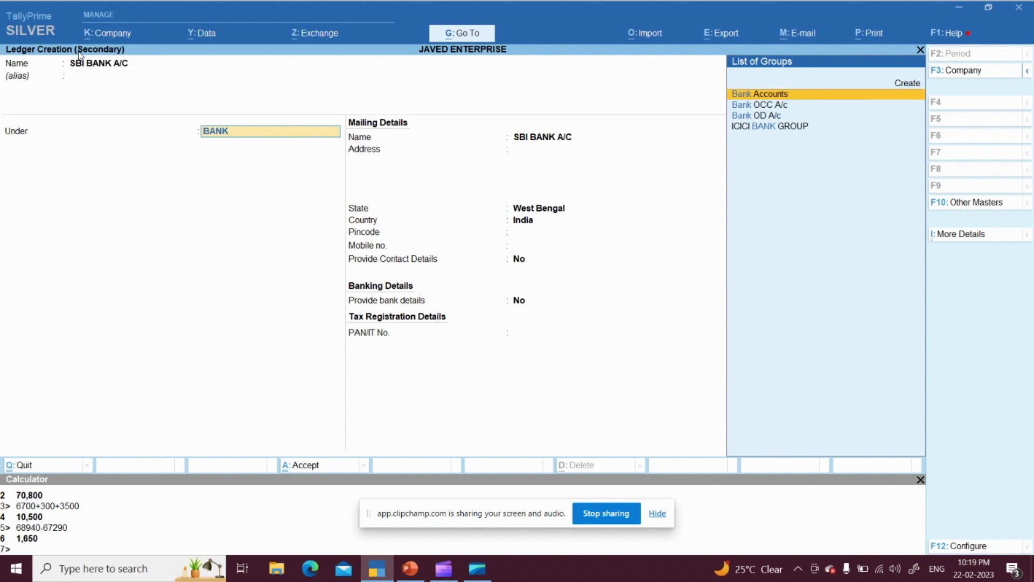
{"action": "key", "text": "Return"}
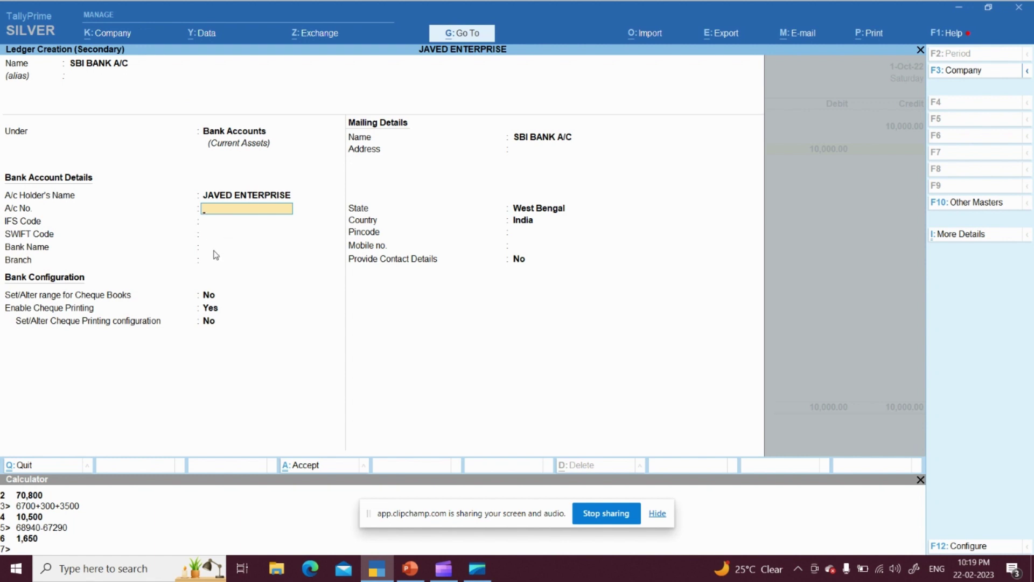
Leave the remaining SBI BANK A/C details at their defaults, with bank name Not Applicable, and save the ledger.
{"action": "key", "text": "Return"}
{"action": "key", "text": "Return"}
{"action": "key", "text": "Return"}
{"action": "key", "text": "Return"}
{"action": "key", "text": "Return"}
{"action": "key", "text": "Return"}
{"action": "key", "text": "Return"}
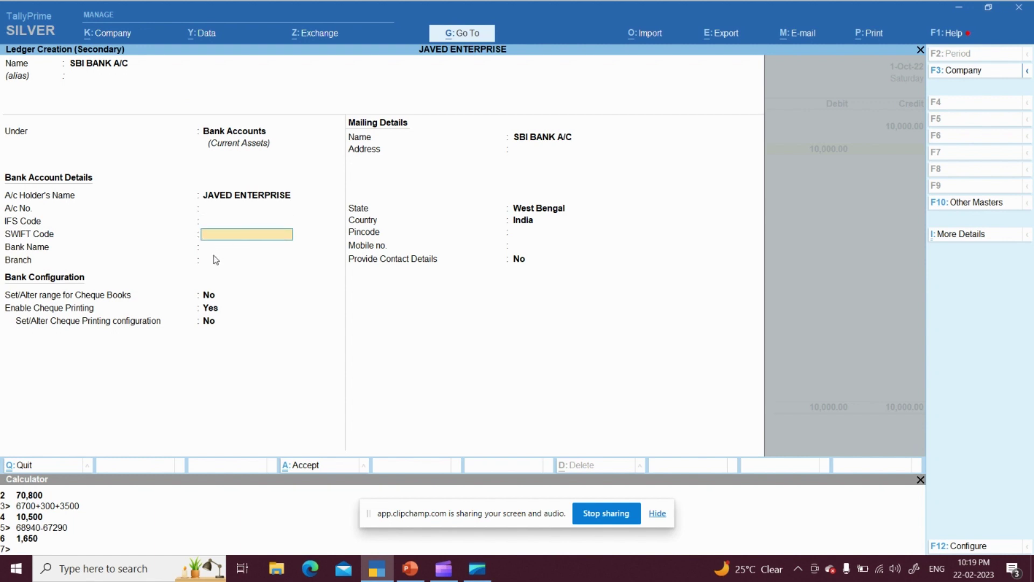
{"action": "key", "text": "Return"}
{"action": "key", "text": "Return"}
{"action": "key", "text": "Return"}
{"action": "key", "text": "Return"}
{"action": "key", "text": "Return"}
{"action": "key", "text": "Return"}
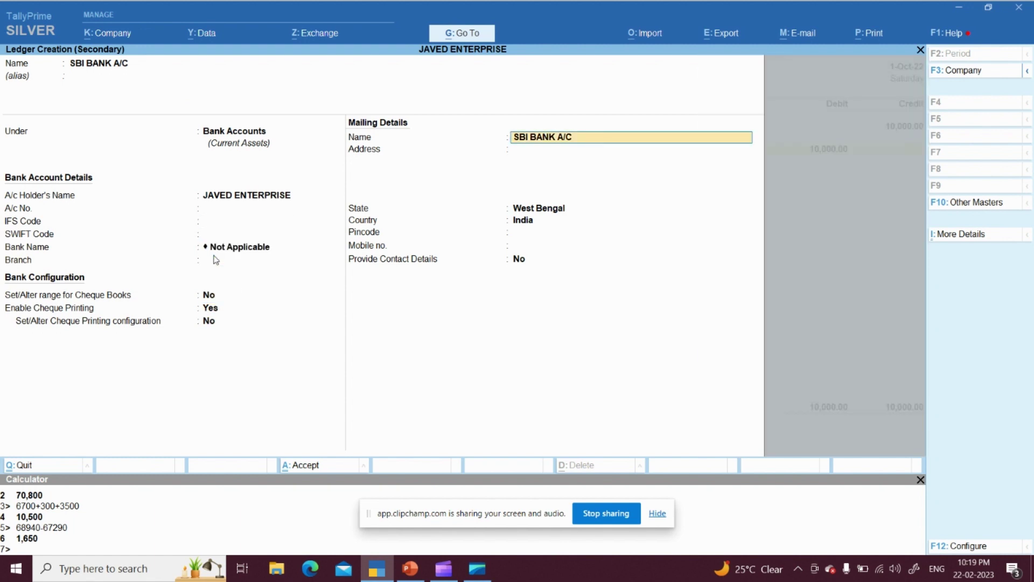
{"action": "key", "text": "Return"}
{"action": "key", "text": "Return"}
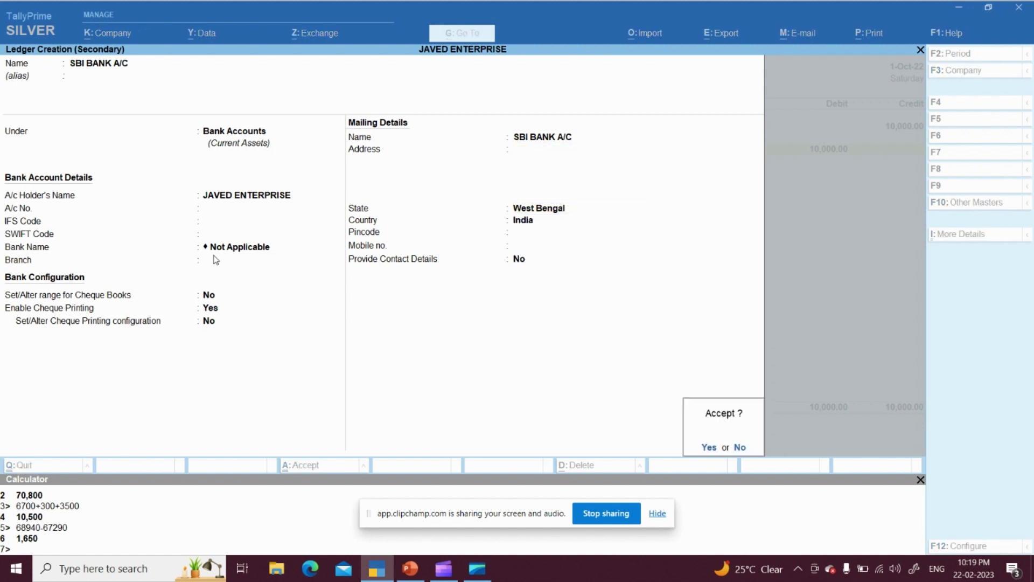
{"action": "key", "text": "Return"}
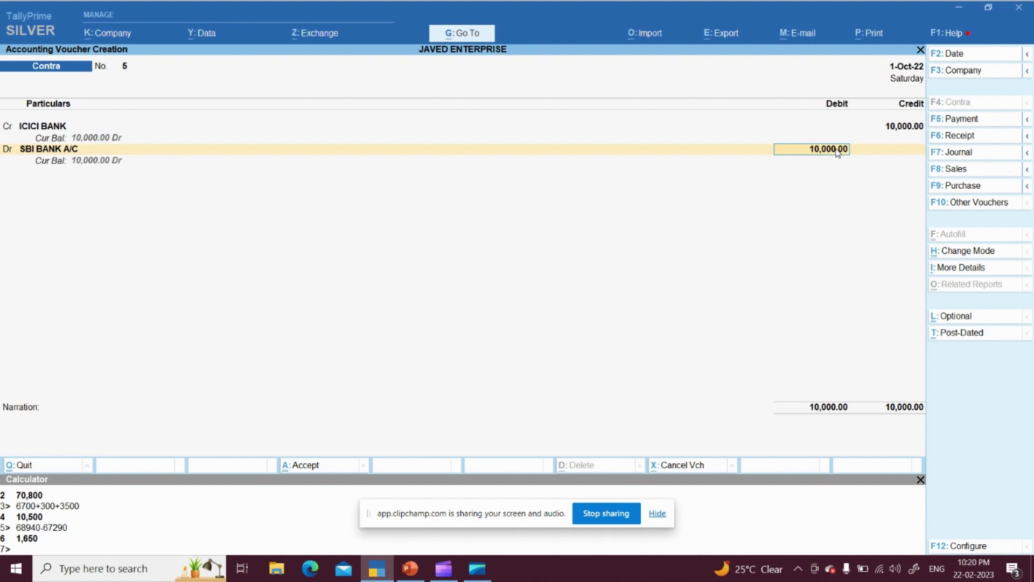
Debit SBI BANK A/C with 10,000, allocated as Cheque/DD dated 1-Oct-22 with bank name ICICI Bank (India).
{"action": "key", "text": "Return"}
{"action": "key", "text": "Return"}
{"action": "key", "text": "Return"}
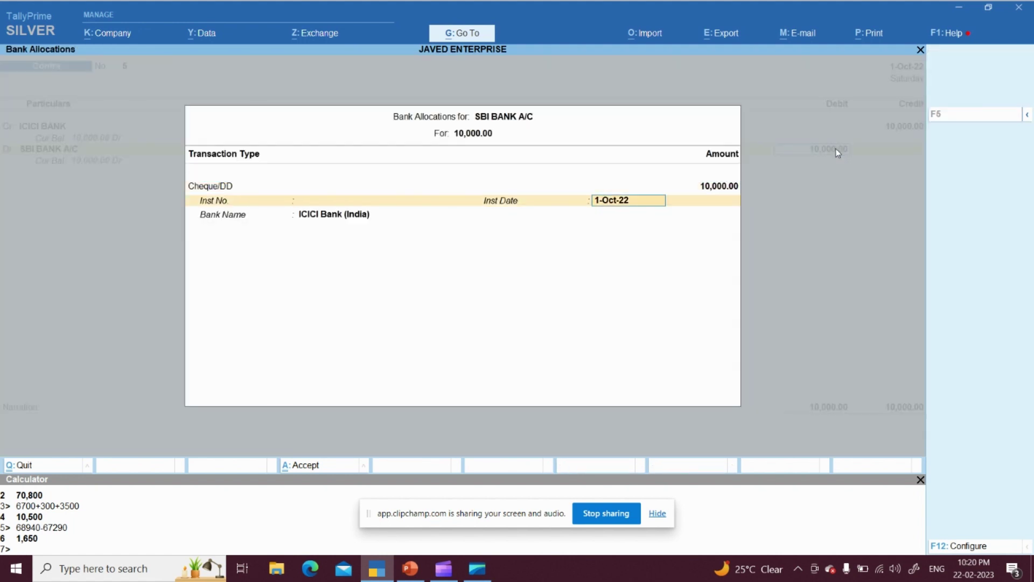
{"action": "key", "text": "Return"}
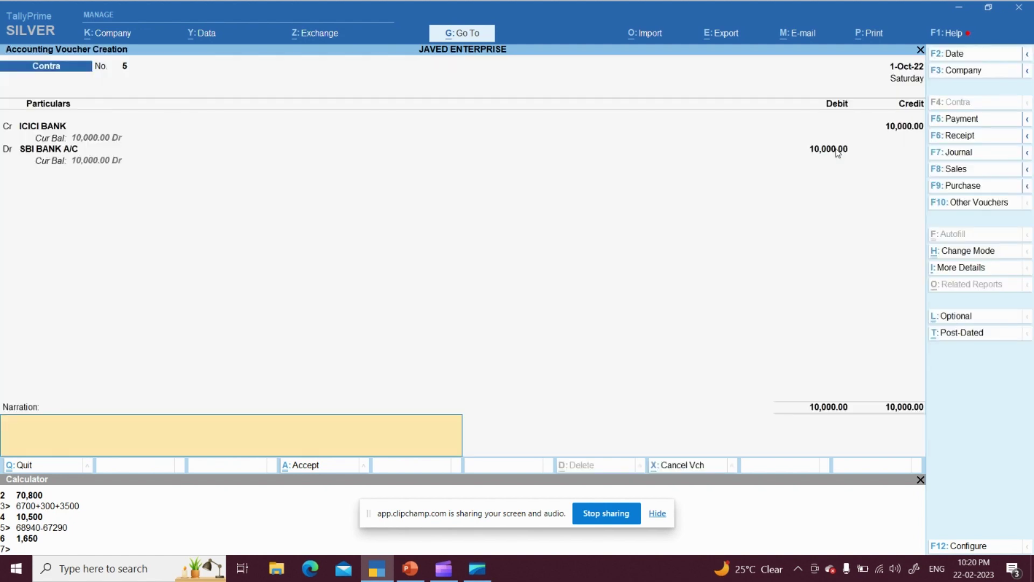
Enter the narration "FUND TRANSFER FROM ICICI TO SBI A/C" and save the contra voucher.
{"action": "type", "text": "FUND TRANSFER FROM"}
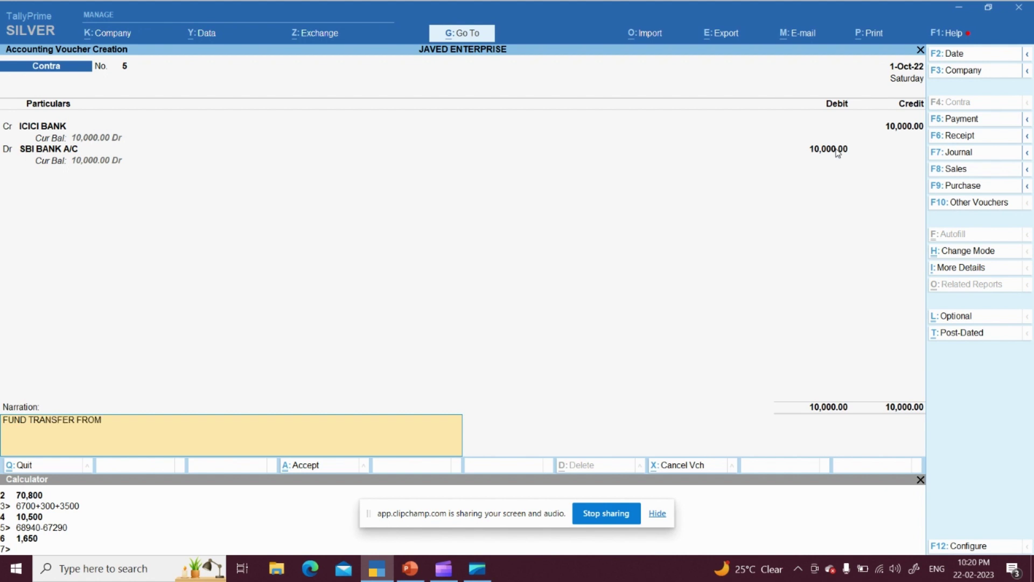
{"action": "type", "text": " ICICI TO SBI A/C"}
{"action": "key", "text": "Return"}
{"action": "key", "text": "Return"}
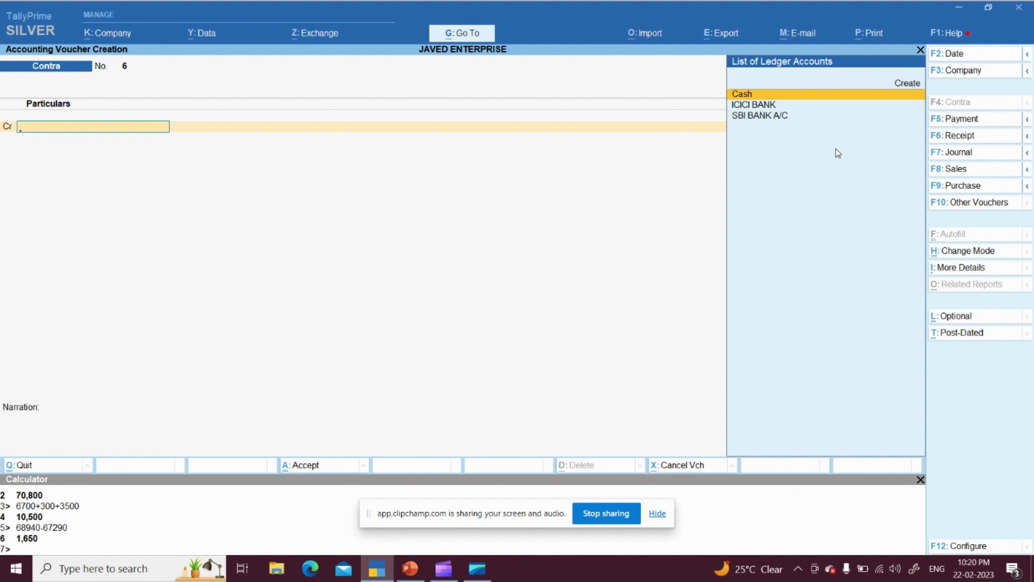
In the new contra voucher, credit the Cash ledger with 3,000 and open the debit line's ledger selection.
{"action": "key", "text": "alt+Tab"}
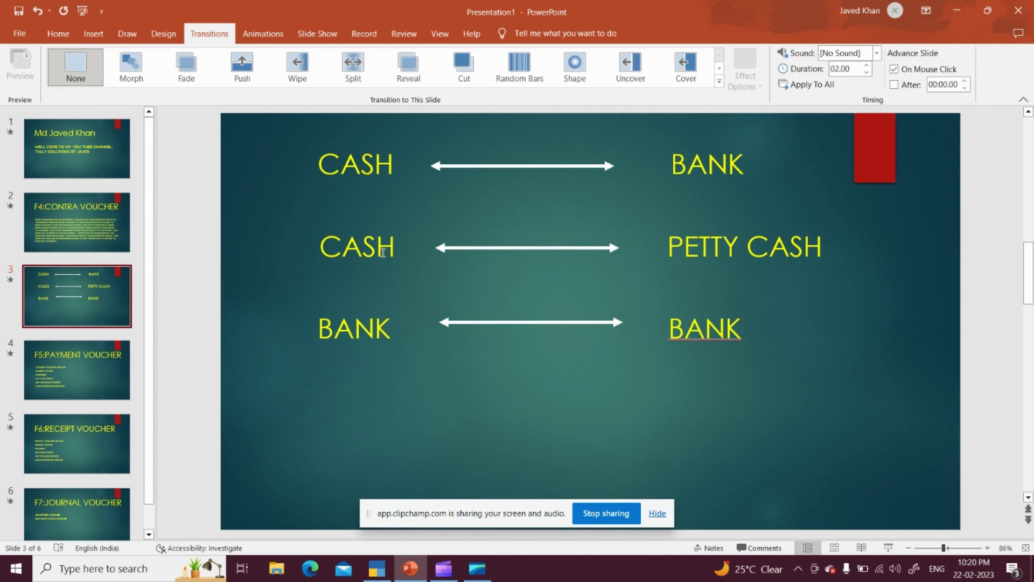
{"action": "key", "text": "alt+Tab"}
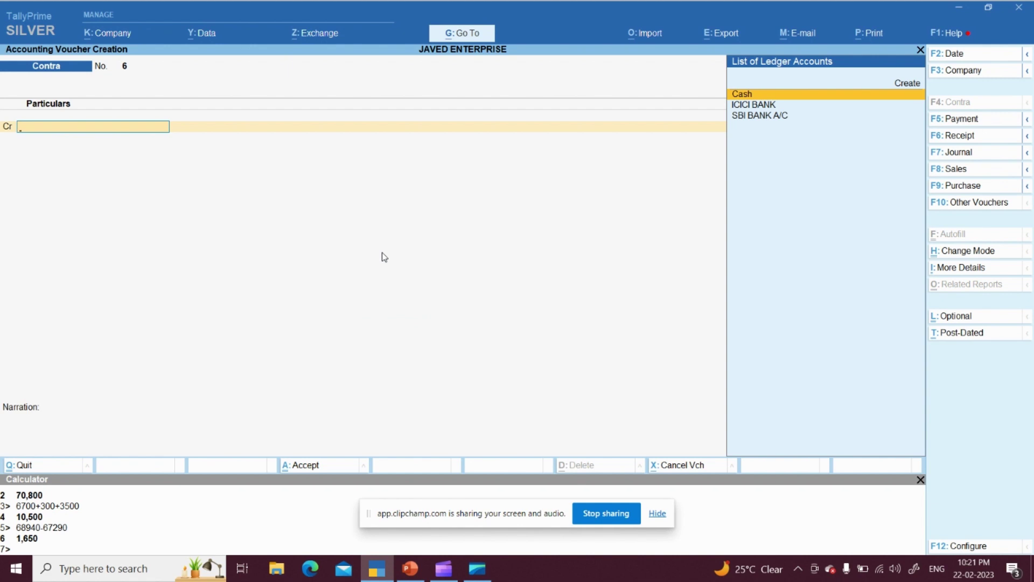
{"action": "key", "text": "Return"}
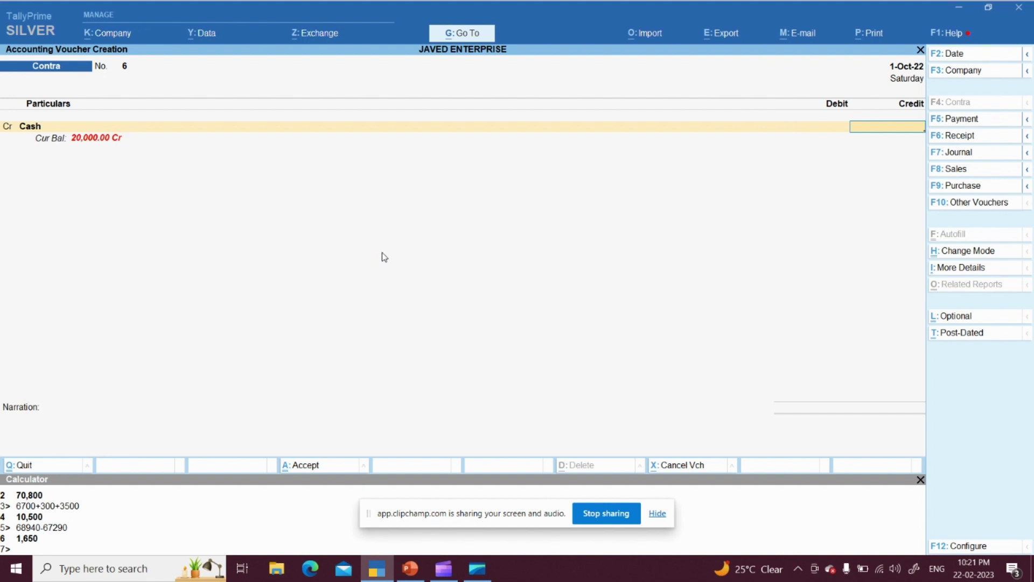
{"action": "type", "text": "3000"}
{"action": "key", "text": "Return"}
{"action": "key", "text": "Return"}
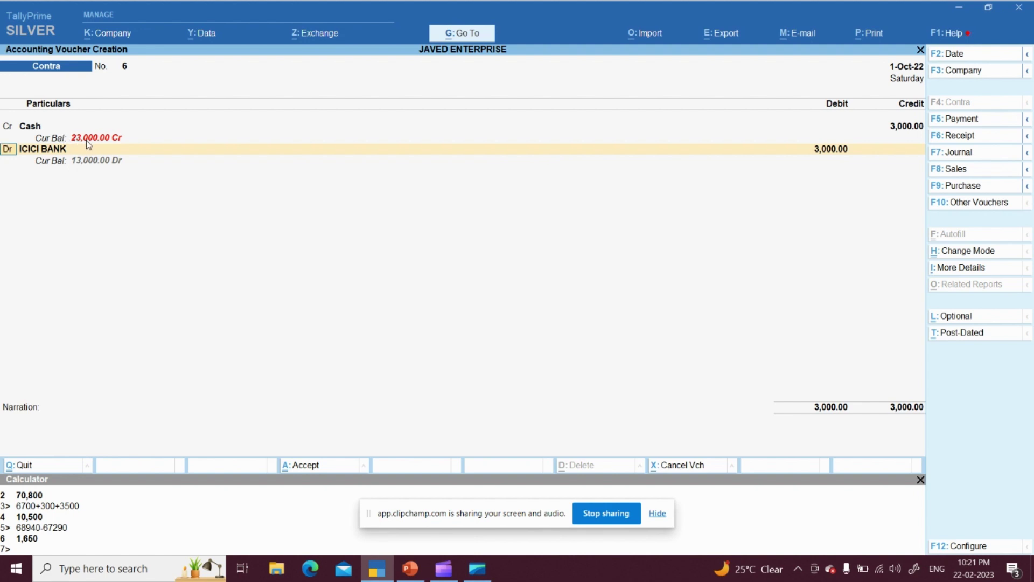
{"action": "left_click", "coordinate": [910, 128]}
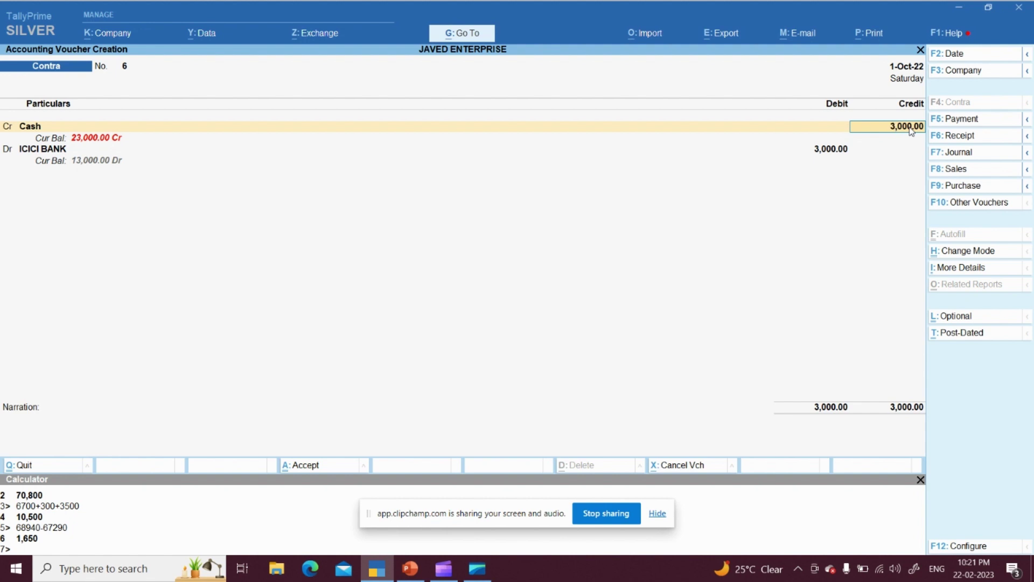
{"action": "key", "text": "Return"}
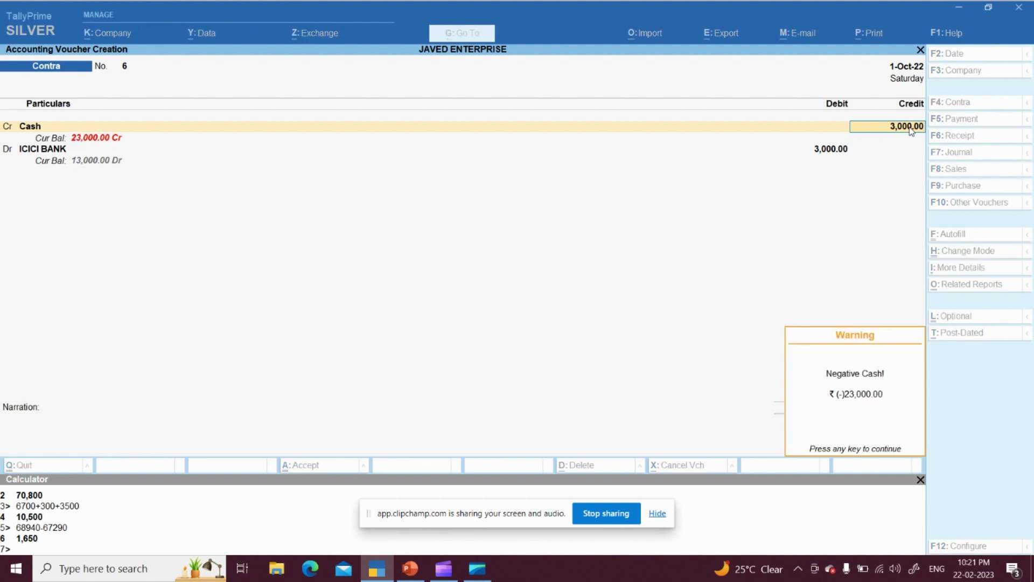
{"action": "key", "text": "Return"}
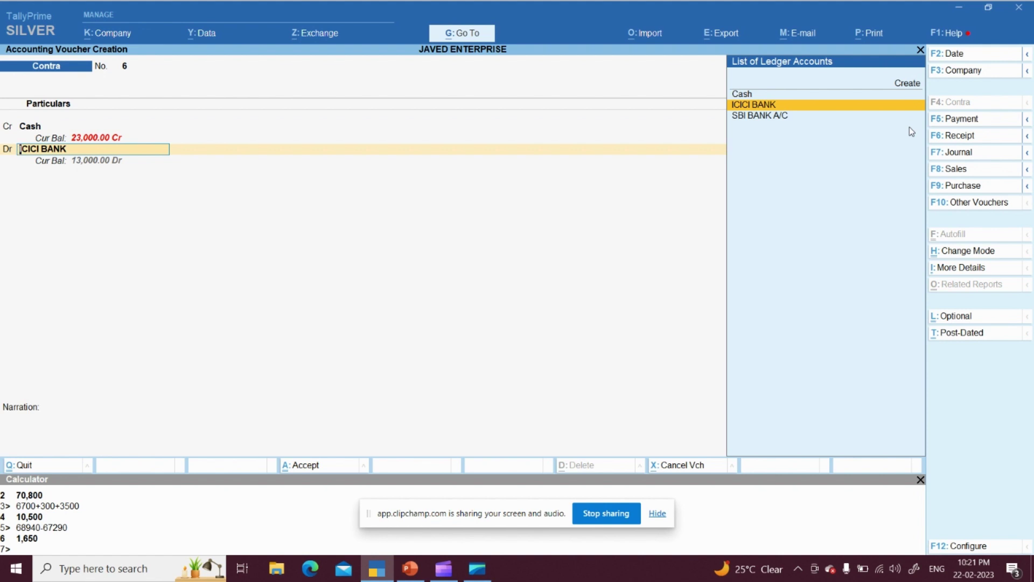
Create a PETTY CASH ledger under the Cash-in-Hand group, leaving the other details at their defaults, and save it.
{"action": "key", "text": "ctrl"}
{"action": "key", "text": "alt+c"}
{"action": "type", "text": "PE"}
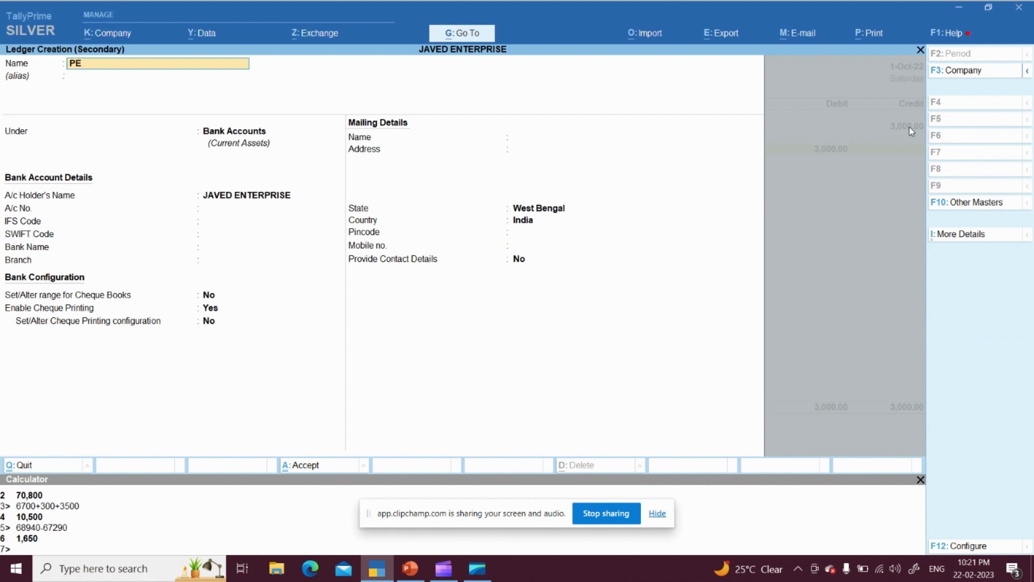
{"action": "type", "text": "TTY CASH"}
{"action": "key", "text": "Return"}
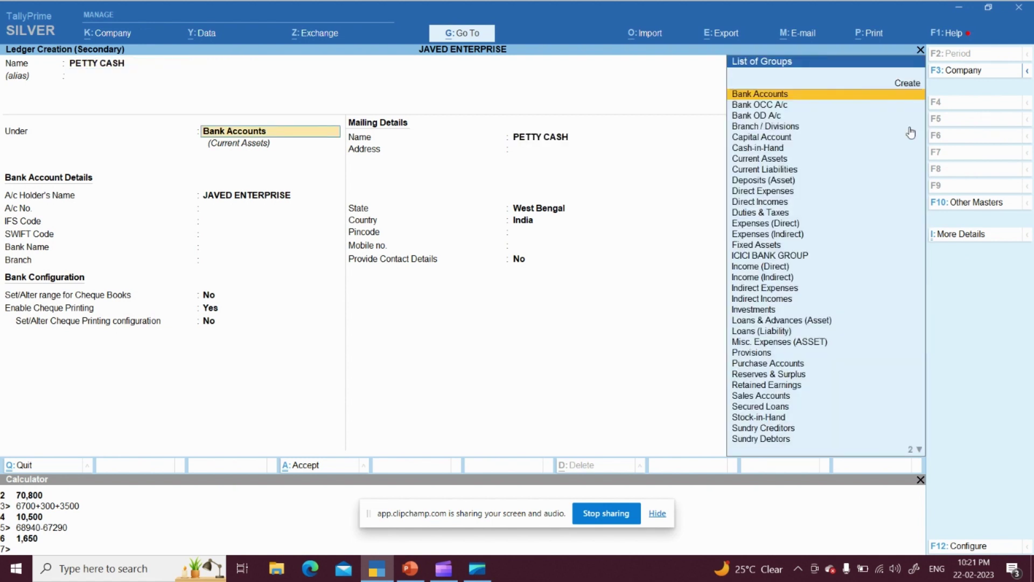
{"action": "type", "text": "CASH"}
{"action": "key", "text": "Return"}
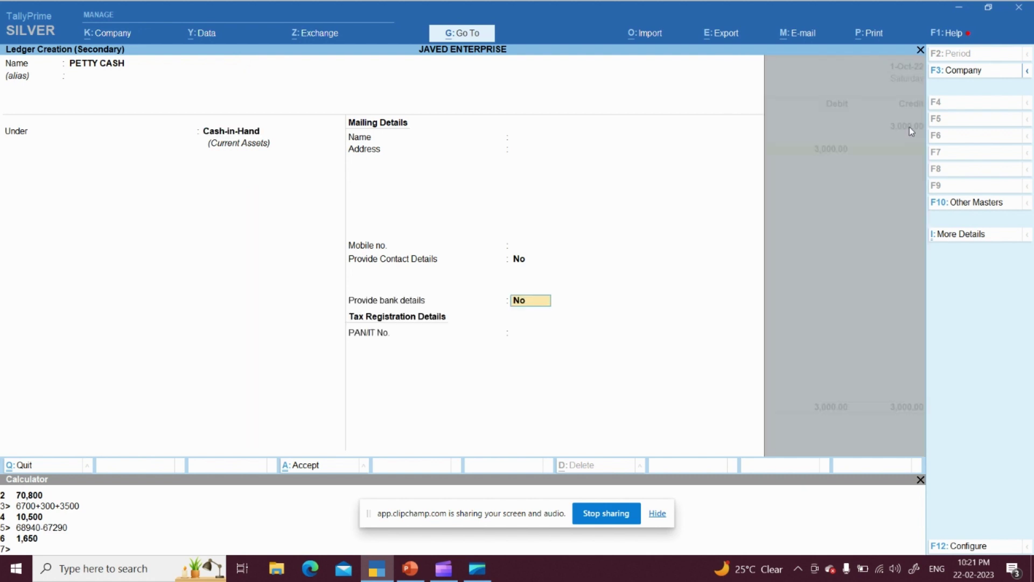
{"action": "key", "text": "Return"}
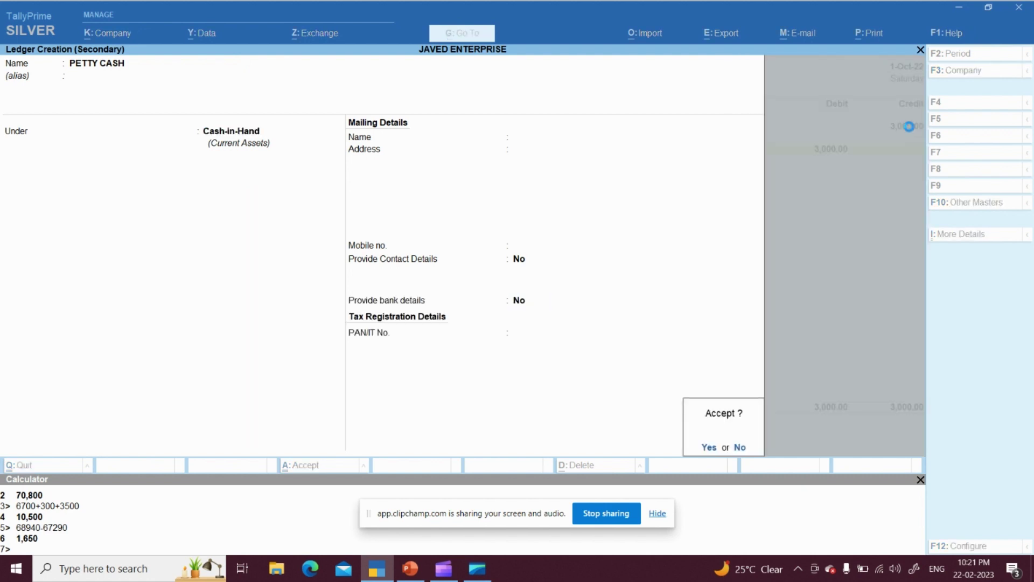
{"action": "key", "text": "Return"}
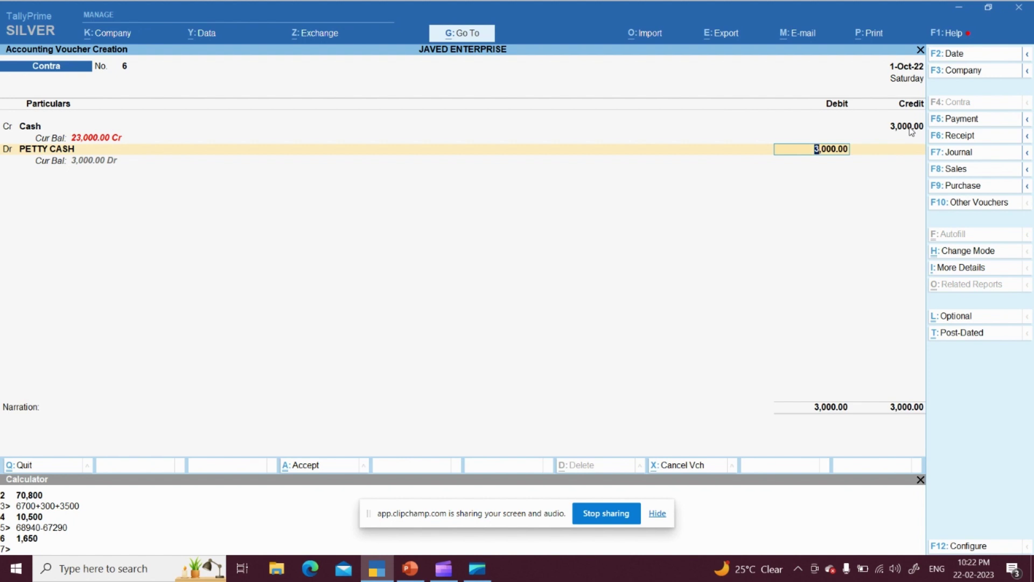
Debit PETTY CASH with 3,000 and save the contra voucher without a narration.
{"action": "key", "text": "Return"}
{"action": "key", "text": "Return"}
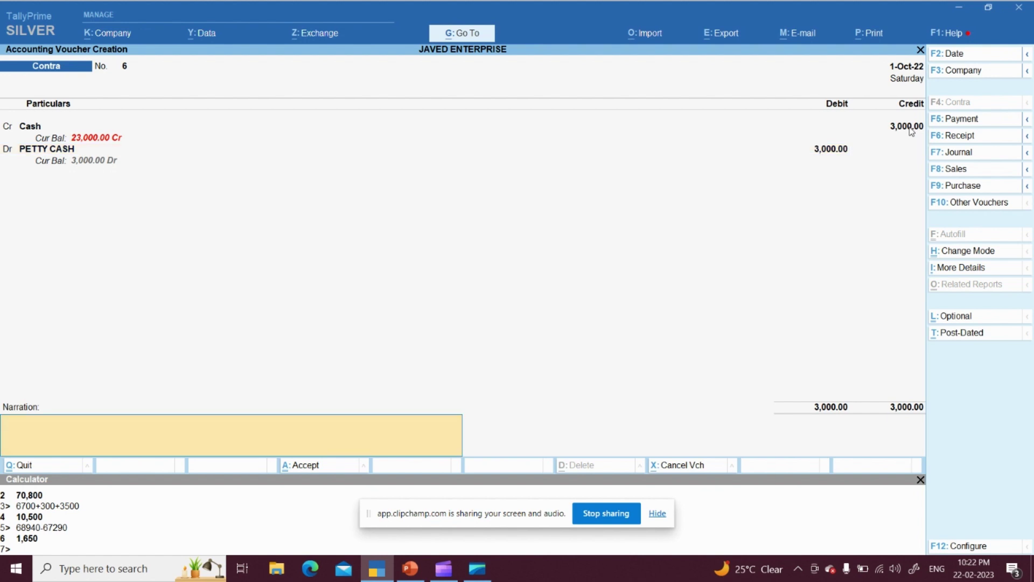
{"action": "key", "text": "Return"}
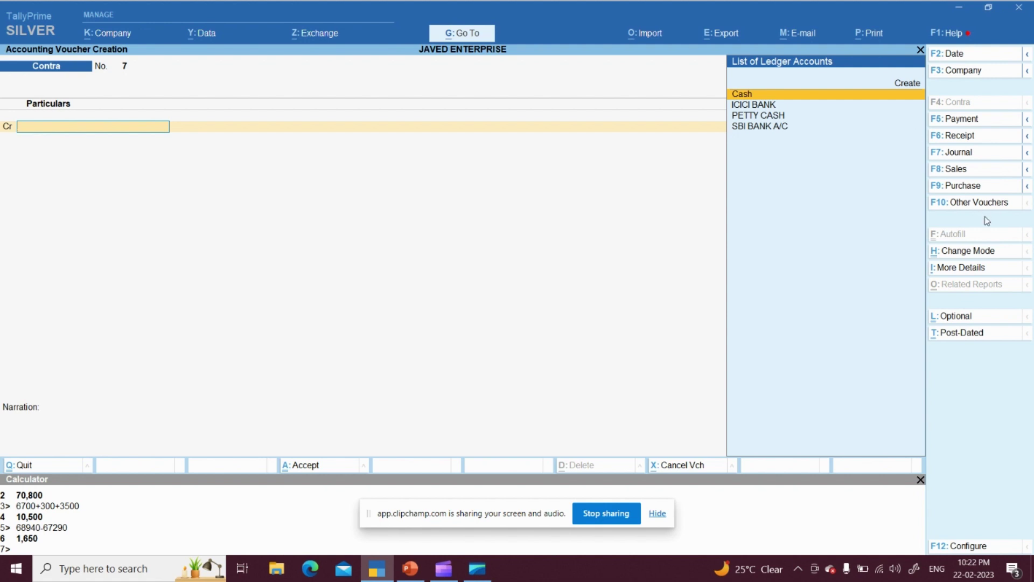
Change the contra voucher mode to Single Entry.
{"action": "left_click", "coordinate": [966, 251]}
{"action": "key", "text": "Down"}
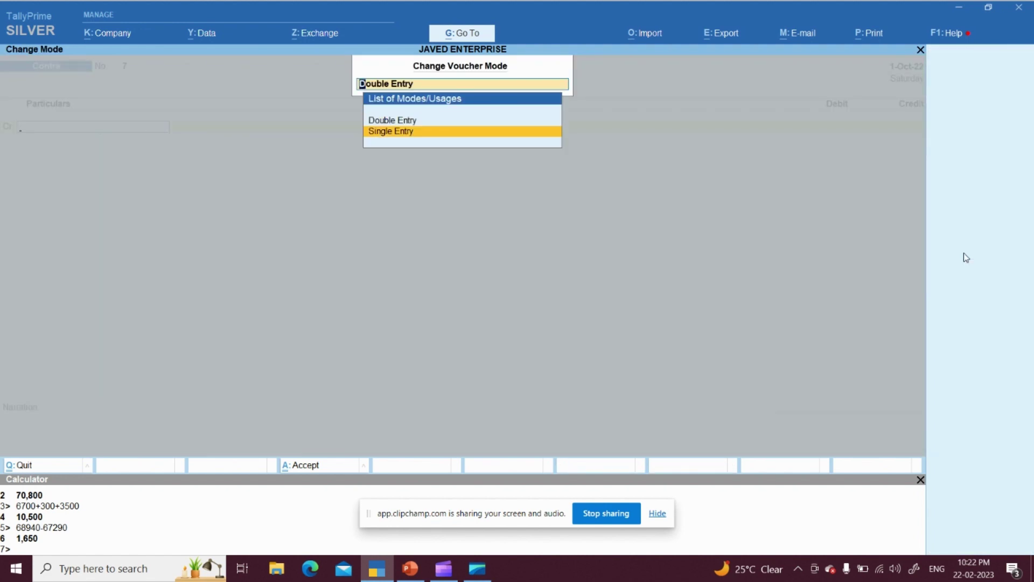
{"action": "key", "text": "Return"}
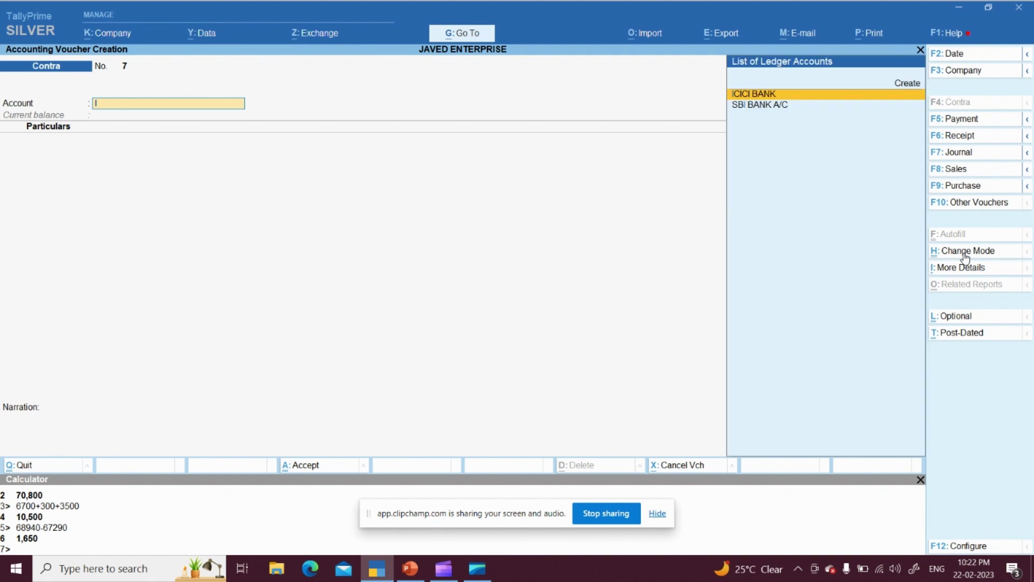
Set ICICI BANK as the account and add a Cash particulars line of 3,000.
{"action": "type", "text": "ic"}
{"action": "key", "text": "Return"}
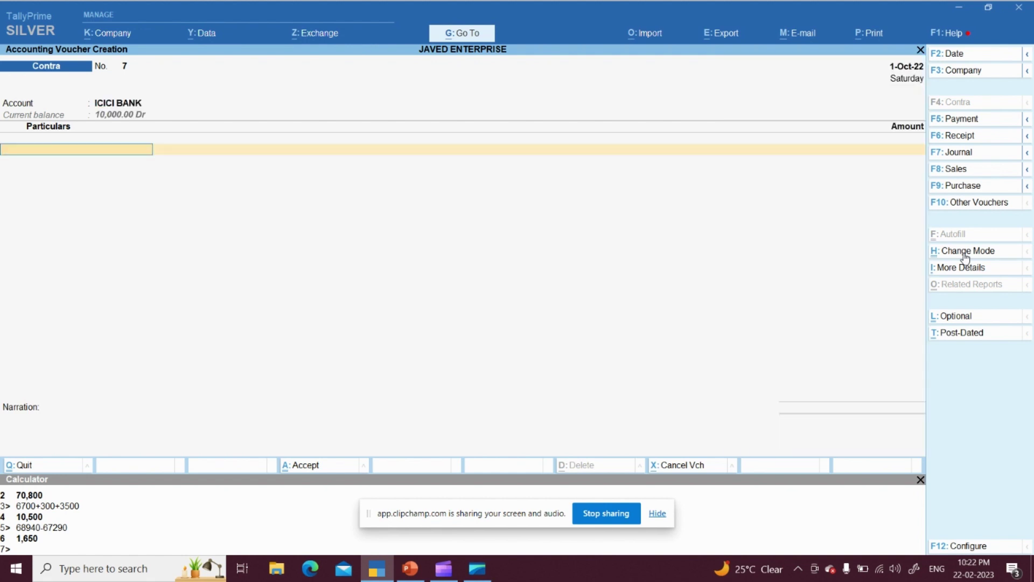
{"action": "type", "text": "CAS"}
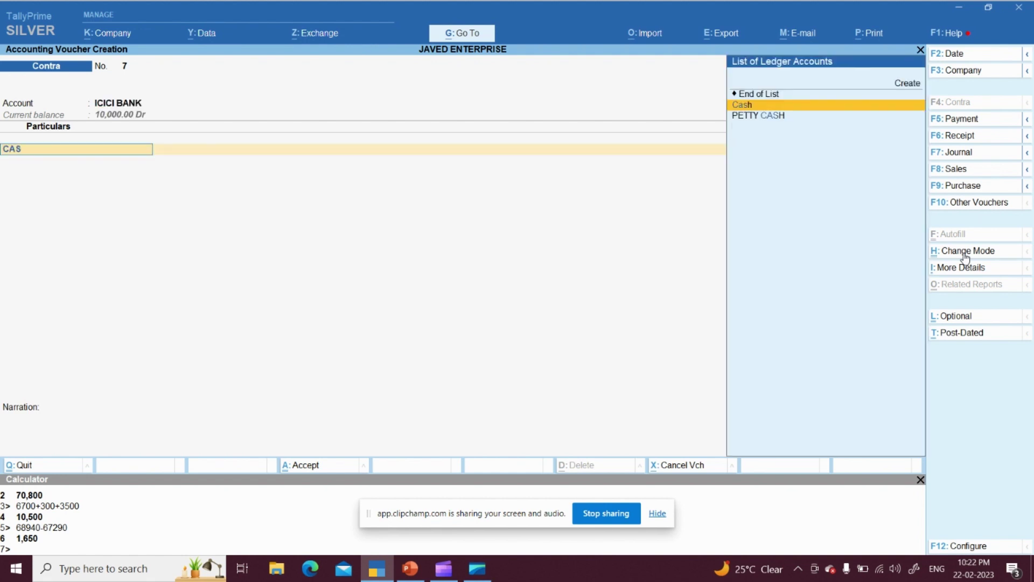
{"action": "key", "text": "Return"}
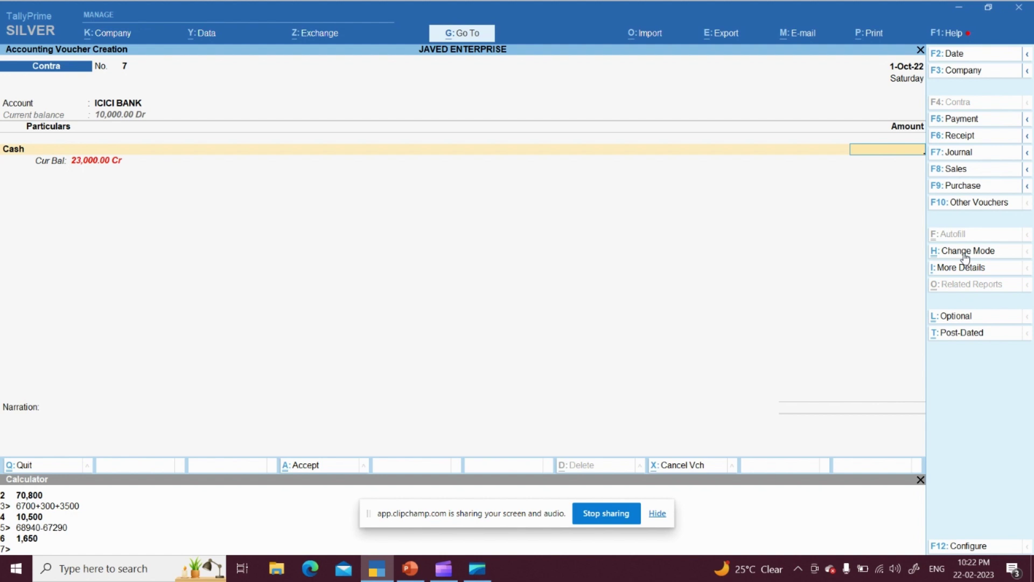
{"action": "type", "text": "3000"}
{"action": "key", "text": "Return"}
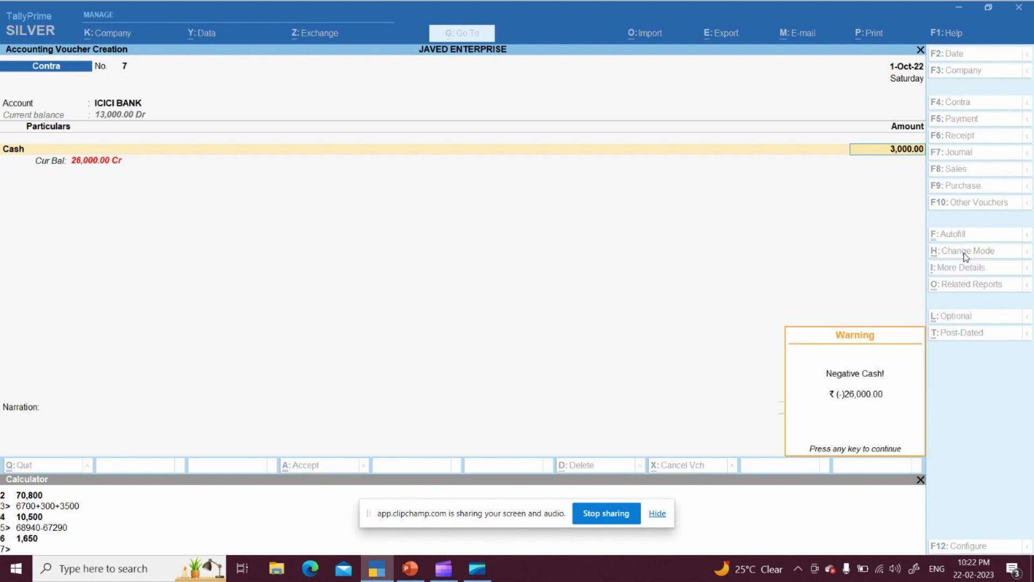
{"action": "key", "text": "Return"}
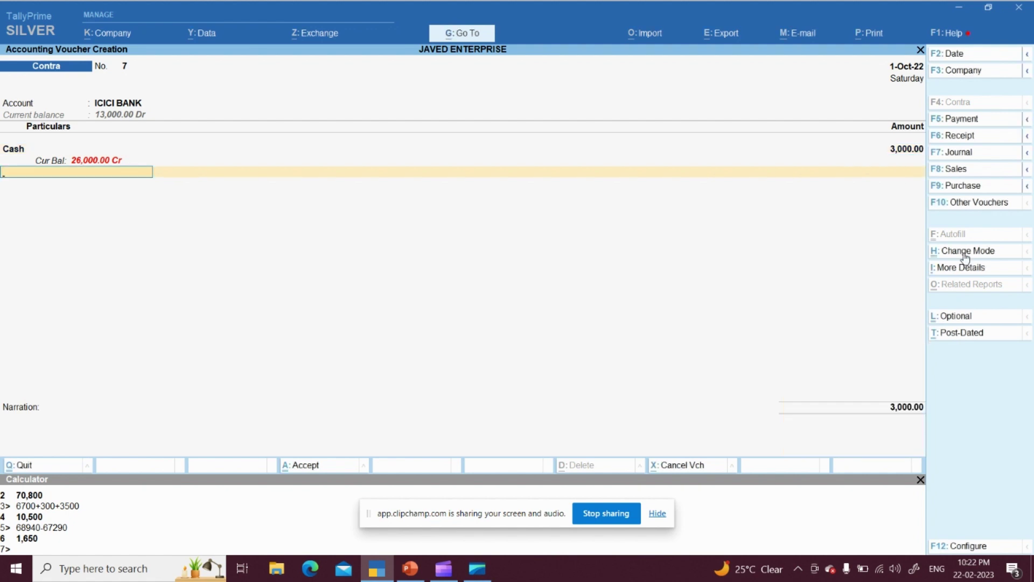
Try the Cash ledger as the voucher's account in place of ICICI BANK.
{"action": "left_click", "coordinate": [125, 109]}
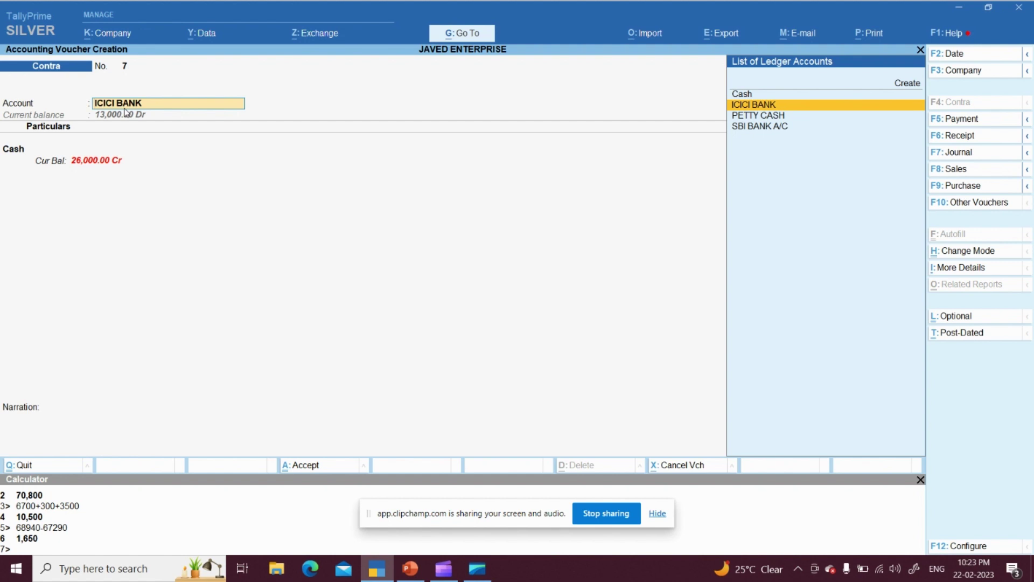
{"action": "type", "text": "CAS"}
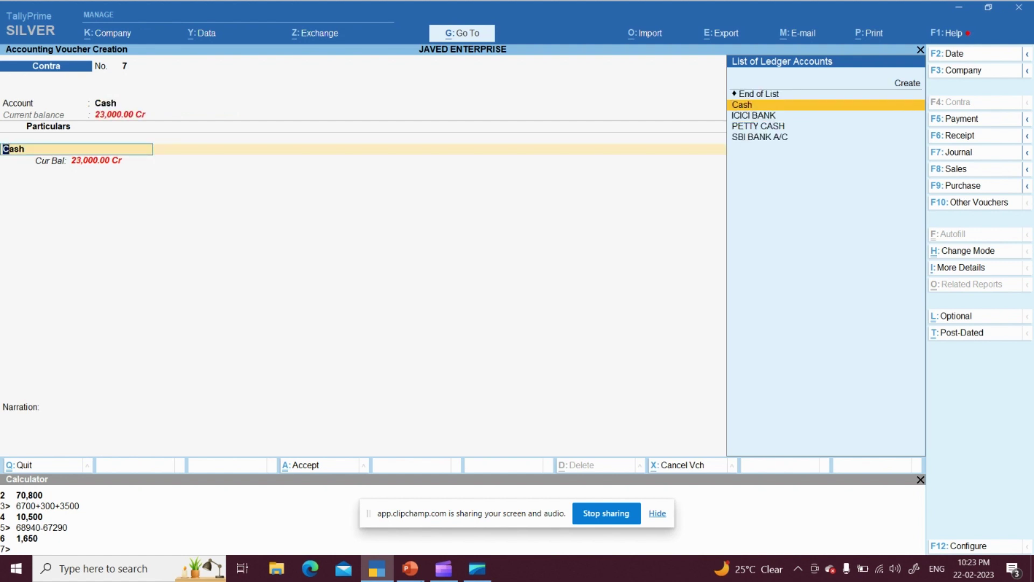
{"action": "left_click", "coordinate": [443, 568]}
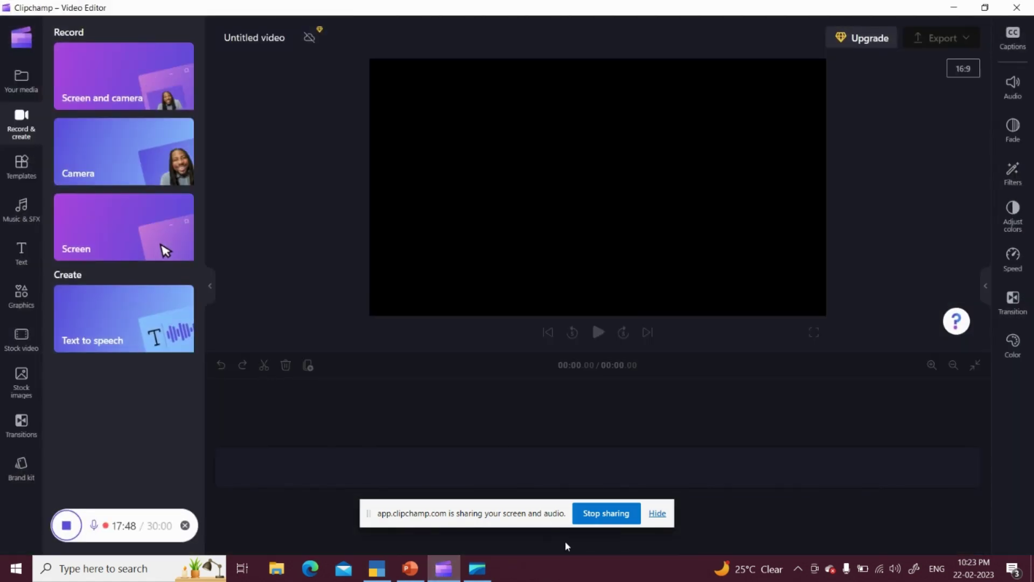
{"action": "key", "text": "alt+Tab"}
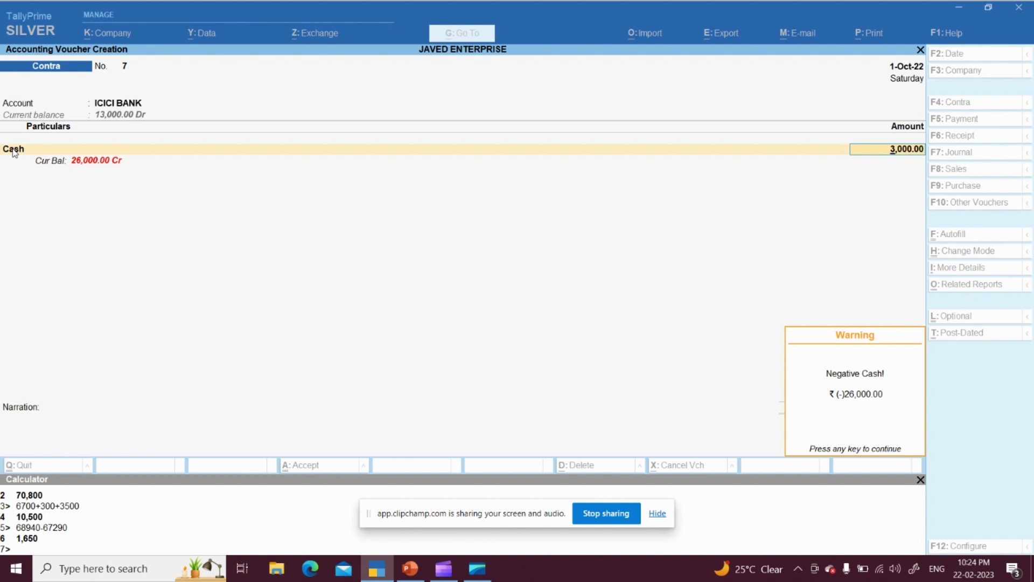
Change the voucher's account to SBI BANK A/C and the ledger in the particulars line to ICICI BANK.
{"action": "key", "text": "Return"}
{"action": "left_click", "coordinate": [118, 107]}
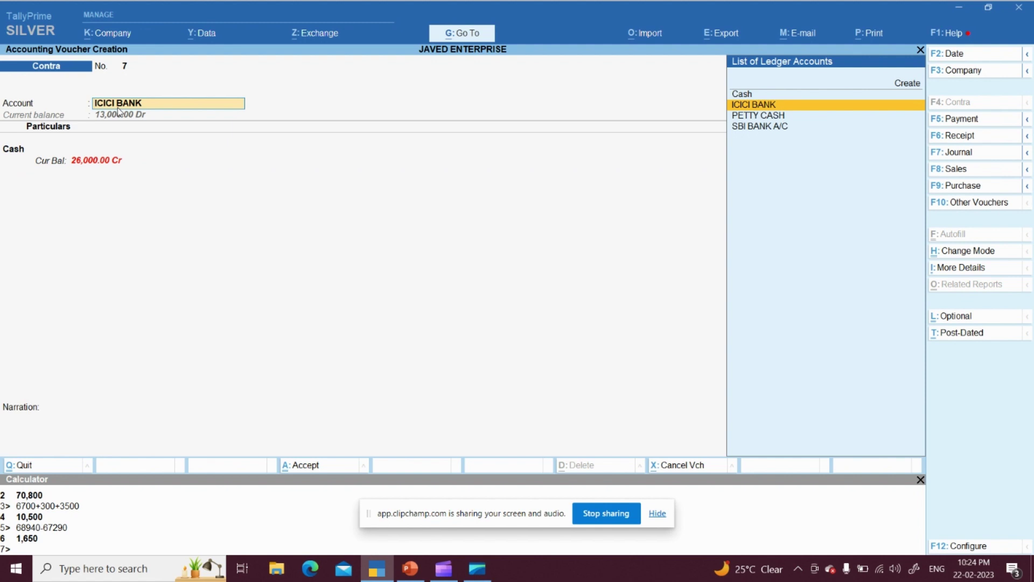
{"action": "type", "text": "SBI"}
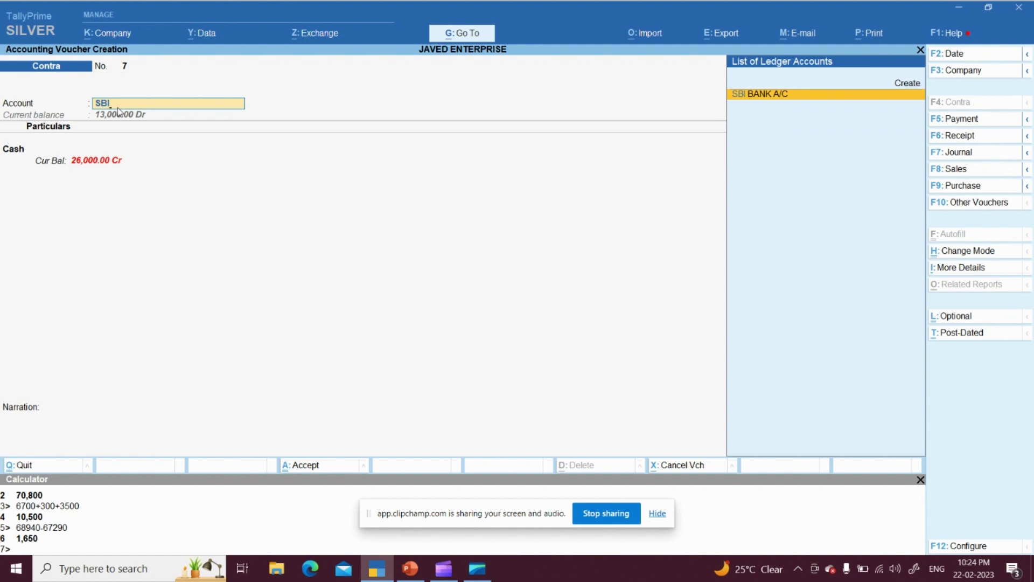
{"action": "key", "text": "Return"}
{"action": "type", "text": "I"}
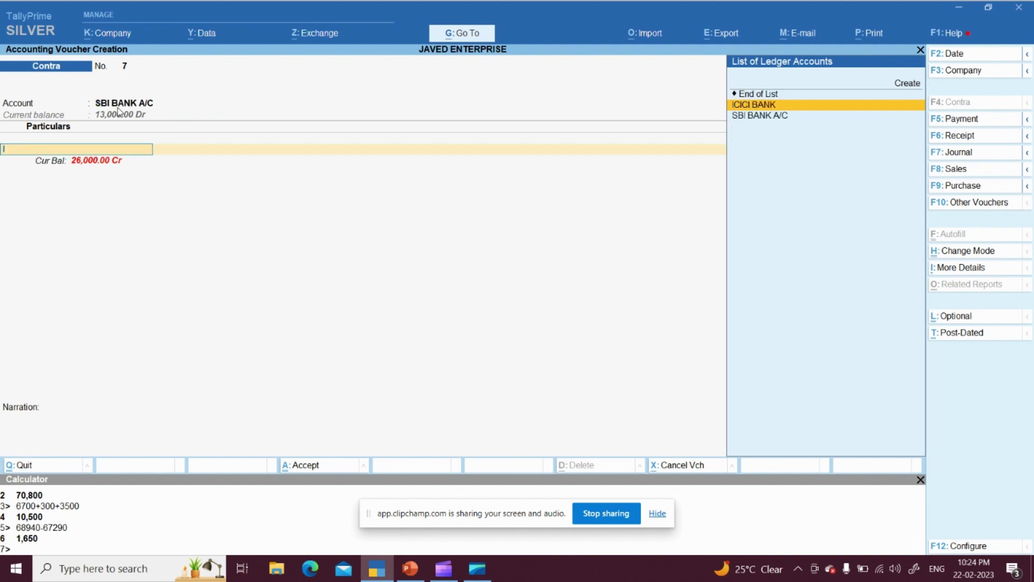
{"action": "type", "text": "CI"}
{"action": "key", "text": "Return"}
Enter 5,000 for the ICICI BANK line and accept the default bank allocation.
{"action": "type", "text": "5,00"}
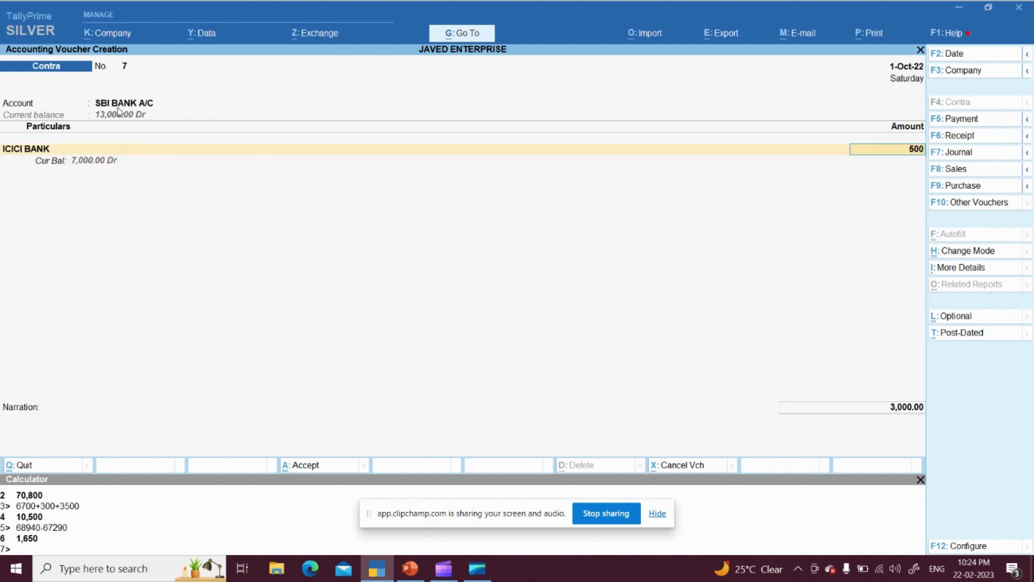
{"action": "type", "text": "0"}
{"action": "key", "text": "Return"}
{"action": "key", "text": "Return"}
{"action": "key", "text": "Return"}
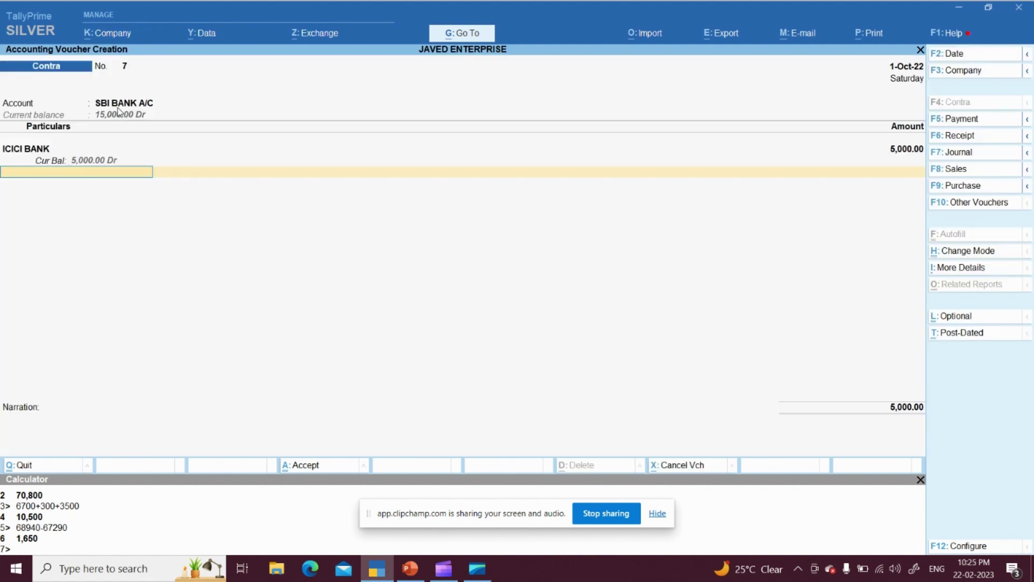
Clear the ICICI BANK line's amount and go back over the account and ledger selections to compare both bank balances.
{"action": "left_click", "coordinate": [120, 109]}
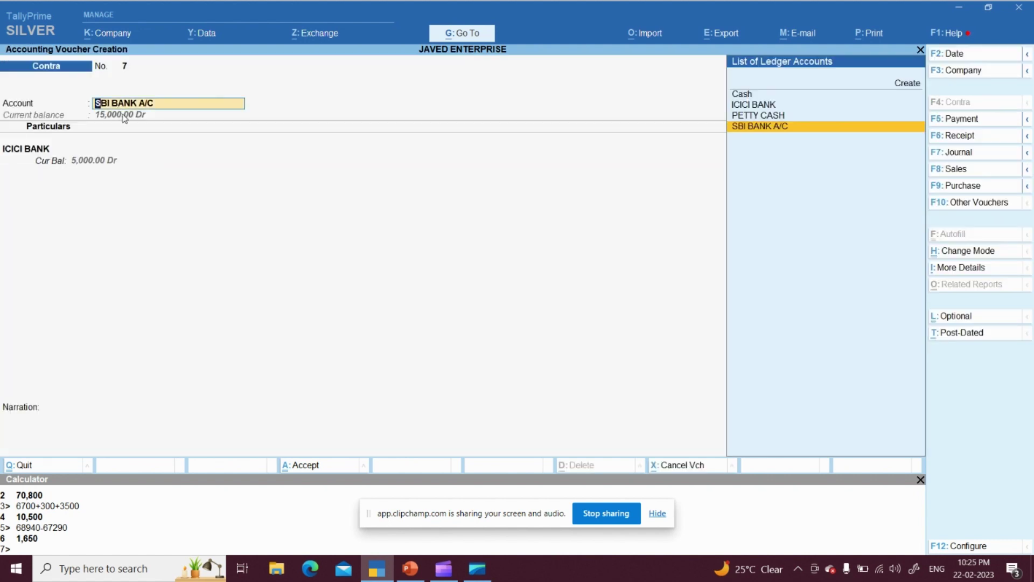
{"action": "key", "text": "Return"}
{"action": "key", "text": "Return"}
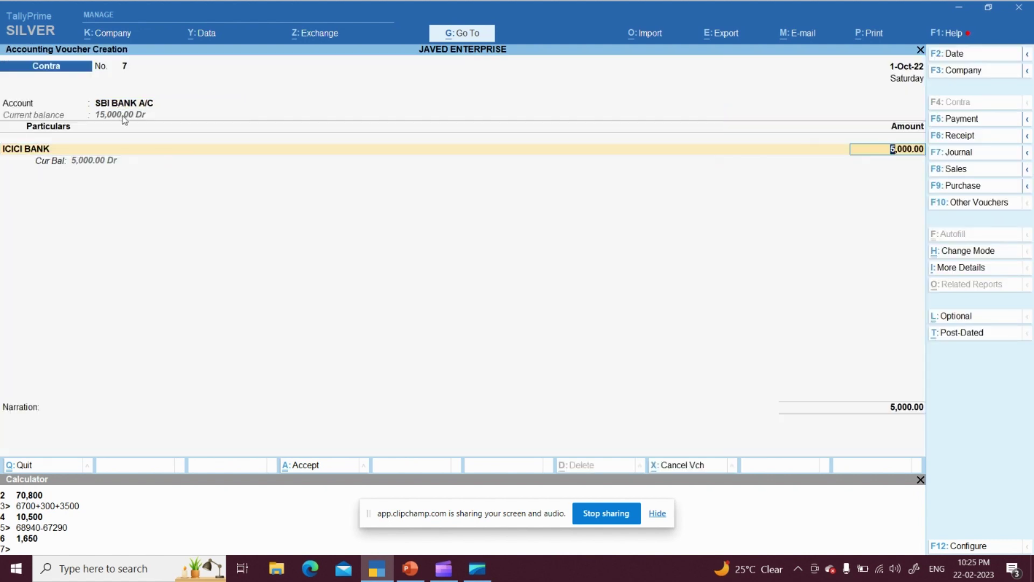
{"action": "key", "text": "BackSpace"}
{"action": "key", "text": "Return"}
{"action": "key", "text": "BackSpace"}
{"action": "key", "text": "BackSpace"}
{"action": "key", "text": "BackSpace"}
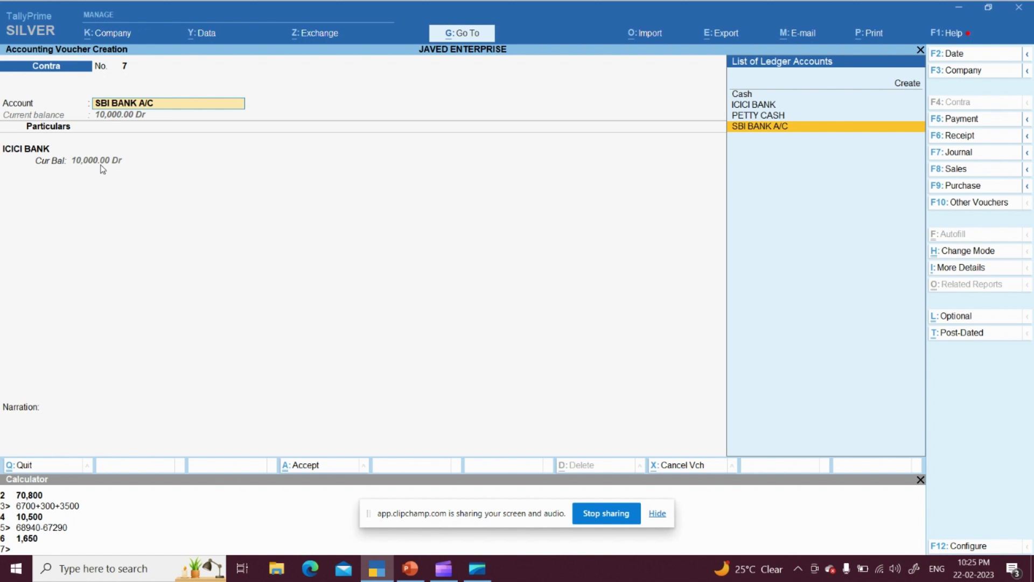
{"action": "key", "text": "Return"}
{"action": "key", "text": "Return"}
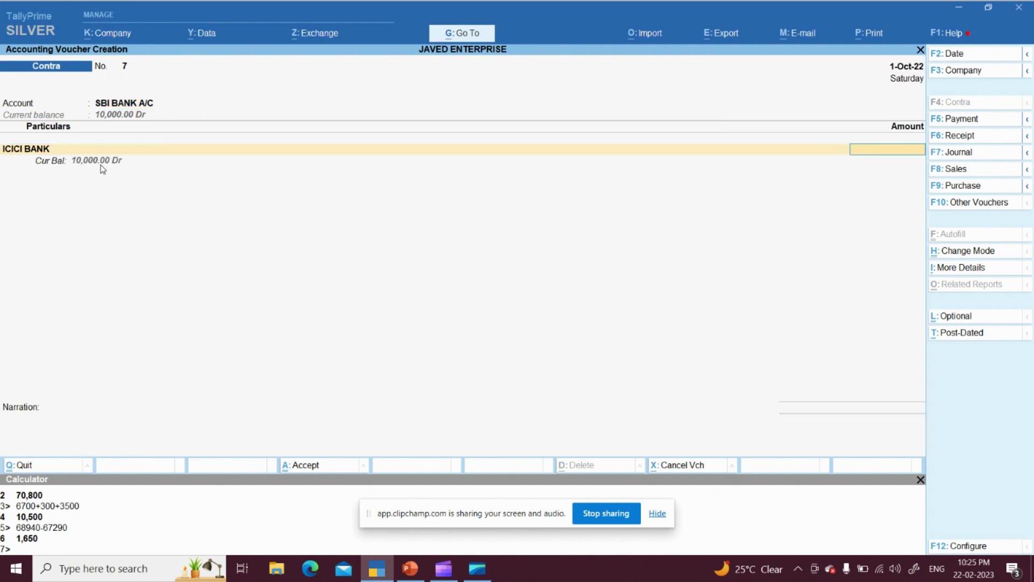
Set the ICICI BANK amount to 5,000, allocated as a Cheque dated 1-Oct-22 with cheque range Not Applicable.
{"action": "type", "text": "5000"}
{"action": "key", "text": "Return"}
{"action": "key", "text": "Return"}
{"action": "key", "text": "Return"}
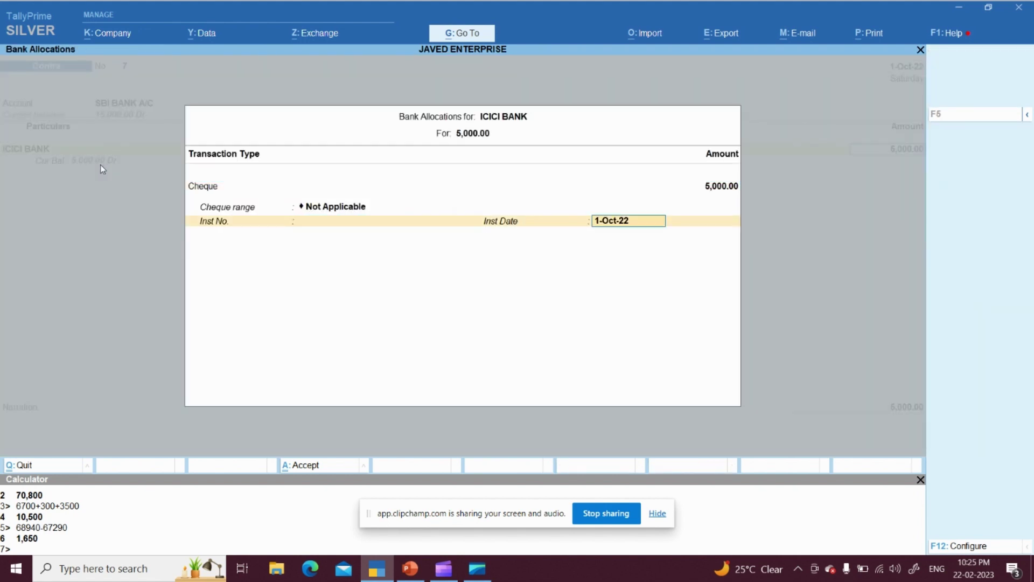
{"action": "key", "text": "Return"}
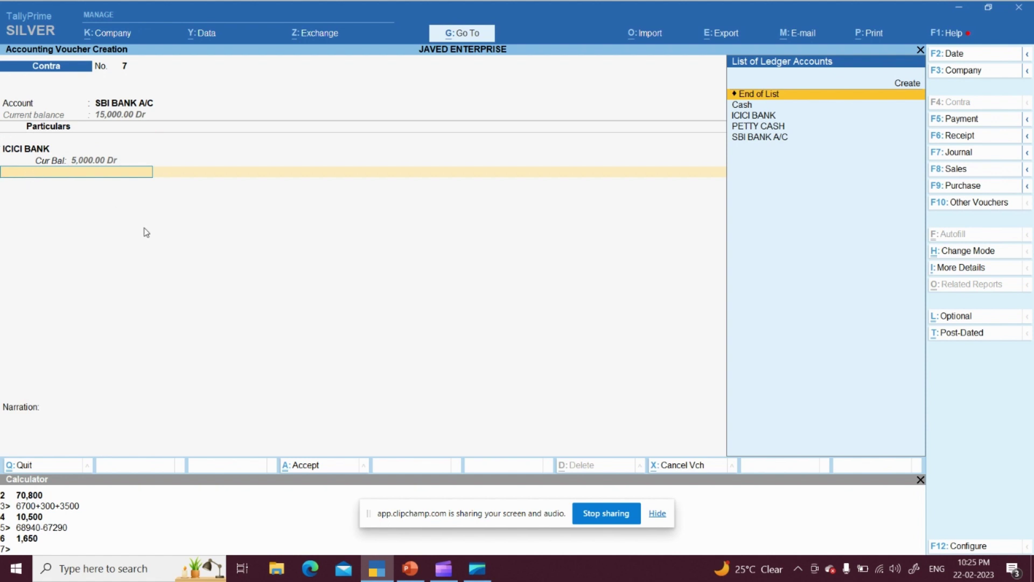
End the particulars list, accept the remaining defaults and save the single entry contra voucher without a narration.
{"action": "key", "text": "Return"}
{"action": "key", "text": "Return"}
{"action": "key", "text": "Return"}
{"action": "key", "text": "Return"}
{"action": "key", "text": "Return"}
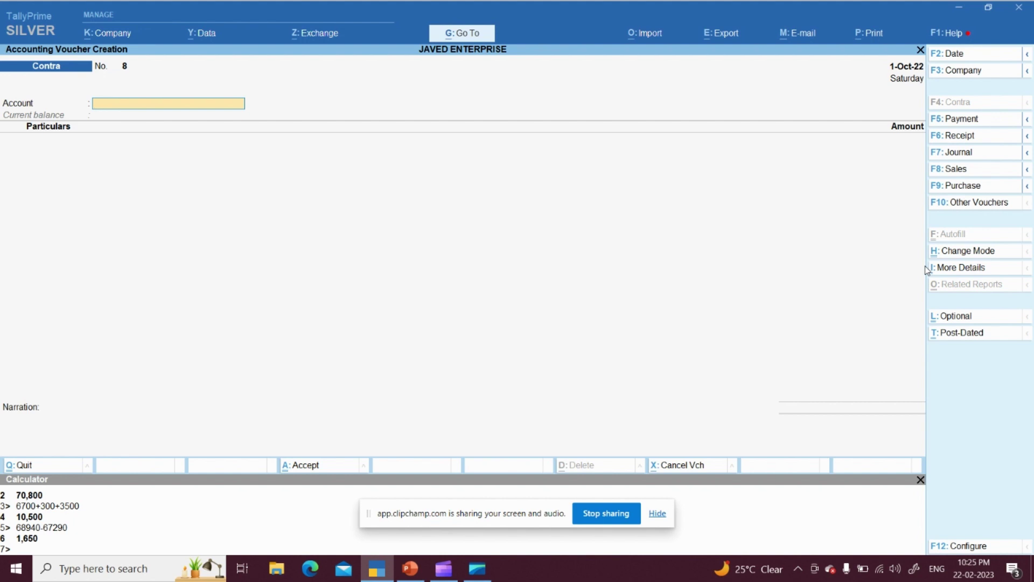
Review the Double Entry and Single Entry voucher modes and keep Single Entry.
{"action": "left_click", "coordinate": [978, 252]}
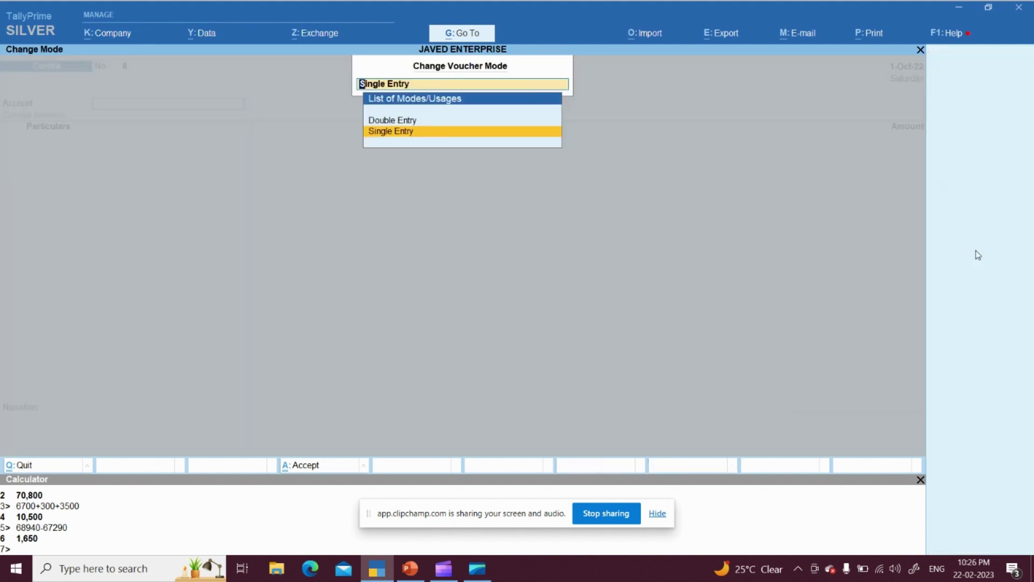
{"action": "key", "text": "Up"}
{"action": "key", "text": "Down"}
{"action": "key", "text": "Return"}
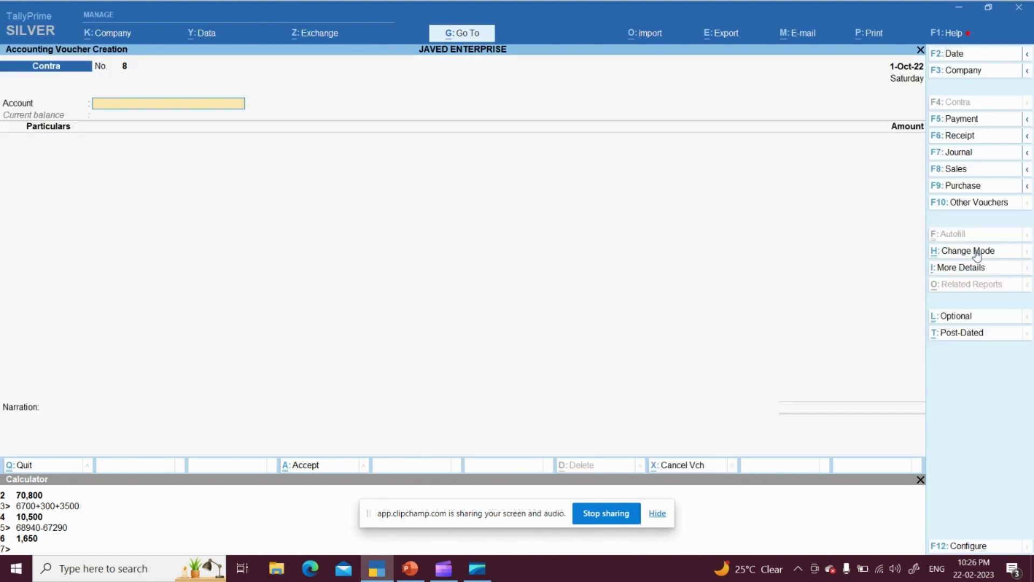
Switch to the PowerPoint presentation, open the F5:PAYMENT VOUCHER slide and start the slide show.
{"action": "key", "text": "alt+Tab"}
{"action": "key", "text": "alt+Tab"}
{"action": "key", "text": "alt+Tab"}
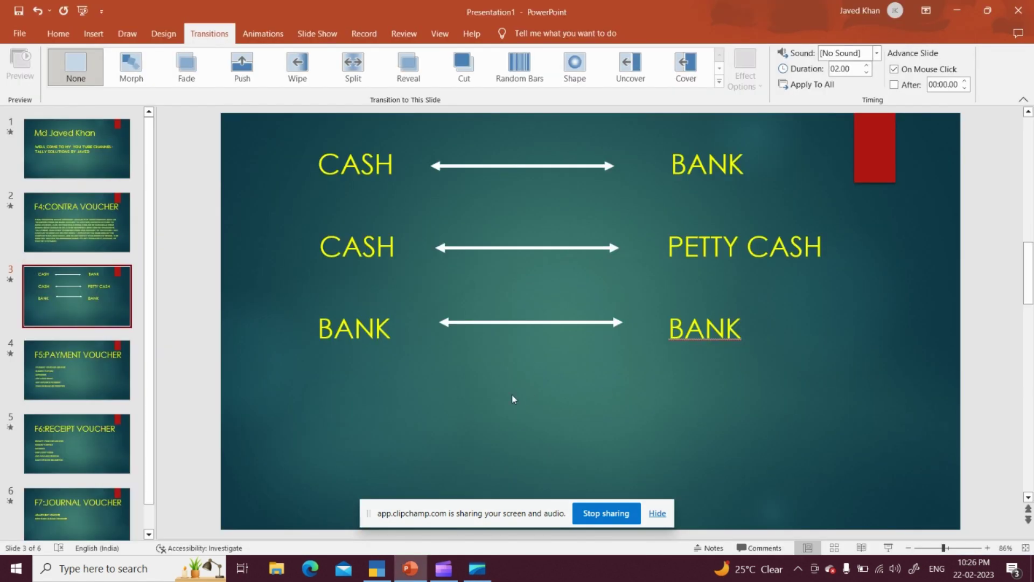
{"action": "left_click", "coordinate": [98, 373]}
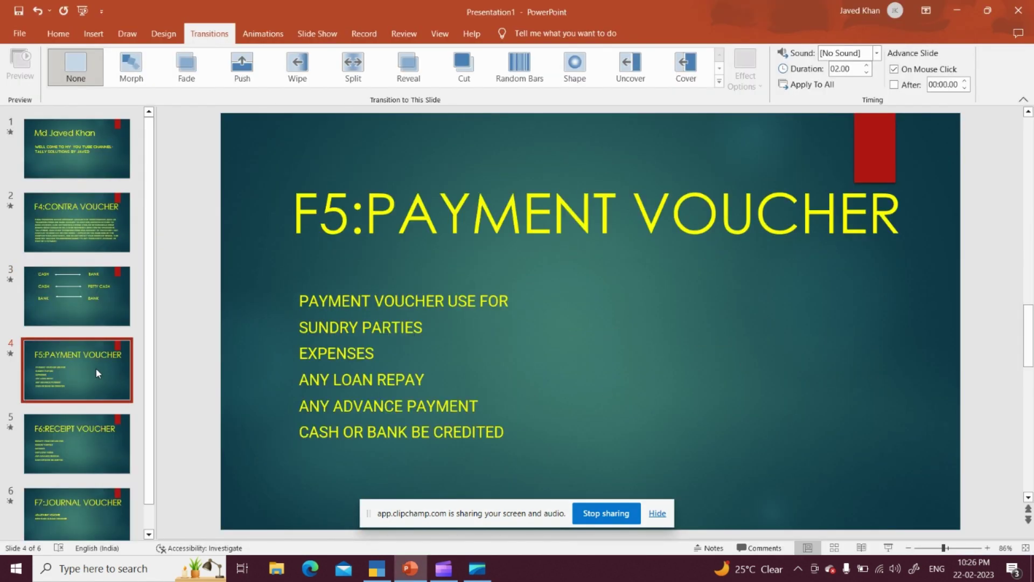
{"action": "left_click", "coordinate": [80, 11]}
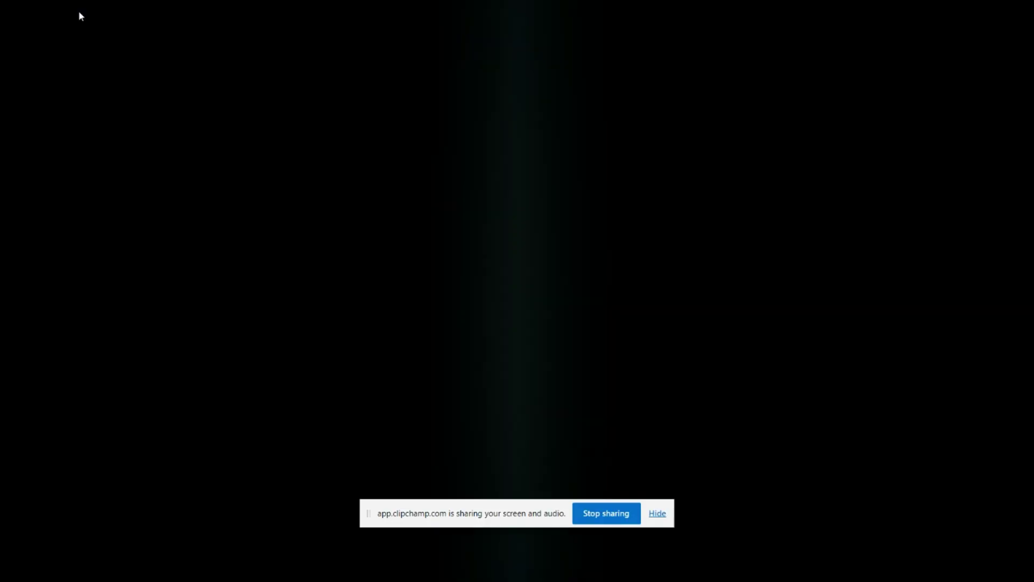
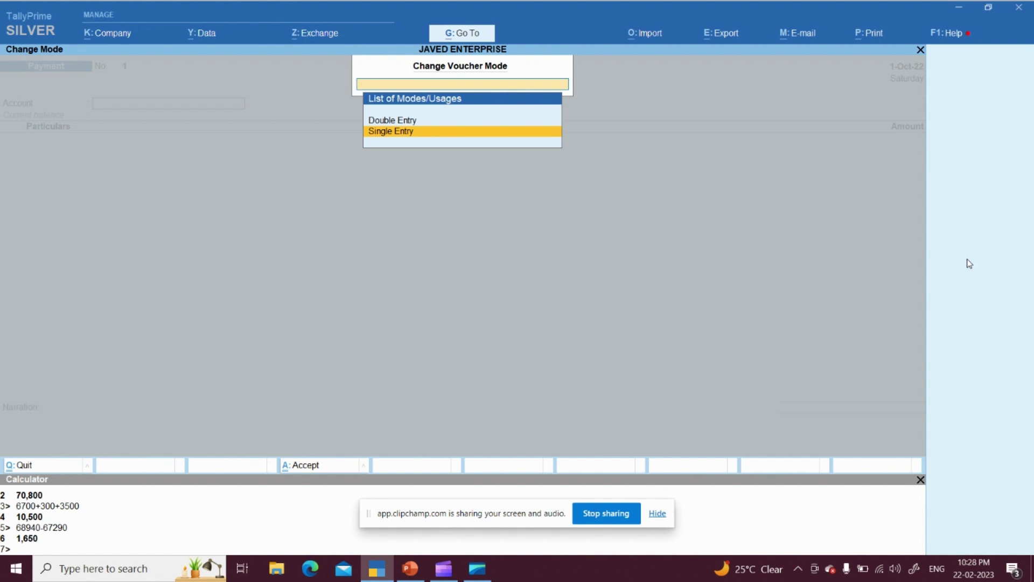
Keep the payment voucher in Single Entry mode and set its account to Cash.
{"action": "key", "text": "Return"}
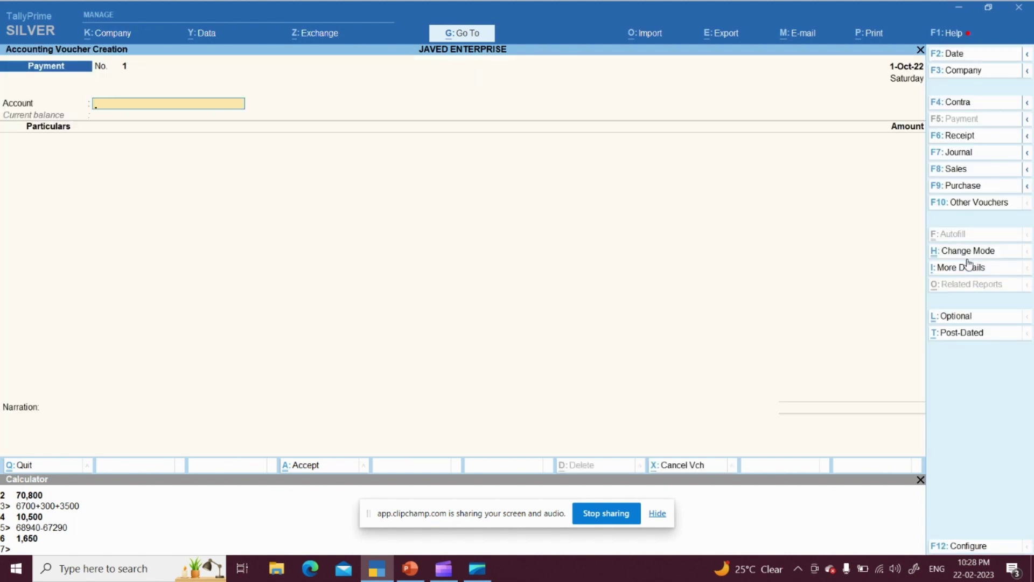
{"action": "type", "text": "CAS"}
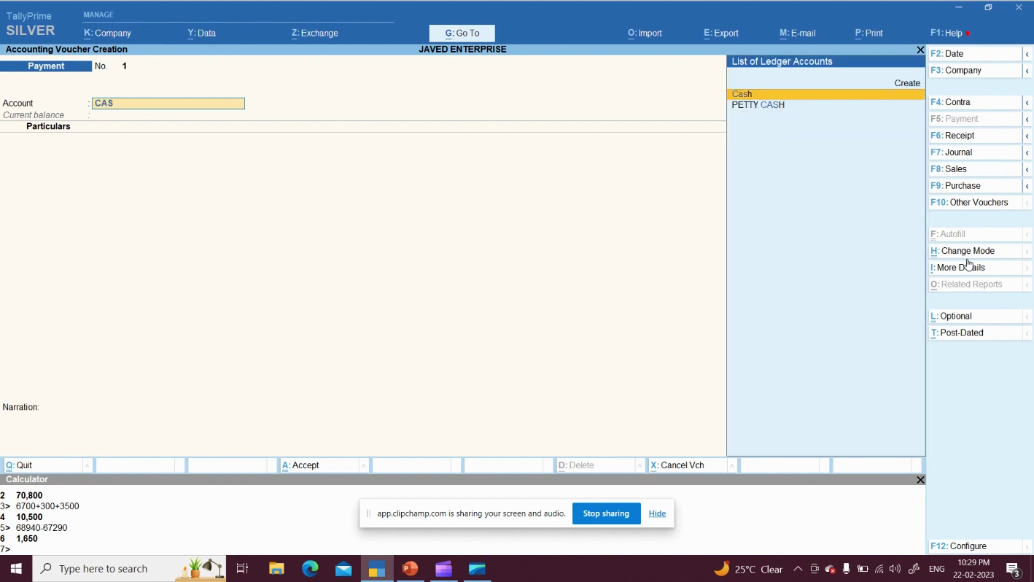
{"action": "key", "text": "Return"}
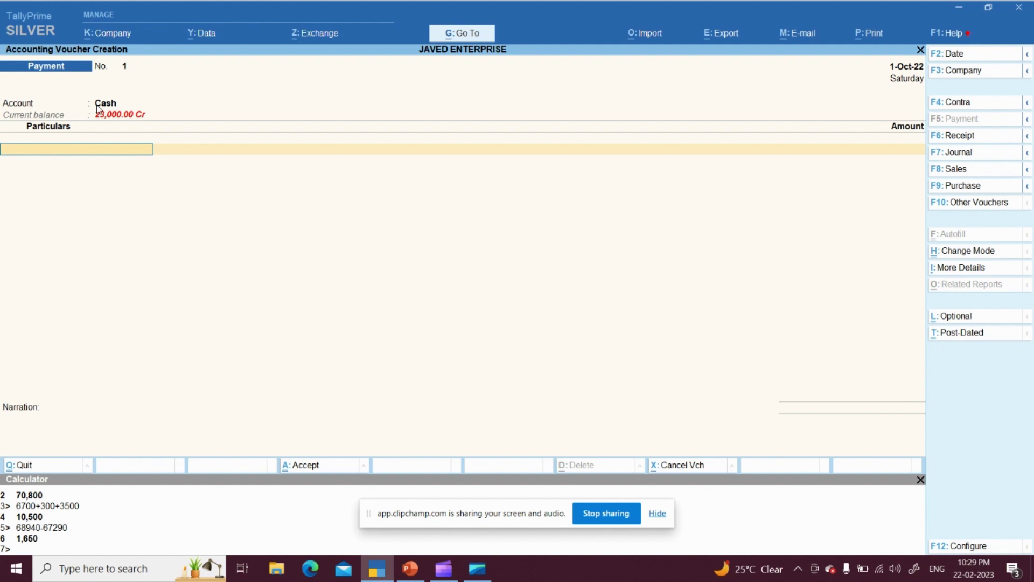
Start a new ledger from the particulars line, named with the creditor's name followed by "(S CR)".
{"action": "type", "text": "R"}
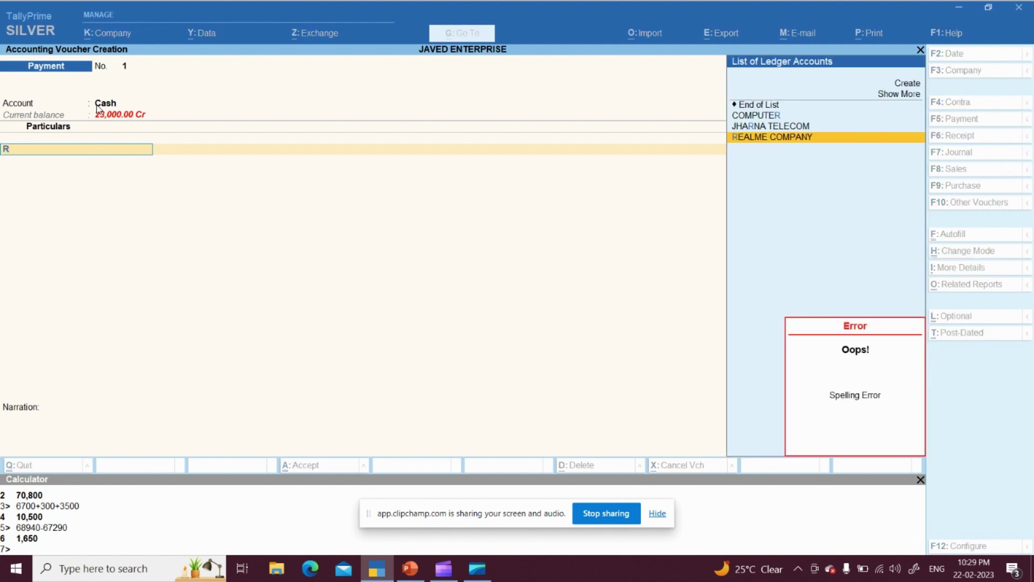
{"action": "key", "text": "BackSpace"}
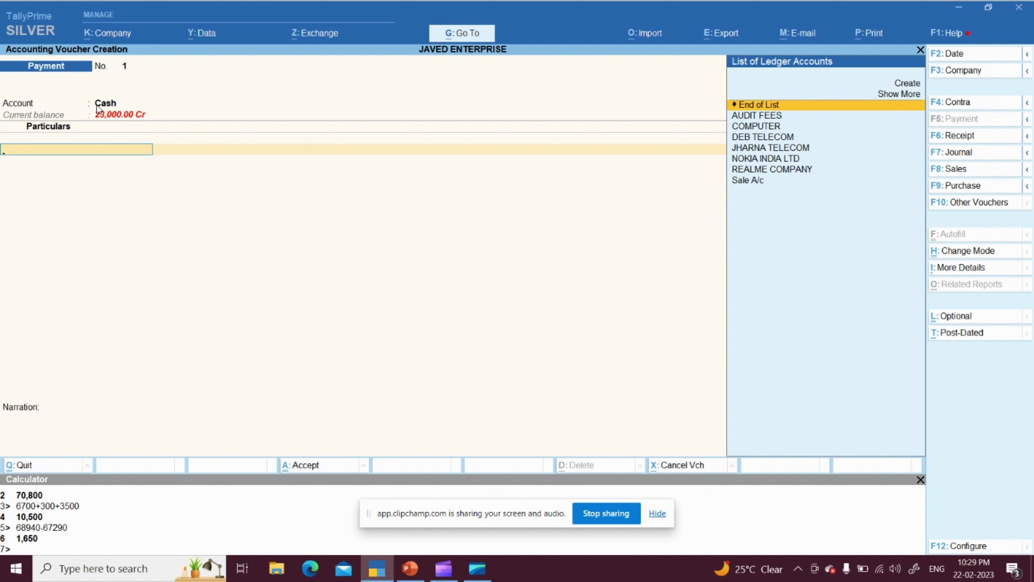
{"action": "key", "text": "alt+c"}
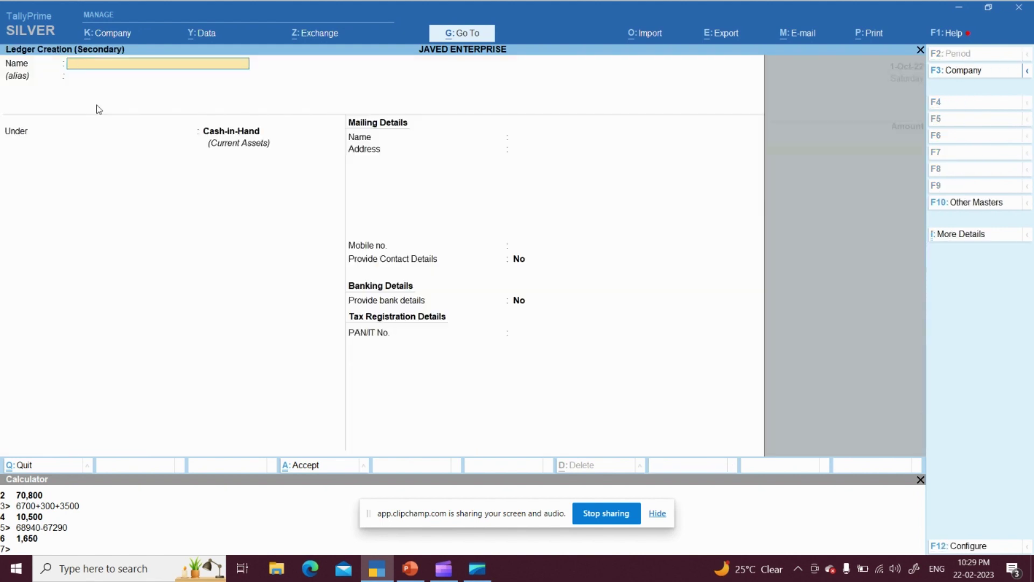
{"action": "type", "text": "RAM"}
{"action": "type", "text": " SUNDR"}
{"action": "key", "text": "BackSpace"}
{"action": "key", "text": "BackSpace"}
{"action": "key", "text": "BackSpace"}
{"action": "key", "text": "BackSpace"}
{"action": "type", "text": "CR"}
{"action": "key", "text": "BackSpace"}
{"action": "key", "text": "BackSpace"}
{"action": "key", "text": "BackSpace"}
{"action": "key", "text": "BackSpace"}
{"action": "key", "text": "BackSpace"}
{"action": "type", "text": "(CR"}
{"action": "key", "text": "BackSpace"}
{"action": "key", "text": "BackSpace"}
{"action": "type", "text": "S CR"}
{"action": "key", "text": "Return"}
Place the new creditor ledger under Sundry Creditors and save it with the remaining default details.
{"action": "type", "text": "SUN"}
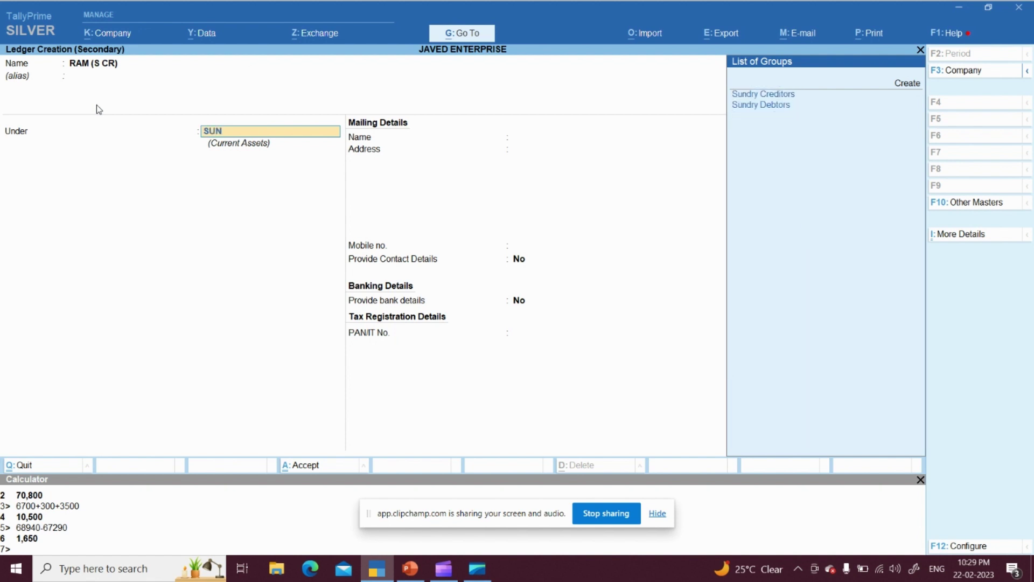
{"action": "key", "text": "Return"}
{"action": "key", "text": "Return"}
{"action": "key", "text": "Return"}
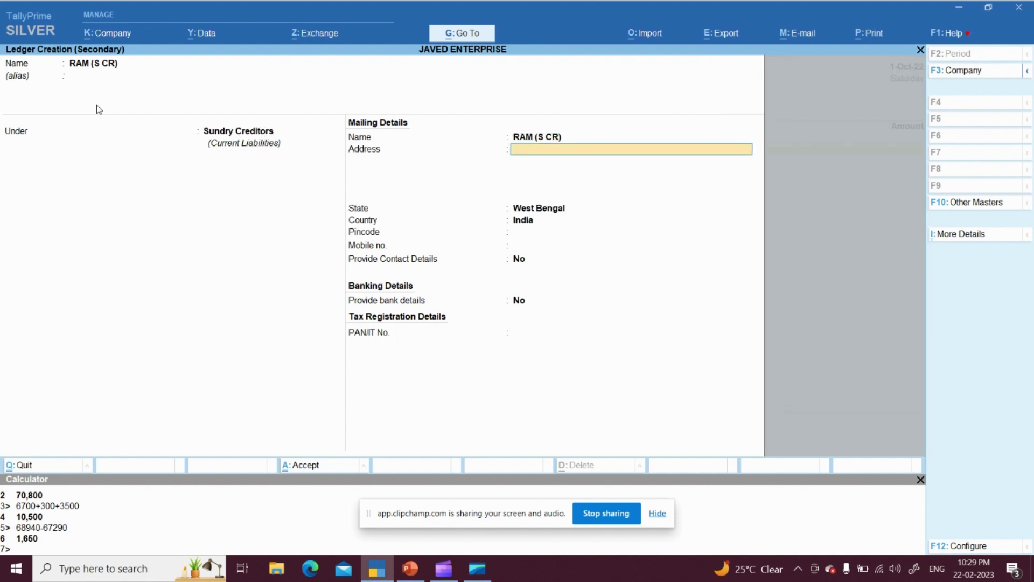
{"action": "key", "text": "Return"}
{"action": "key", "text": "Return"}
{"action": "key", "text": "Return"}
{"action": "key", "text": "Return"}
{"action": "key", "text": "Return"}
{"action": "key", "text": "Return"}
{"action": "key", "text": "Return"}
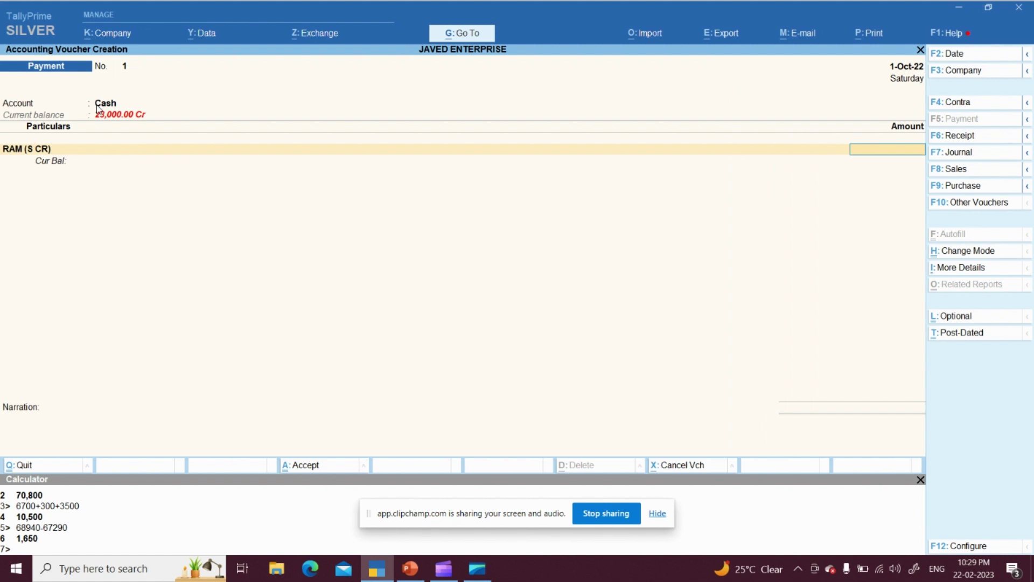
Set the creditor's payment amount to 3,000 and return to the voucher's Account field.
{"action": "type", "text": "3000"}
{"action": "key", "text": "Return"}
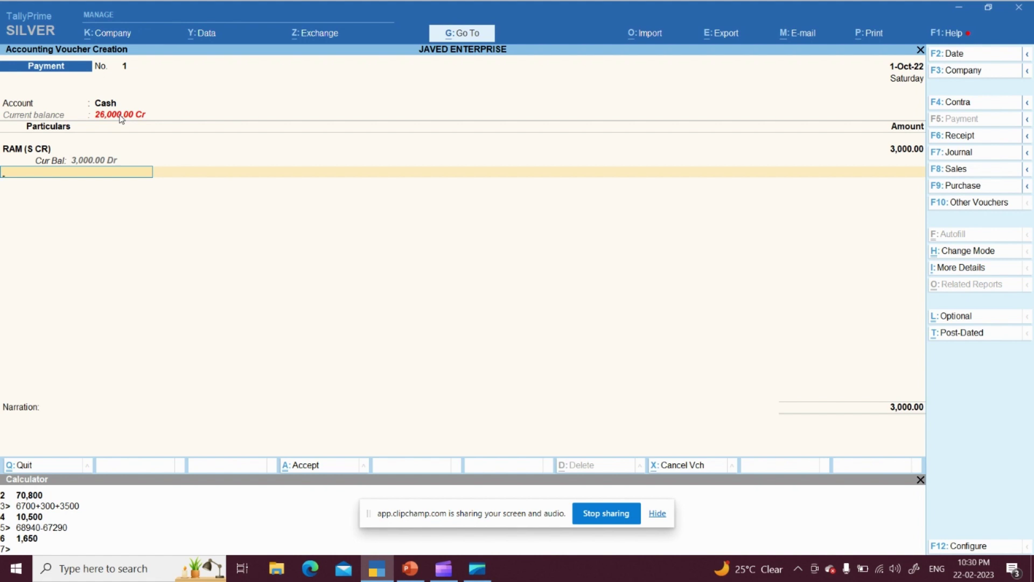
{"action": "key", "text": "BackSpace"}
{"action": "key", "text": "BackSpace"}
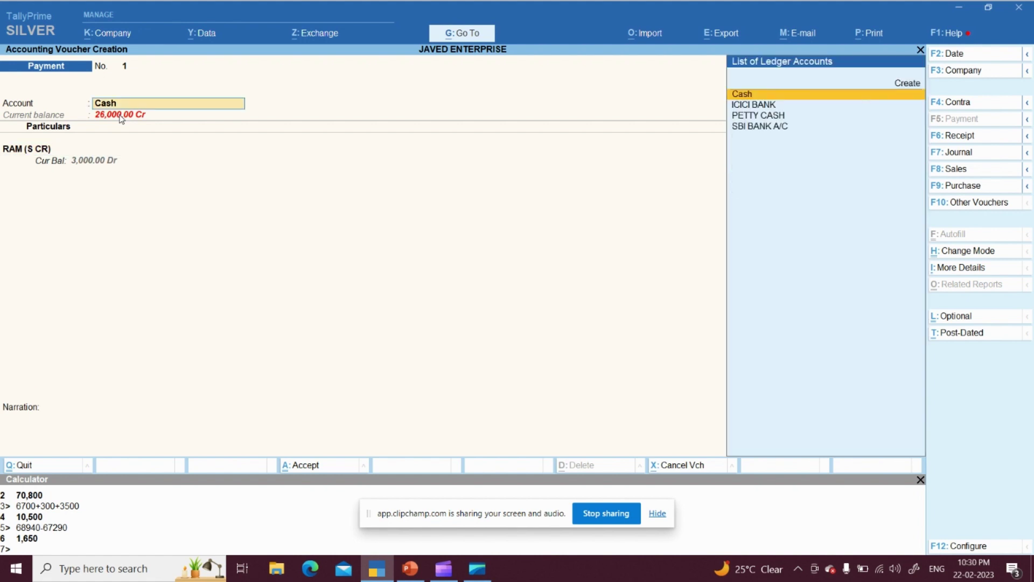
{"action": "key", "text": "ctrl+Return"}
{"action": "key", "text": "Return"}
{"action": "key", "text": "Return"}
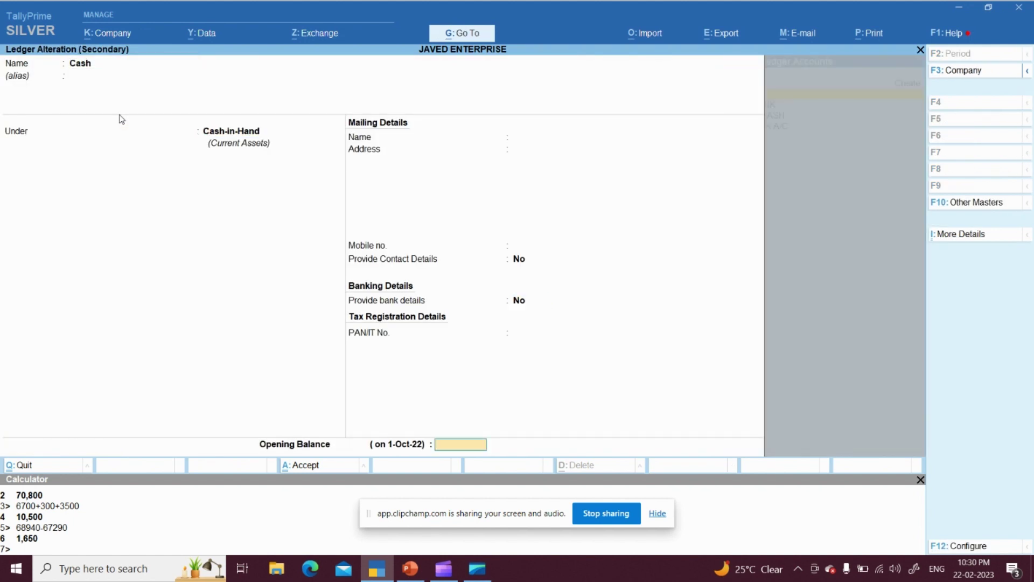
{"action": "key", "text": "Return"}
{"action": "key", "text": "Escape"}
{"action": "key", "text": "Escape"}
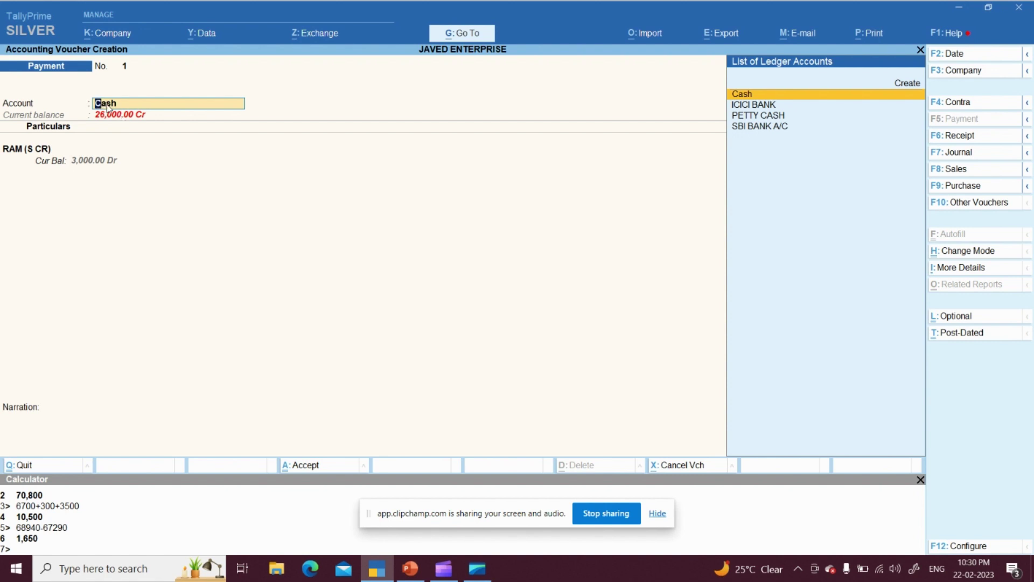
Alter the Cash ledger from the voucher, setting its opening balance to 2,50,000 Dr, and save it.
{"action": "key", "text": "ctrl+Return"}
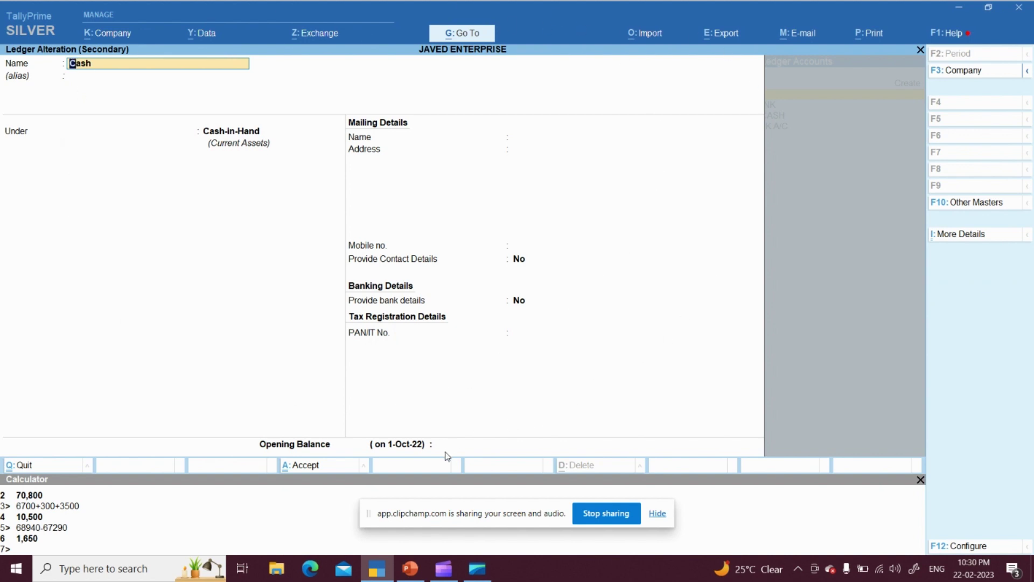
{"action": "key", "text": "Return"}
{"action": "key", "text": "Return"}
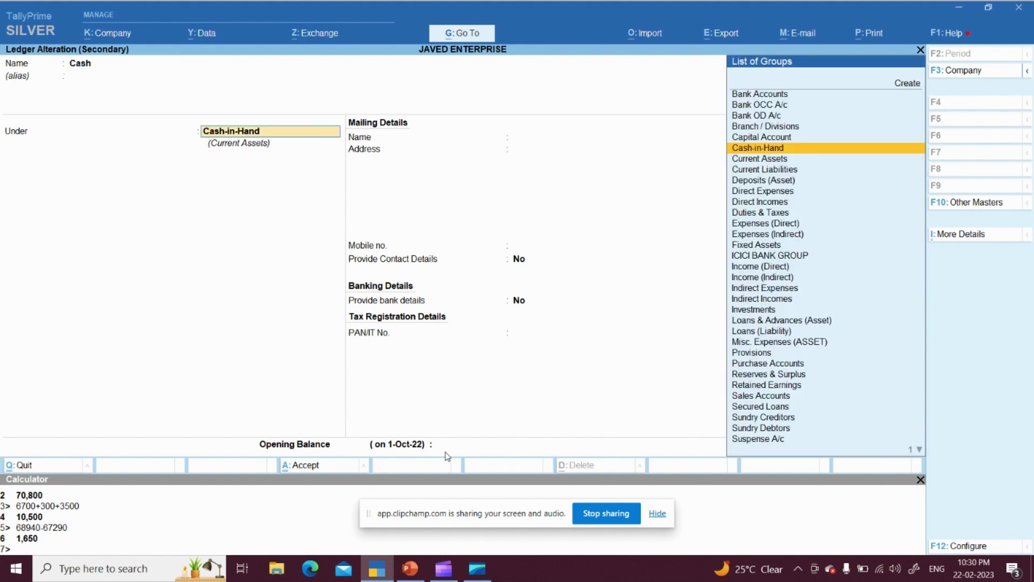
{"action": "key", "text": "Return"}
{"action": "key", "text": "Return"}
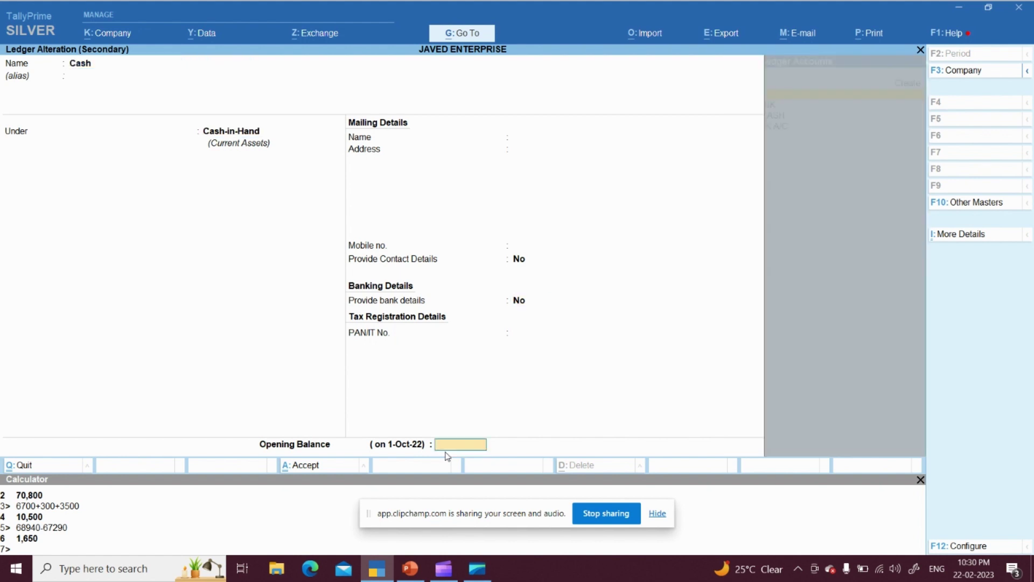
{"action": "type", "text": "250000"}
{"action": "key", "text": "Return"}
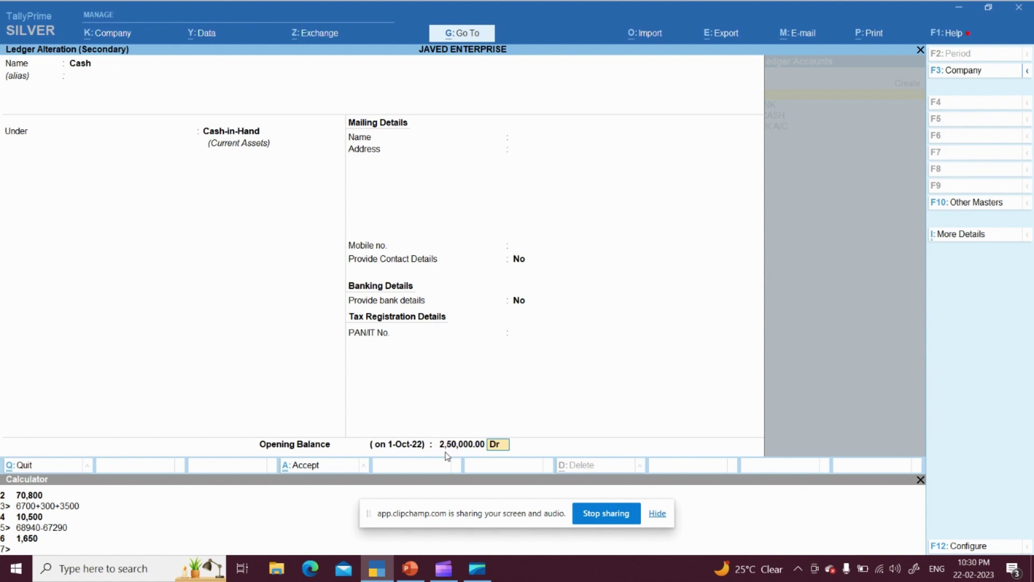
{"action": "key", "text": "Return"}
{"action": "key", "text": "Return"}
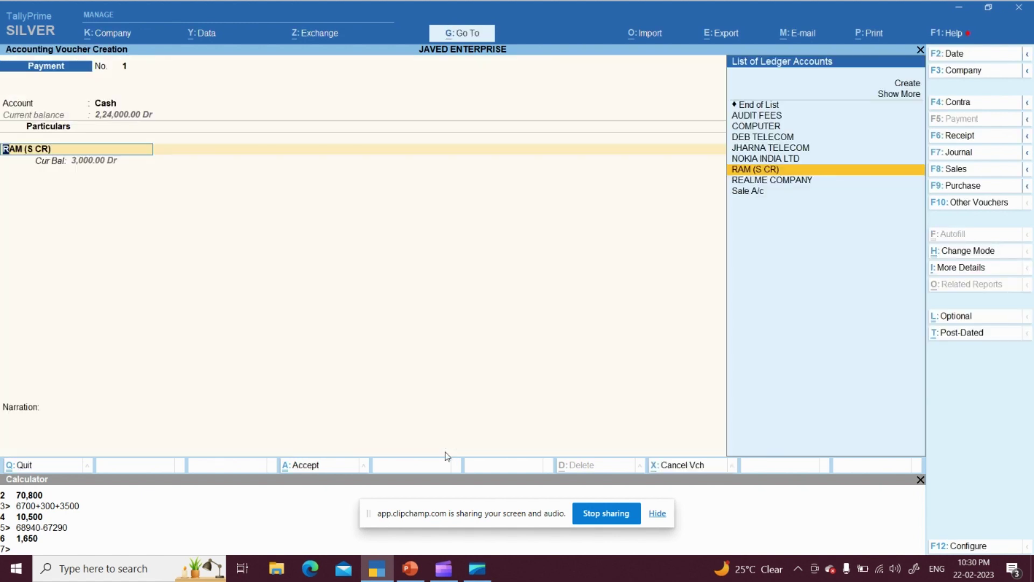
Keep the creditor line at 3,000, end the particulars list and save the cash payment voucher without a narration.
{"action": "key", "text": "Return"}
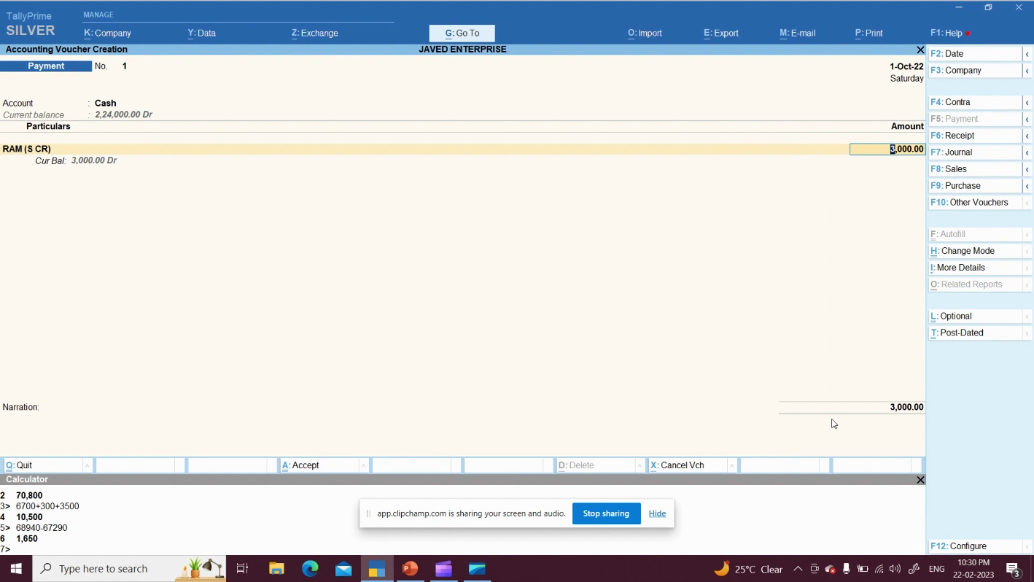
{"action": "key", "text": "Return"}
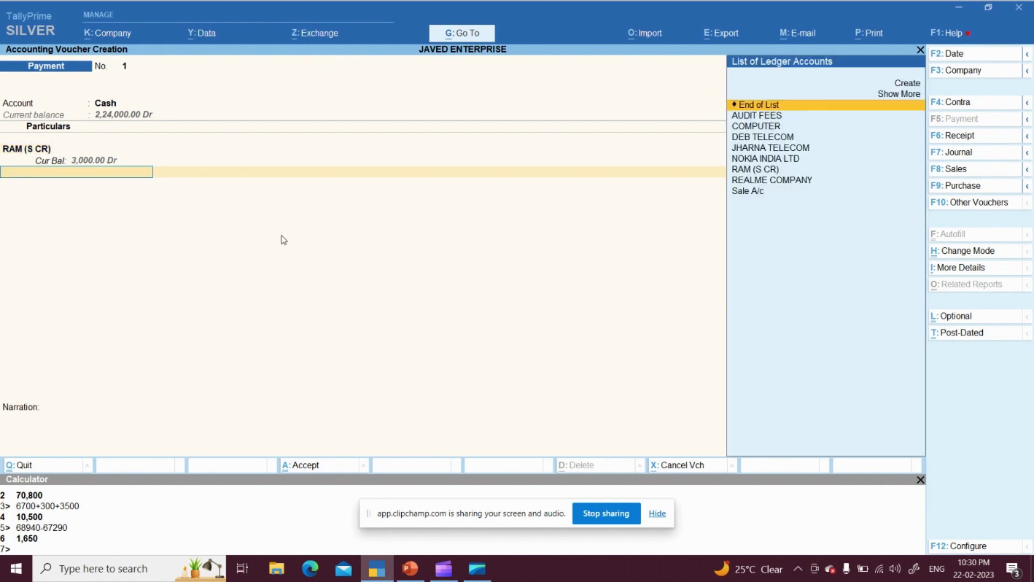
{"action": "key", "text": "Return"}
{"action": "key", "text": "Return"}
{"action": "key", "text": "Return"}
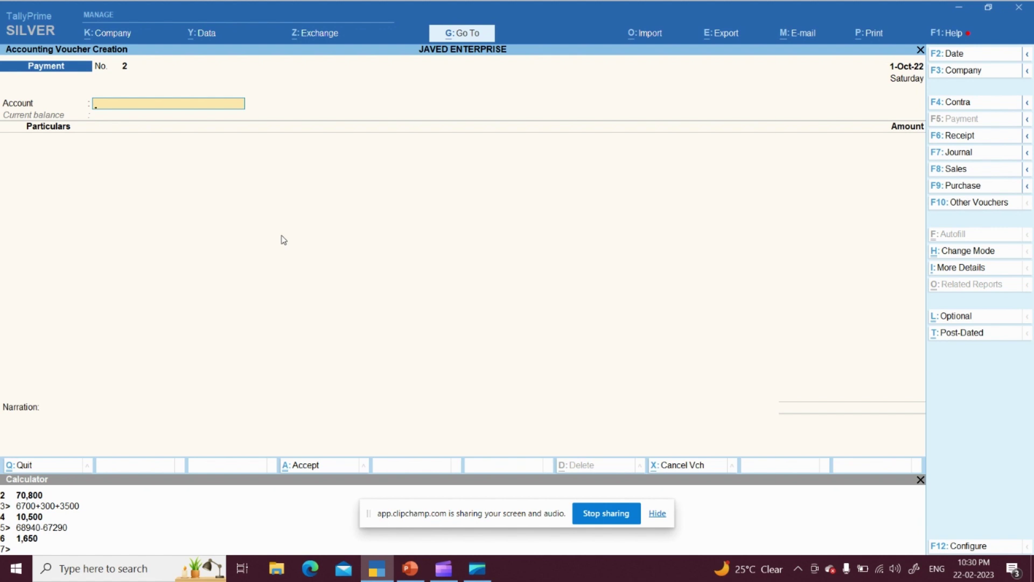
Set the account of payment voucher No. 2 to ICICI BANK.
{"action": "type", "text": "ic"}
{"action": "key", "text": "Return"}
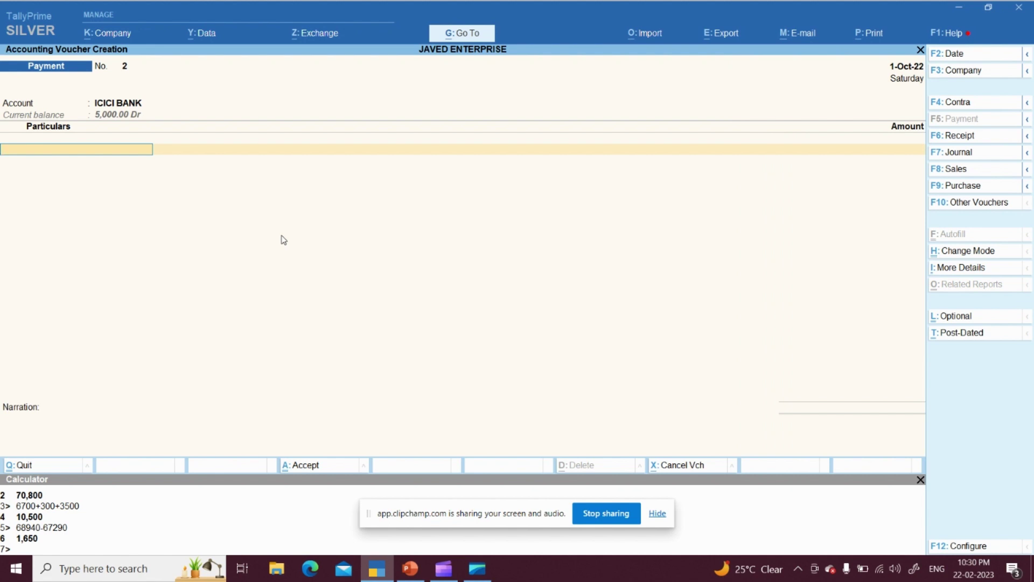
{"action": "type", "text": "TEL"}
{"action": "key", "text": "BackSpace"}
{"action": "key", "text": "BackSpace"}
{"action": "key", "text": "BackSpace"}
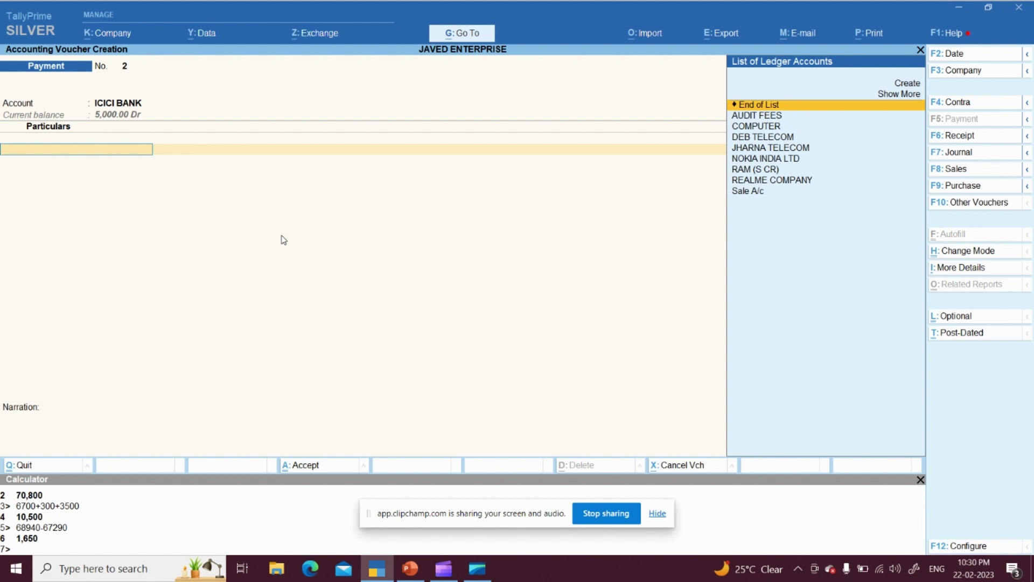
Create a ledger named EXPENSES under Indirect Expenses from the particulars line, keeping its other defaults.
{"action": "key", "text": "alt+c"}
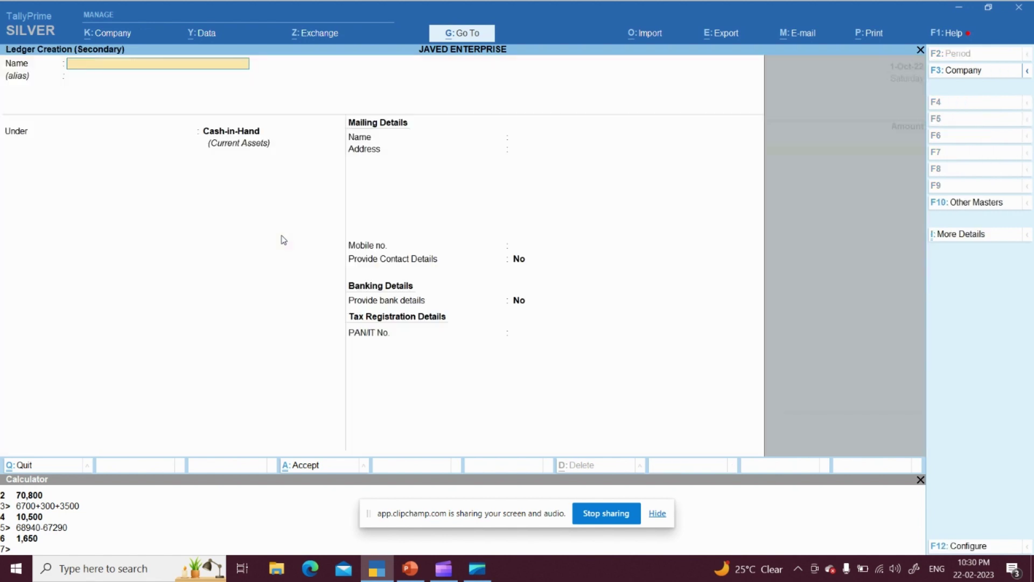
{"action": "type", "text": "EXPENSES"}
{"action": "key", "text": "Return"}
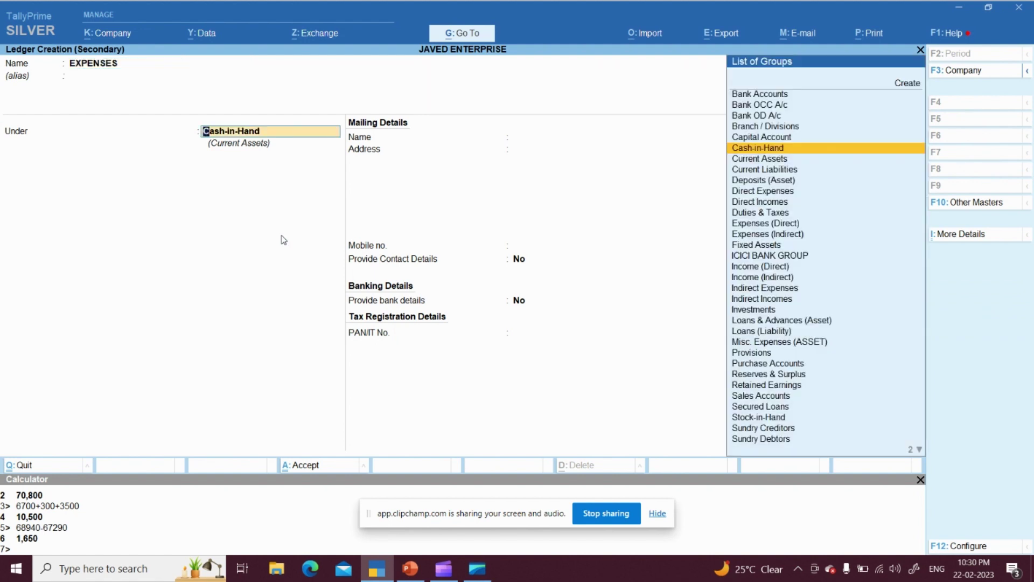
{"action": "key", "text": "BackSpace"}
{"action": "type", "text": "In"}
{"action": "key", "text": "Down"}
{"action": "key", "text": "Down"}
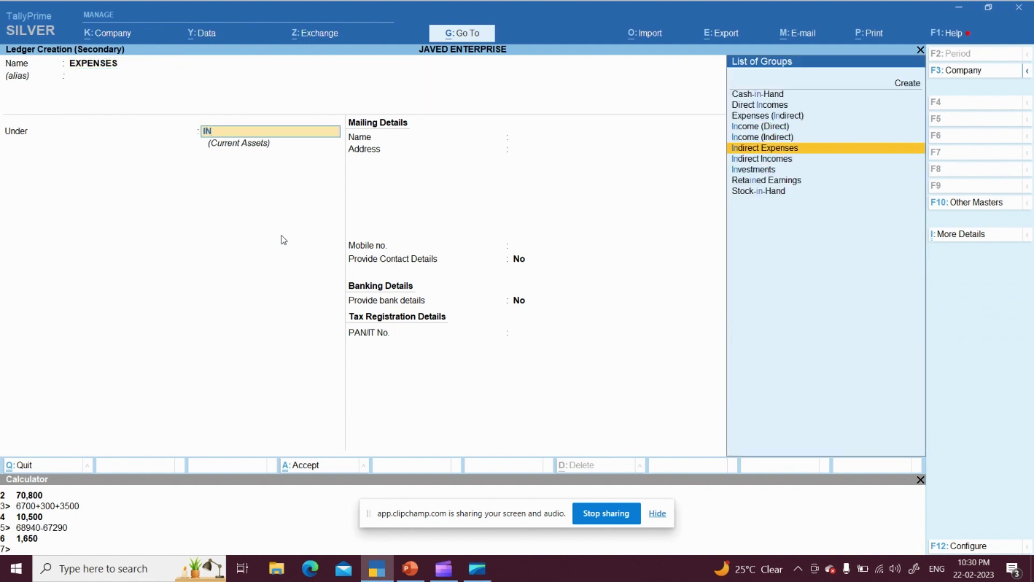
{"action": "key", "text": "Return"}
{"action": "key", "text": "Return"}
{"action": "key", "text": "Return"}
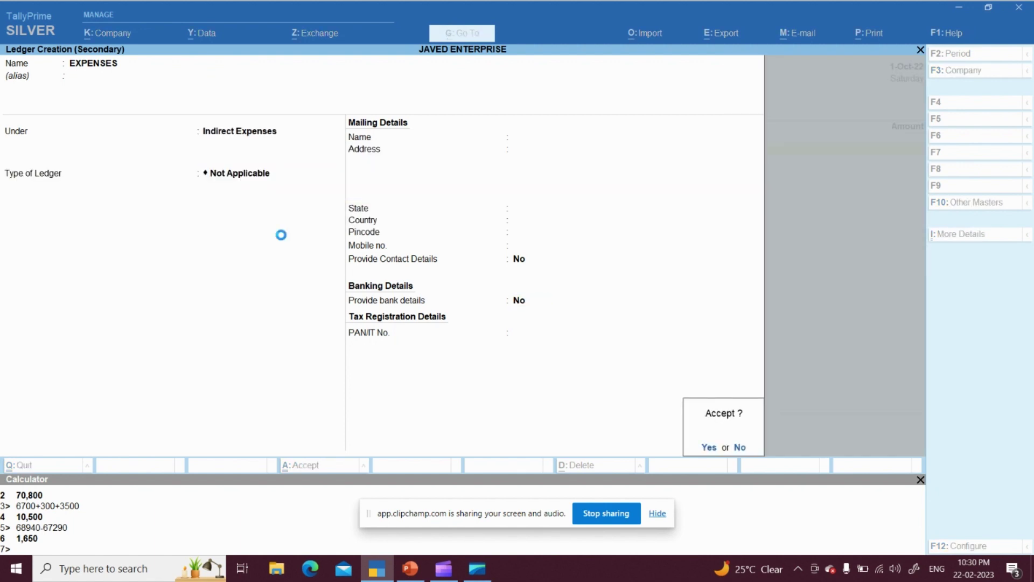
{"action": "key", "text": "Return"}
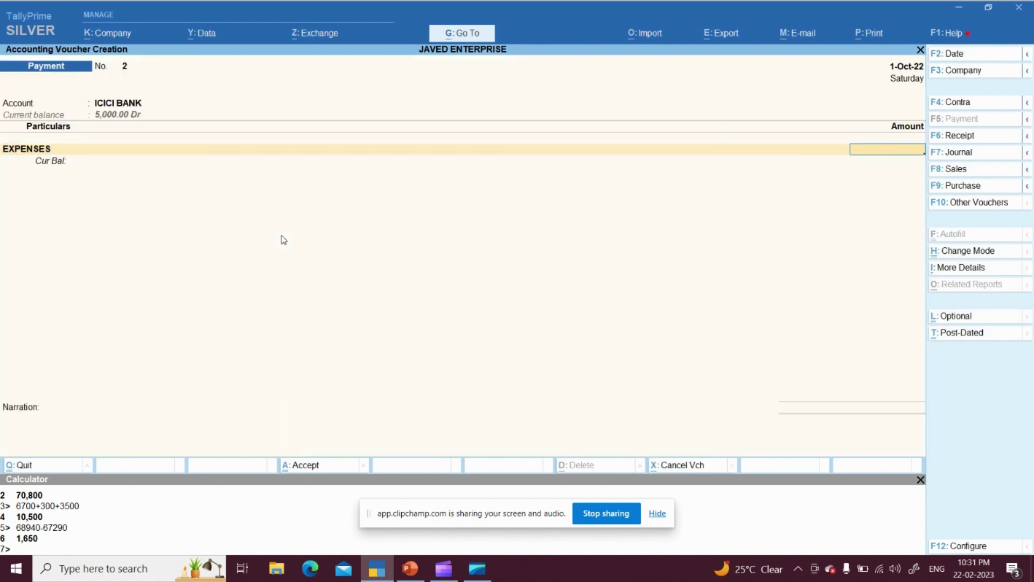
Set the EXPENSES amount to 2,000, allocated as a Cheque dated 1-Oct-22 with cheque range Not Applicable, and save the voucher without a narration.
{"action": "type", "text": "2000"}
{"action": "key", "text": "Return"}
{"action": "key", "text": "Return"}
{"action": "key", "text": "Return"}
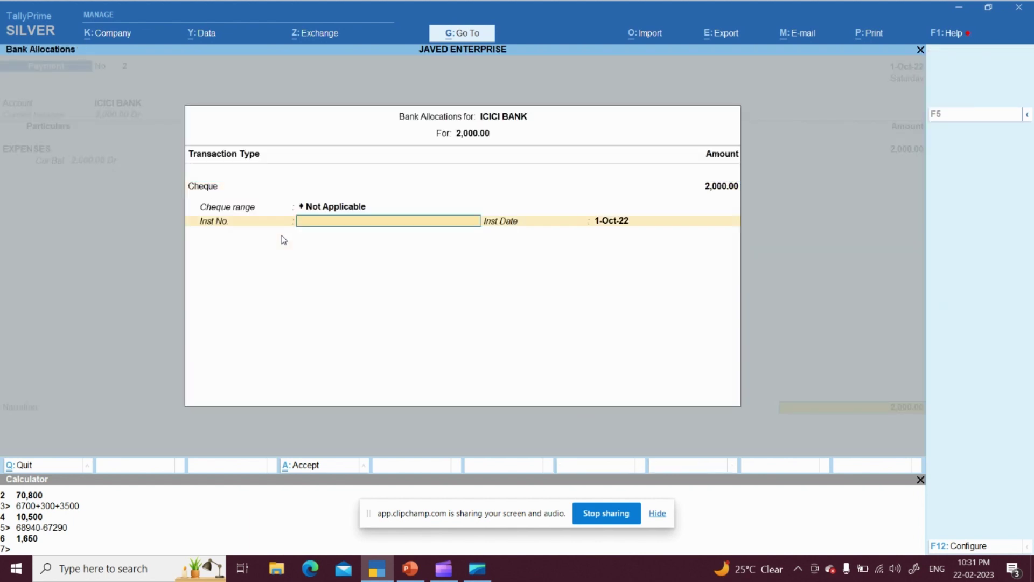
{"action": "key", "text": "Return"}
{"action": "key", "text": "Return"}
{"action": "key", "text": "Return"}
{"action": "key", "text": "Return"}
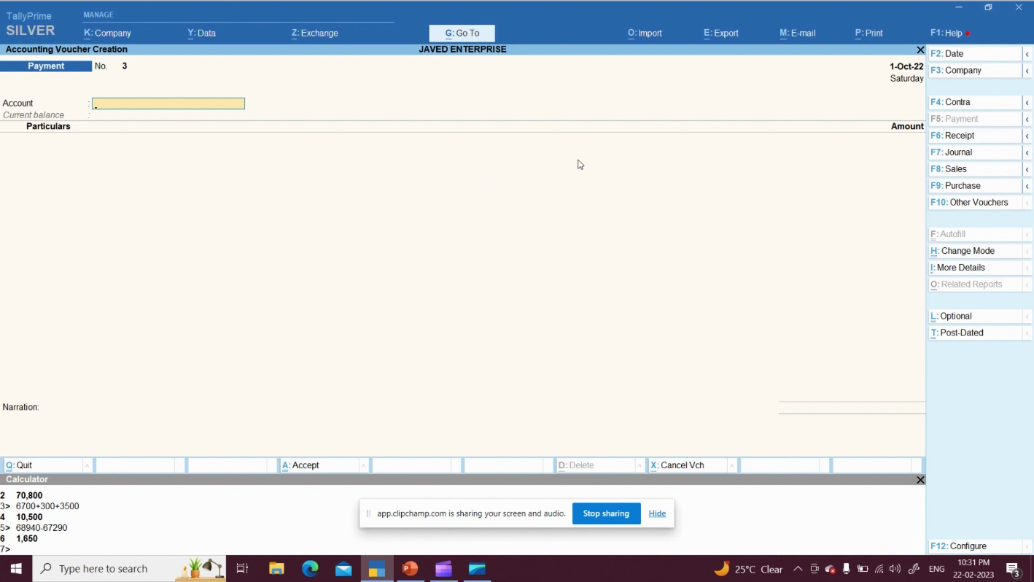
Change the payment voucher mode to Double Entry.
{"action": "left_click", "coordinate": [972, 257]}
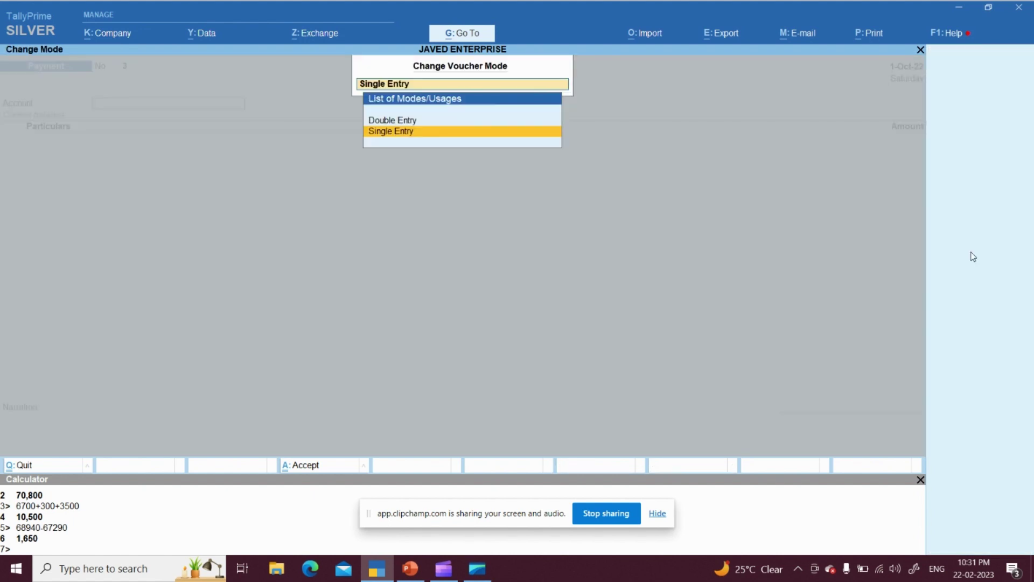
{"action": "key", "text": "Up"}
{"action": "key", "text": "Return"}
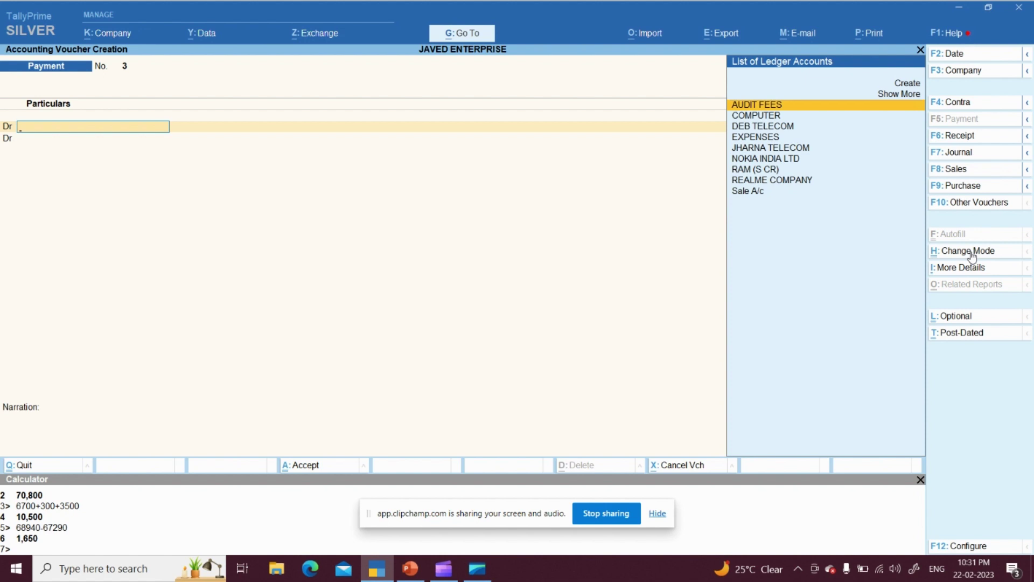
Review the F5:PAYMENT VOUCHER slide in PowerPoint and return to the payment voucher in TallyPrime.
{"action": "key", "text": "alt+Tab"}
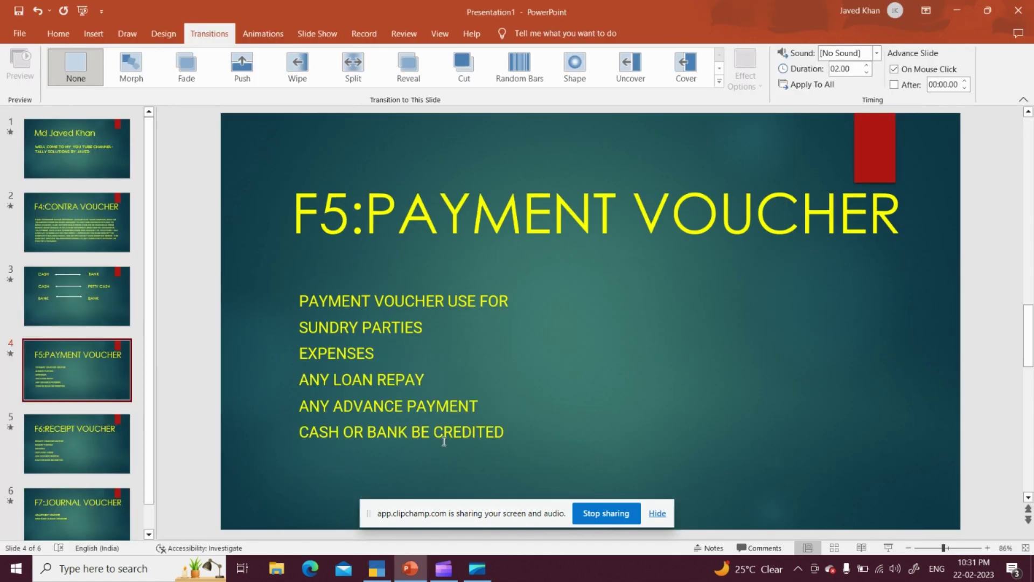
{"action": "key", "text": "alt+Tab"}
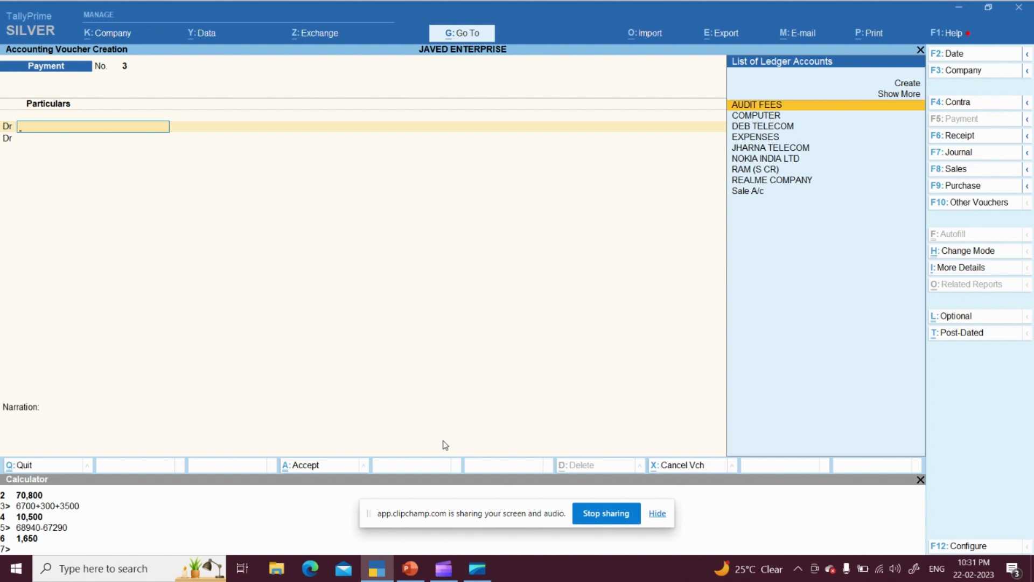
Debit the EXPENSES ledger with 1,500 in the new double-entry payment voucher.
{"action": "key", "text": "Down"}
{"action": "key", "text": "Down"}
{"action": "key", "text": "Down"}
{"action": "key", "text": "Return"}
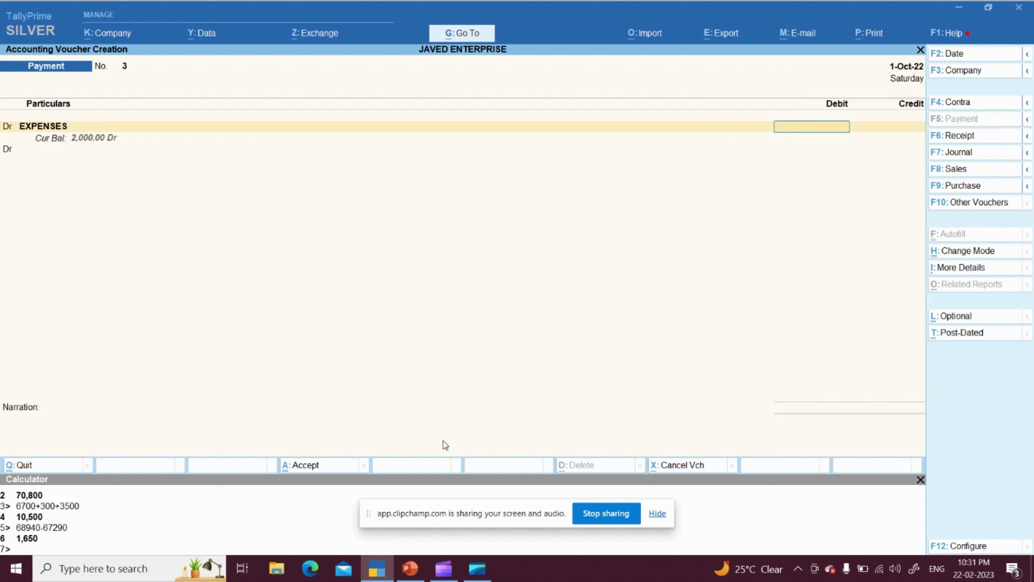
{"action": "type", "text": "1500"}
{"action": "key", "text": "Return"}
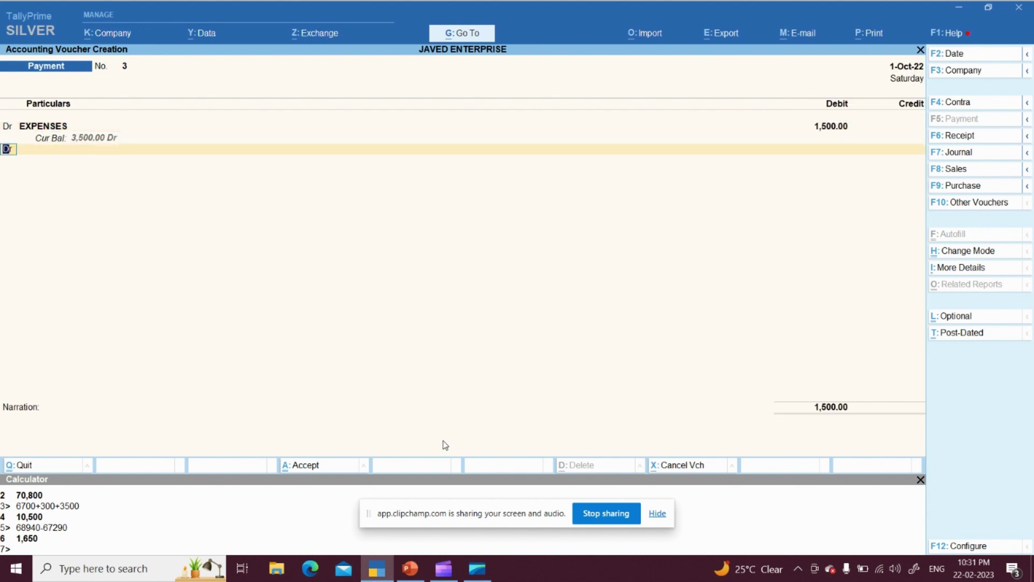
Add a Cr line for SBI BANK A/C with 1,500 and recheck the voucher's debit and credit entries.
{"action": "type", "text": "CR"}
{"action": "key", "text": "Return"}
{"action": "type", "text": "SBI"}
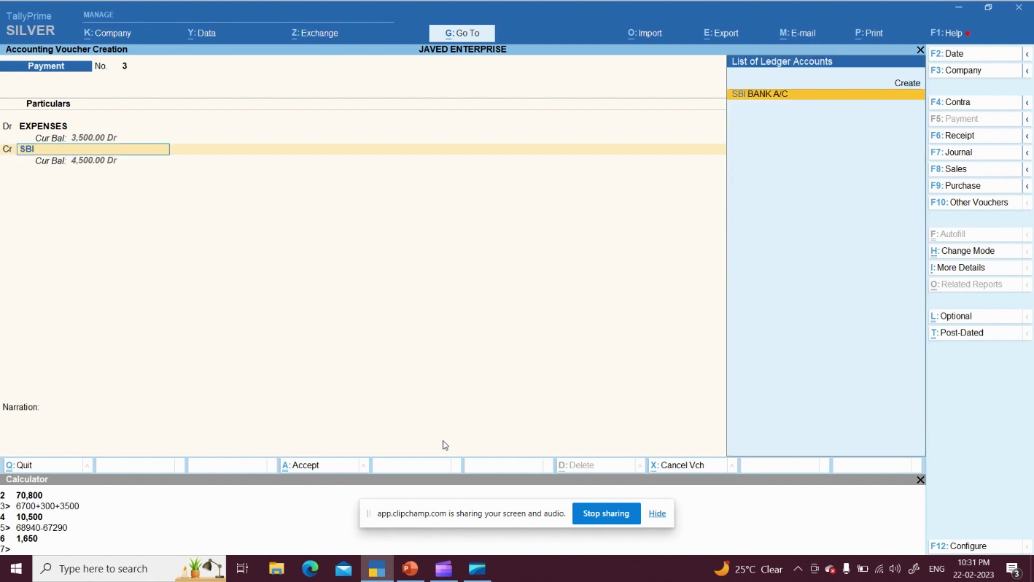
{"action": "key", "text": "Return"}
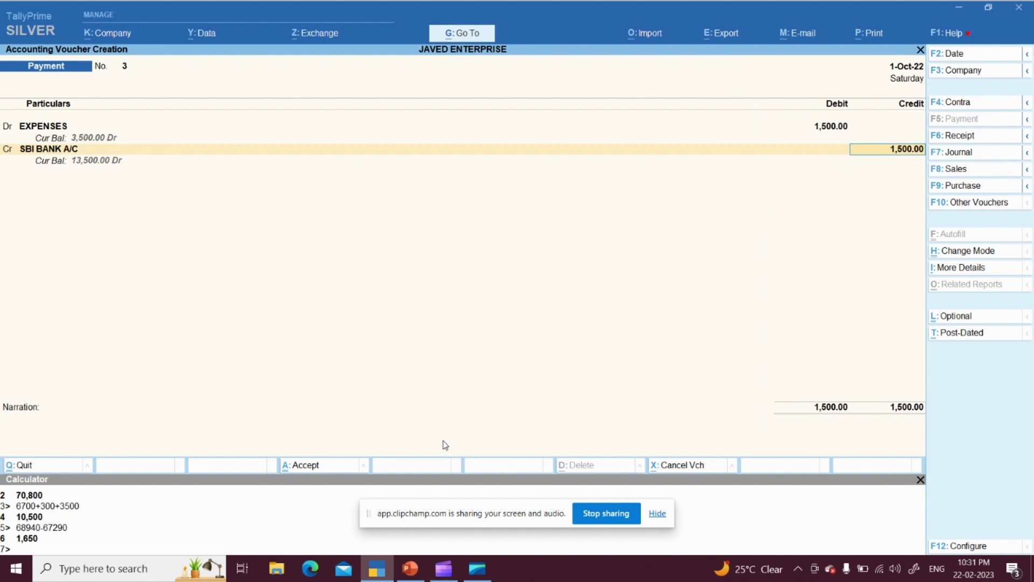
{"action": "key", "text": "Return"}
{"action": "key", "text": "Up"}
{"action": "key", "text": "Up"}
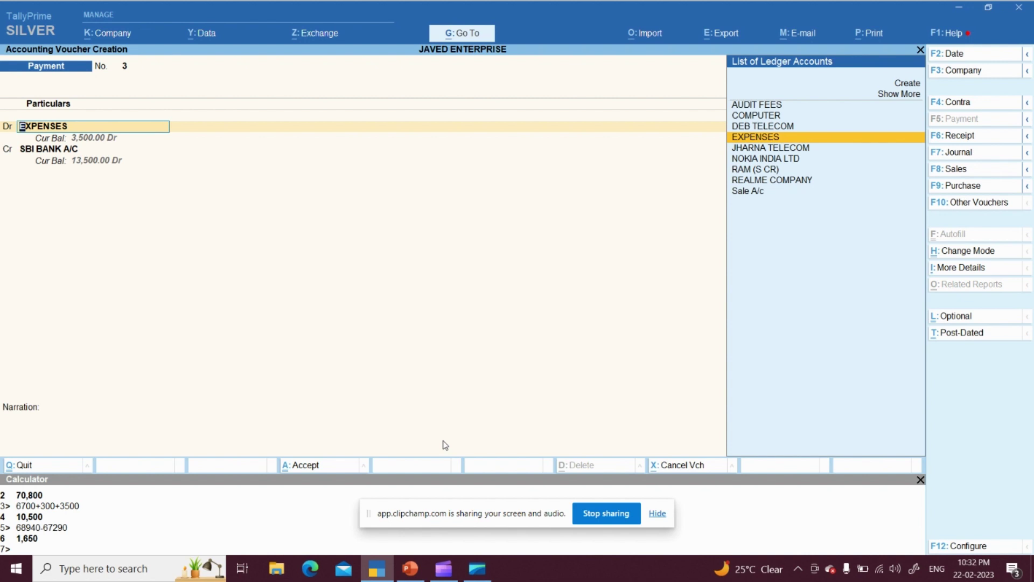
{"action": "key", "text": "Return"}
{"action": "key", "text": "Return"}
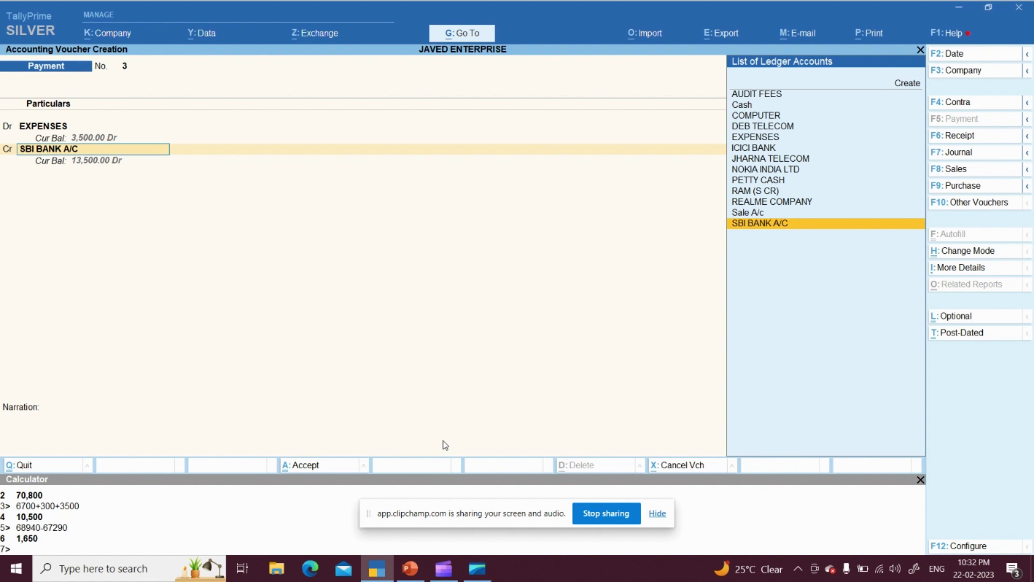
{"action": "key", "text": "Return"}
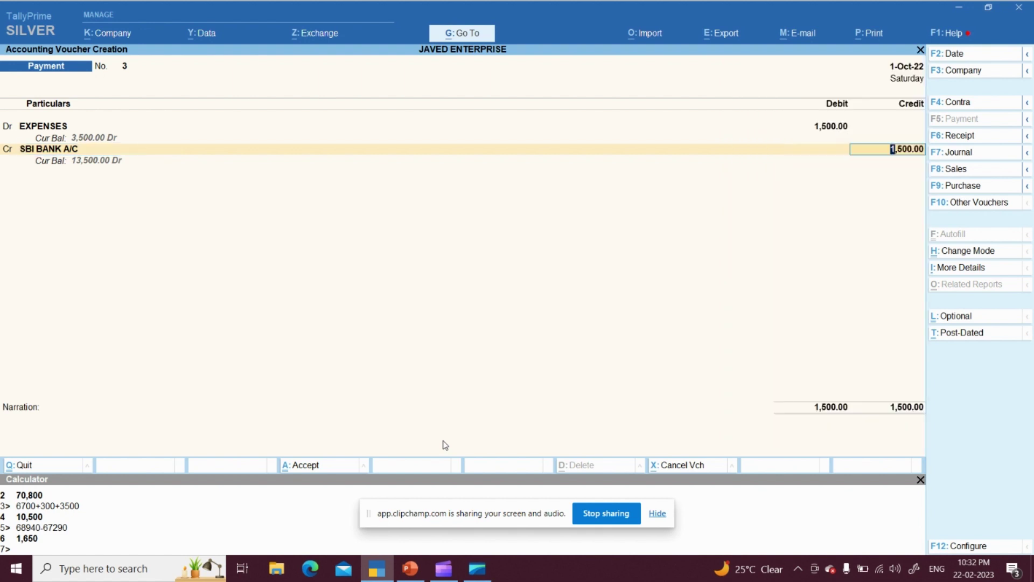
Allocate the 1,500 bank payment as a Cheque dated 1-Oct-22 with cheque range Not Applicable, and save the voucher without a narration.
{"action": "key", "text": "Return"}
{"action": "key", "text": "Return"}
{"action": "key", "text": "Return"}
{"action": "key", "text": "Return"}
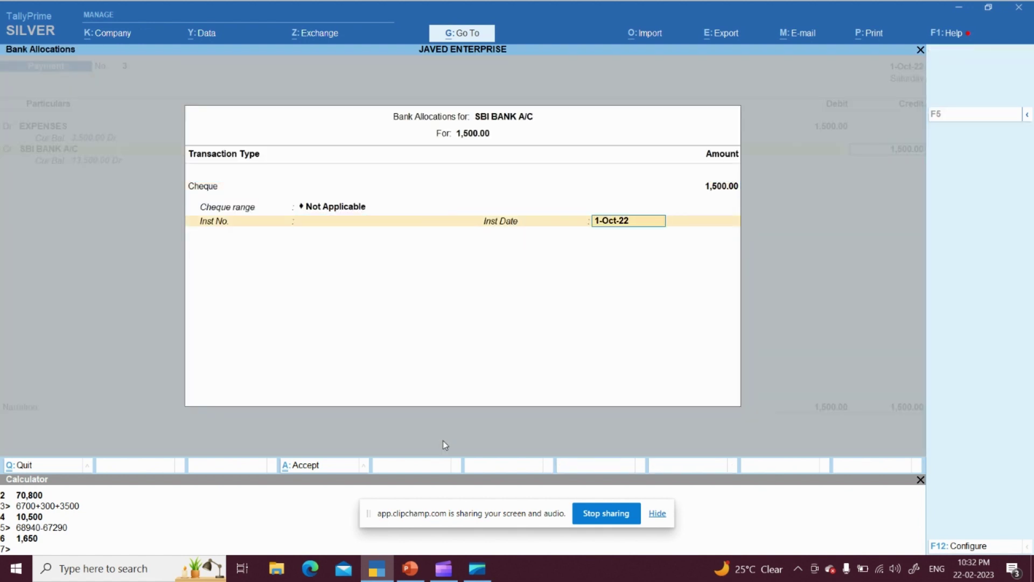
{"action": "key", "text": "Return"}
{"action": "key", "text": "Return"}
{"action": "key", "text": "Return"}
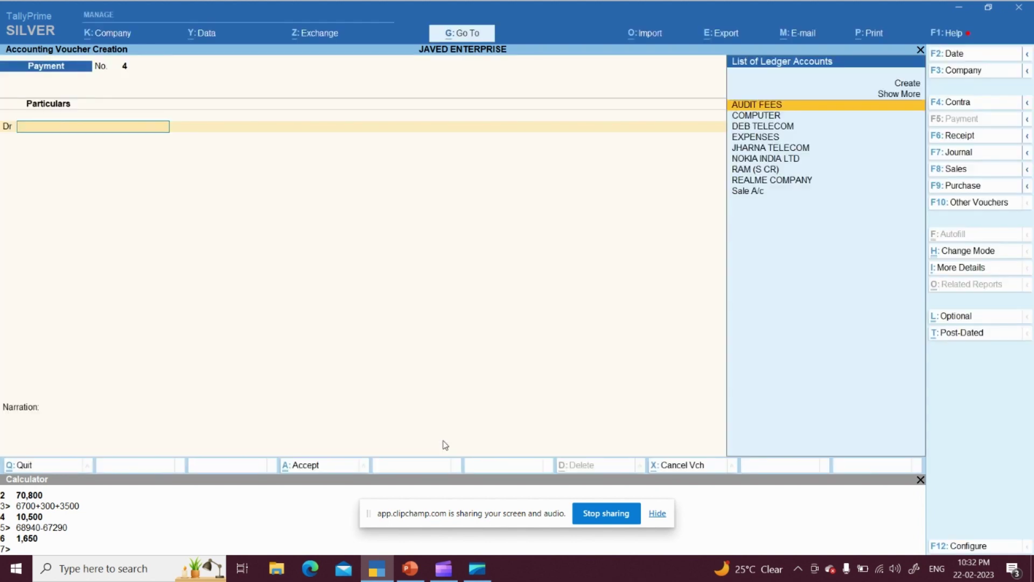
Review the F5:PAYMENT VOUCHER and F6:RECEIPT VOUCHER slides in PowerPoint and return to voucher creation in TallyPrime.
{"action": "key", "text": "alt+Tab"}
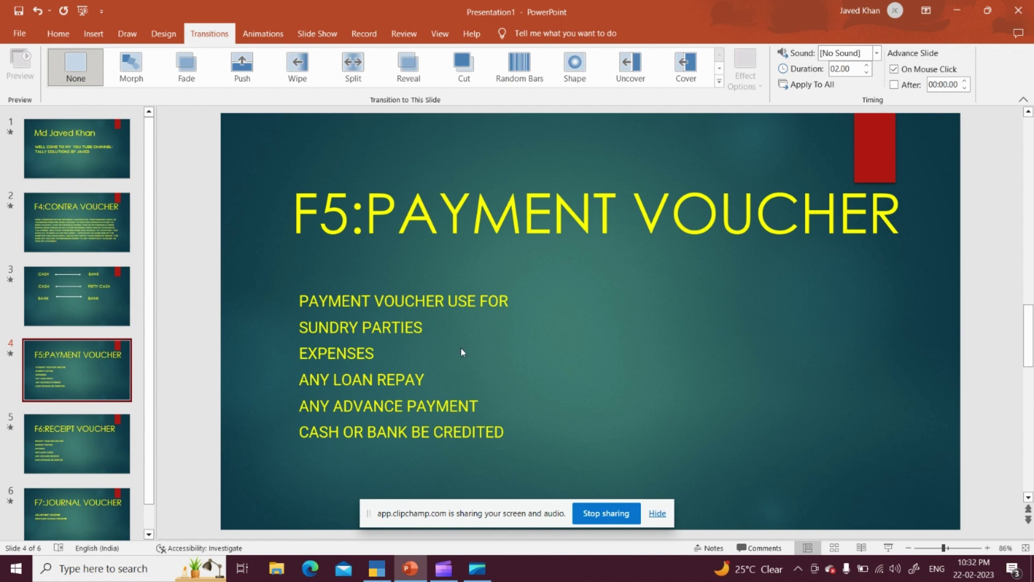
{"action": "key", "text": "alt+Tab"}
{"action": "key", "text": "alt+Tab"}
{"action": "key", "text": "Tab"}
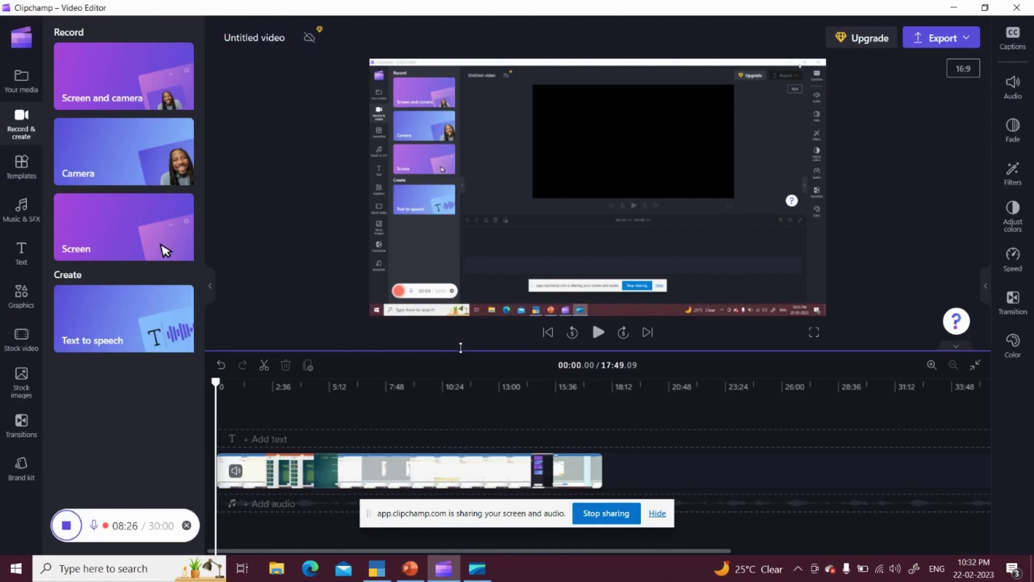
{"action": "key", "text": "alt+Tab"}
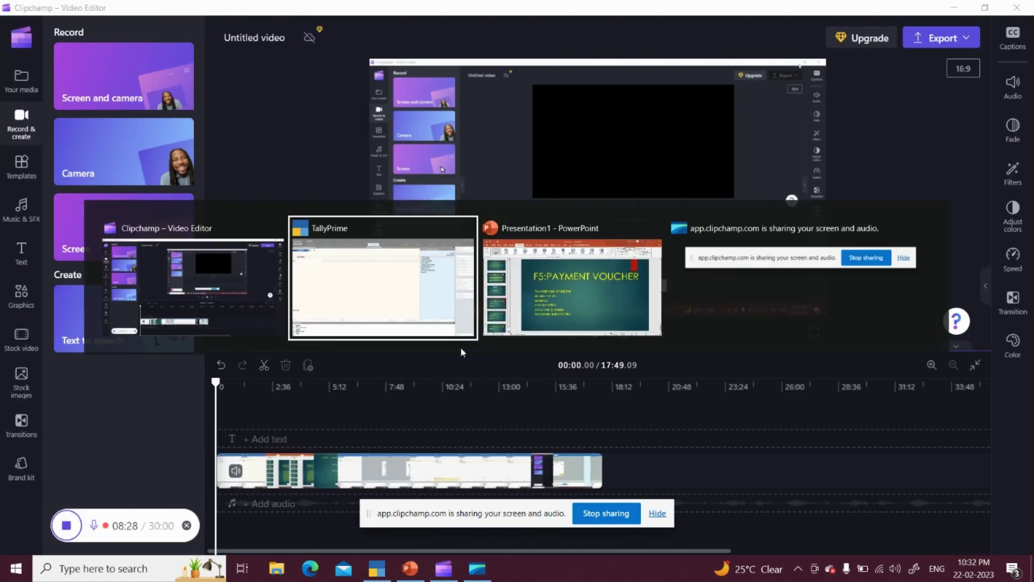
{"action": "key", "text": "Tab"}
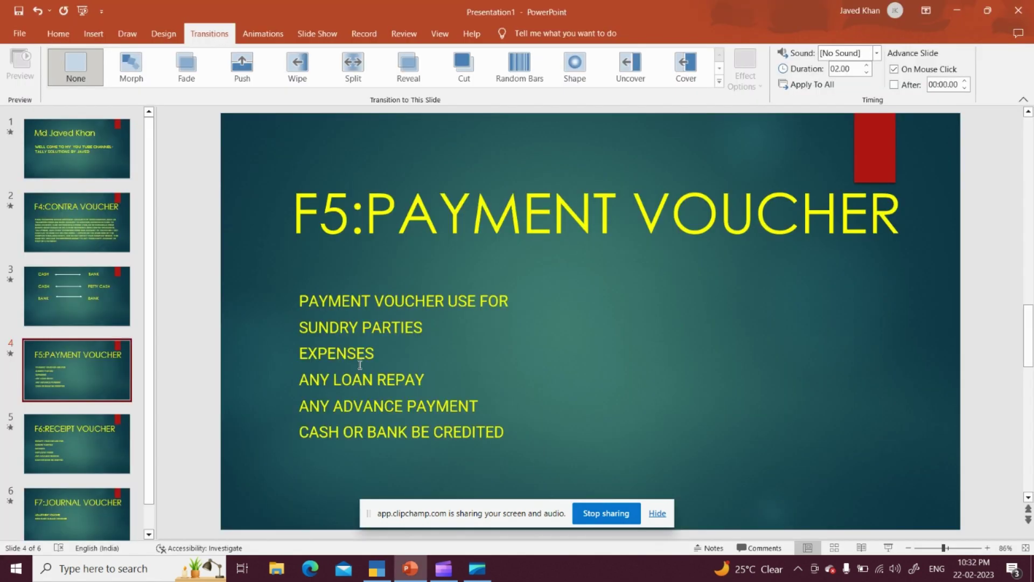
{"action": "left_click", "coordinate": [81, 440]}
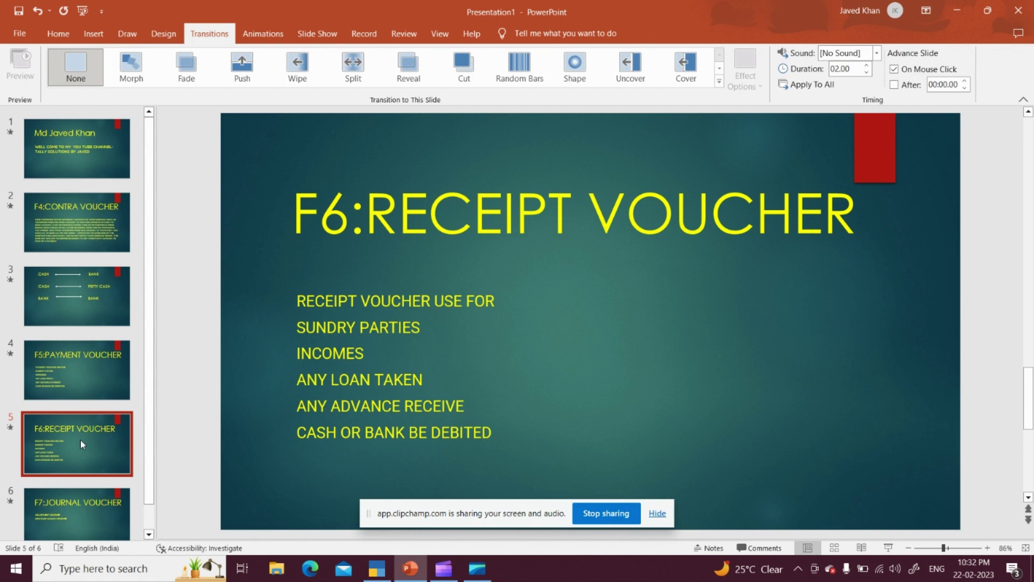
{"action": "key", "text": "alt+Tab"}
{"action": "key", "text": "Tab"}
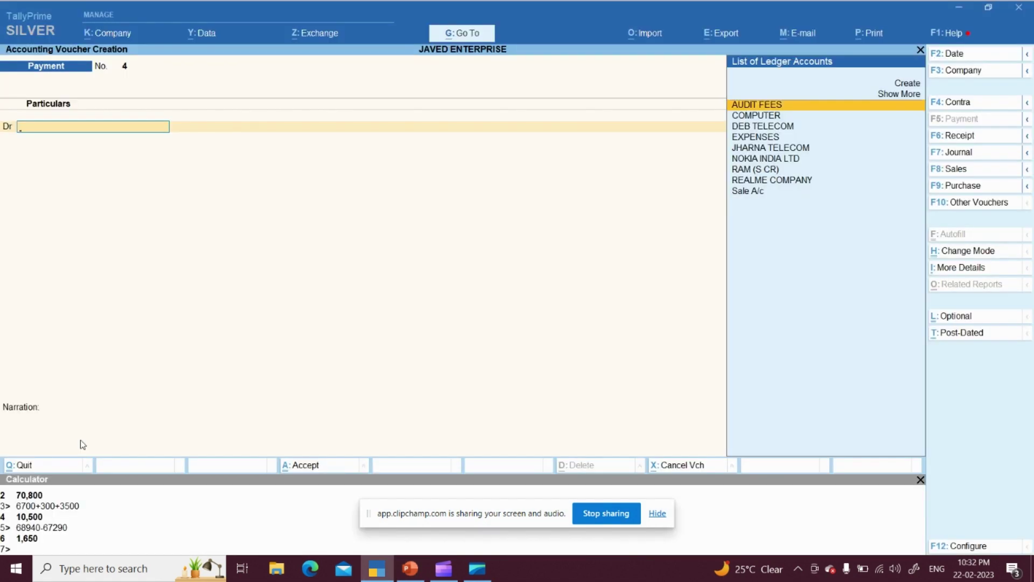
Switch to a Receipt voucher and change its mode to Single Entry.
{"action": "left_click", "coordinate": [944, 141]}
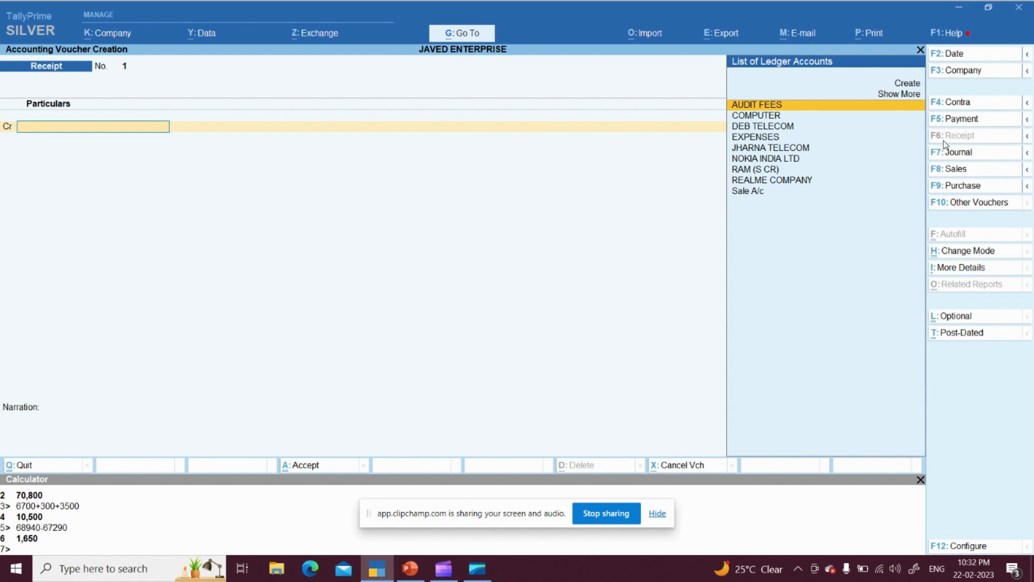
{"action": "left_click", "coordinate": [975, 258]}
{"action": "key", "text": "Down"}
{"action": "key", "text": "Return"}
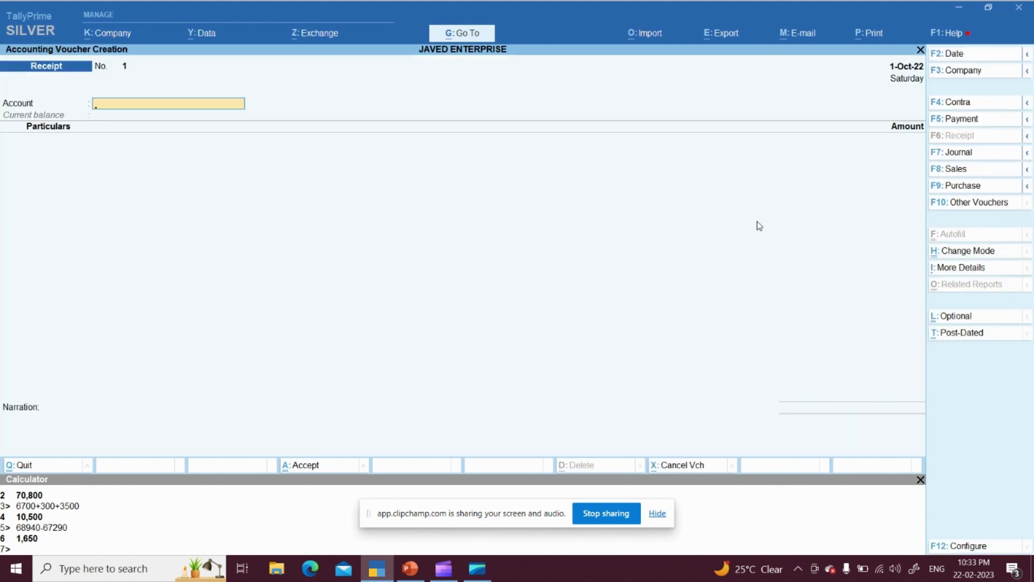
Check the F6:RECEIPT VOUCHER slide in PowerPoint, then set the receipt voucher's account to Cash in TallyPrime.
{"action": "key", "text": "alt+Tab"}
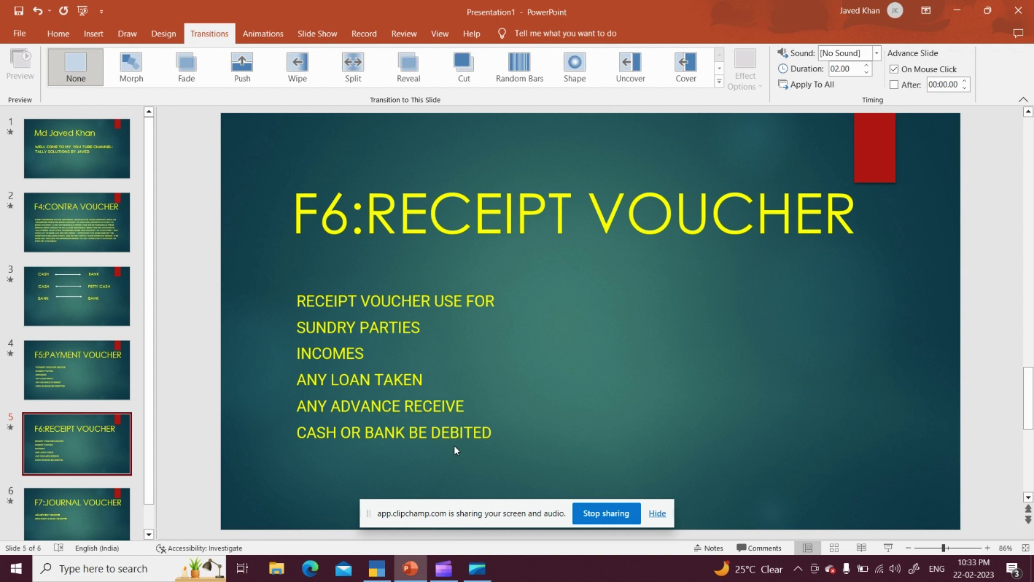
{"action": "key", "text": "alt+Tab"}
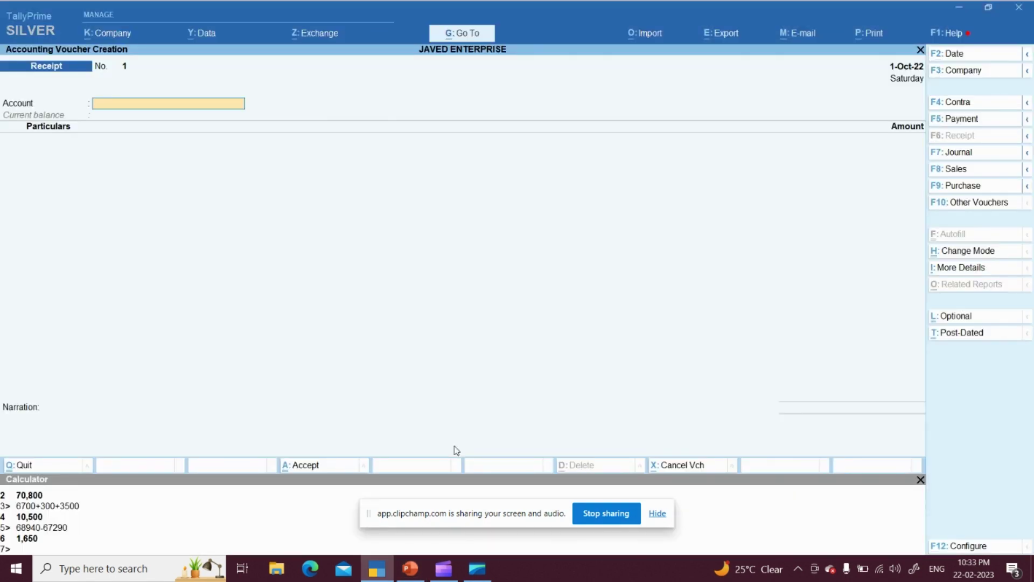
{"action": "type", "text": "cash"}
{"action": "key", "text": "Return"}
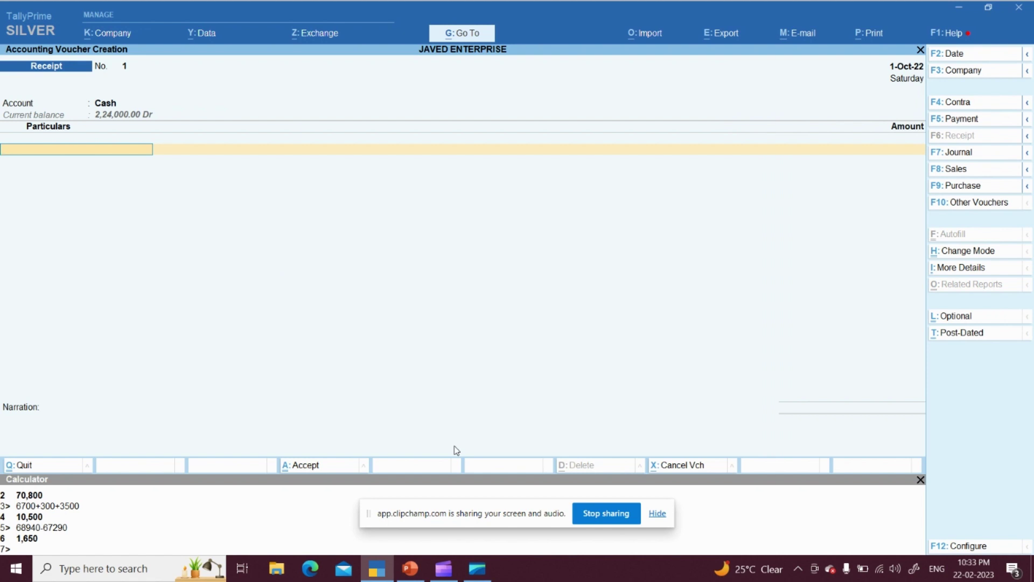
Create a ledger from the particulars line with the debtor's name plus (S DR), under Sundry Debtors, keeping its other defaults.
{"action": "key", "text": "alt+c"}
{"action": "type", "text": "S"}
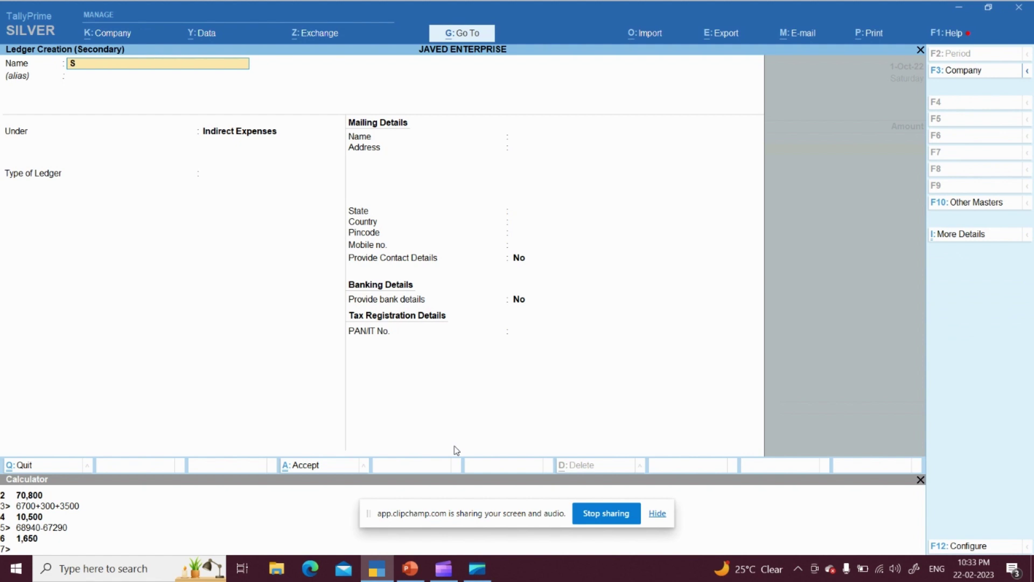
{"action": "type", "text": "HYAM (S DR"}
{"action": "key", "text": "Return"}
{"action": "key", "text": "Return"}
{"action": "type", "text": "S"}
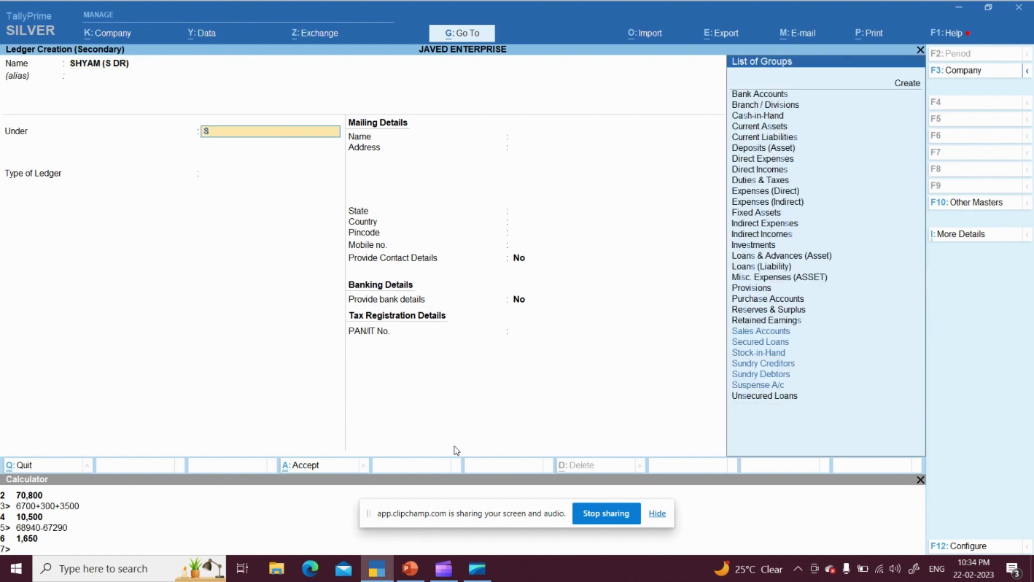
{"action": "type", "text": "und"}
{"action": "key", "text": "Down"}
{"action": "key", "text": "Return"}
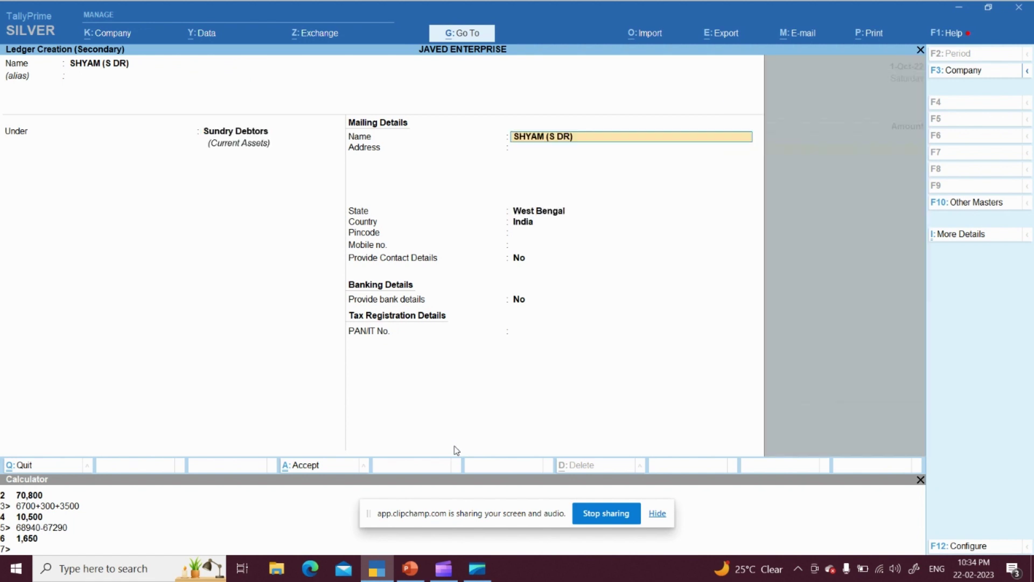
{"action": "key", "text": "ctrl"}
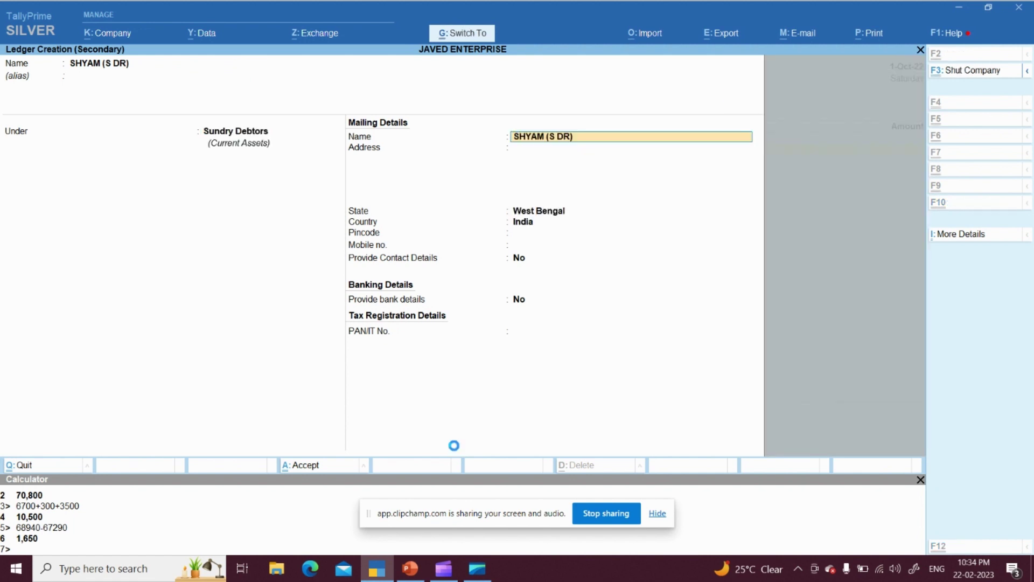
{"action": "key", "text": "ctrl+a"}
{"action": "key", "text": "BackSpace"}
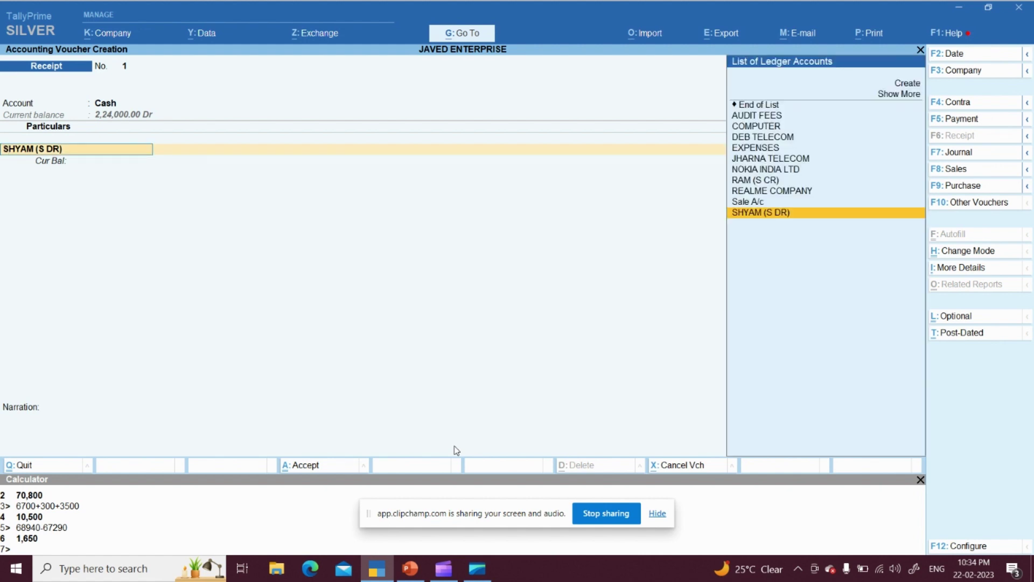
Enter 5,000 for the new debtor ledger and save the cash receipt voucher without a narration.
{"action": "key", "text": "Return"}
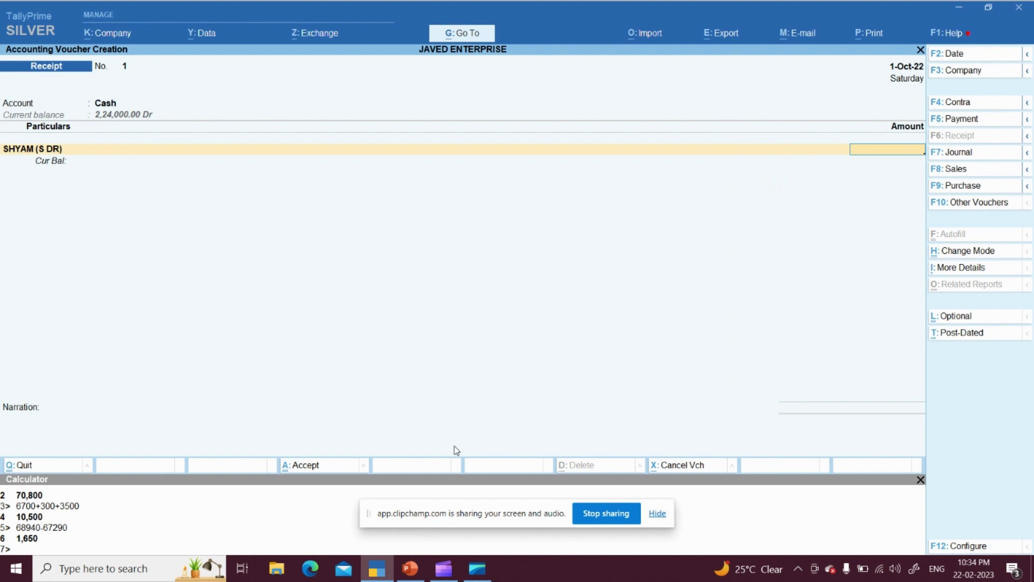
{"action": "type", "text": "5000"}
{"action": "key", "text": "Return"}
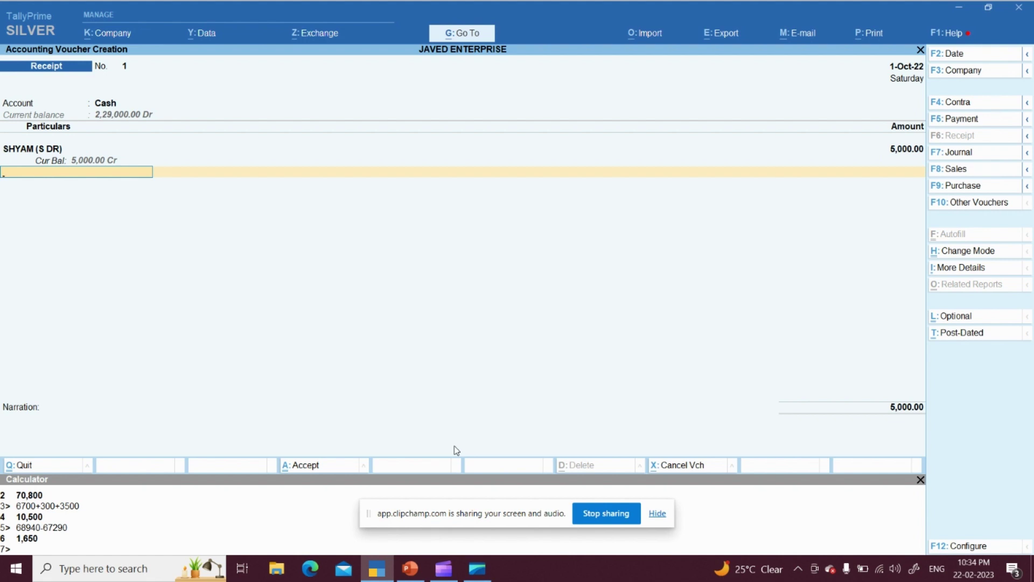
{"action": "key", "text": "alt+Tab"}
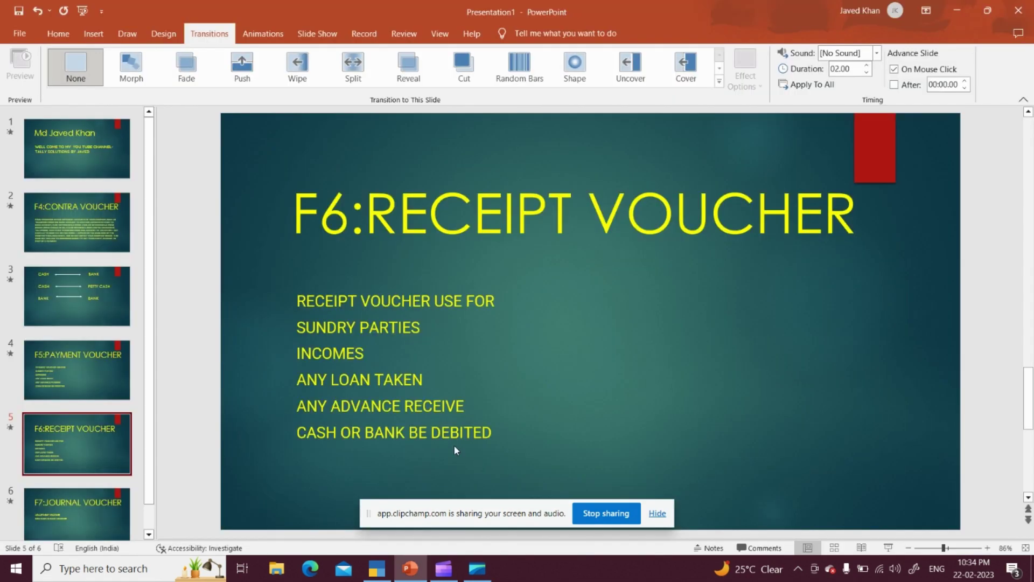
{"action": "key", "text": "alt+Tab"}
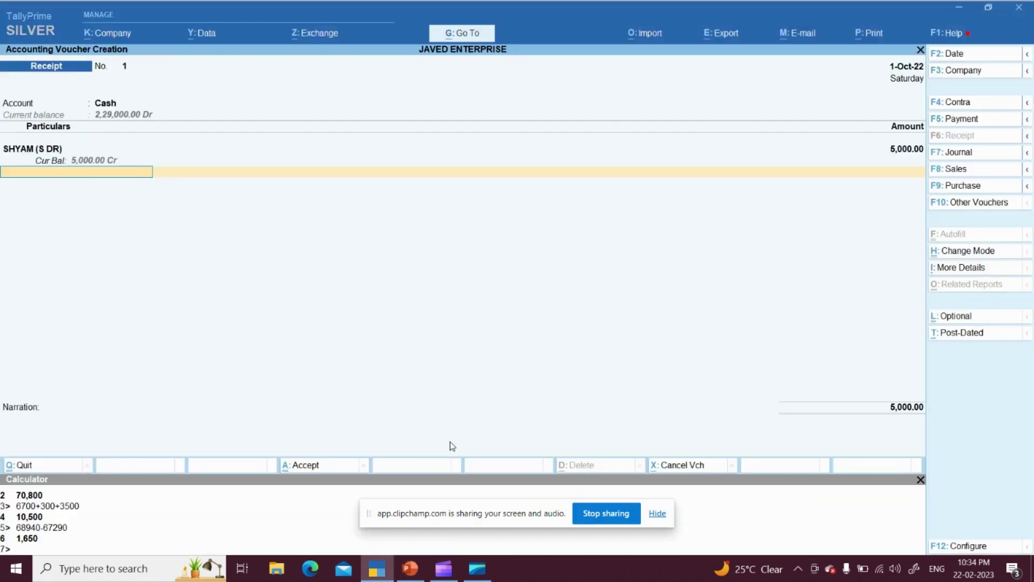
{"action": "key", "text": "Return"}
{"action": "key", "text": "Return"}
{"action": "key", "text": "Return"}
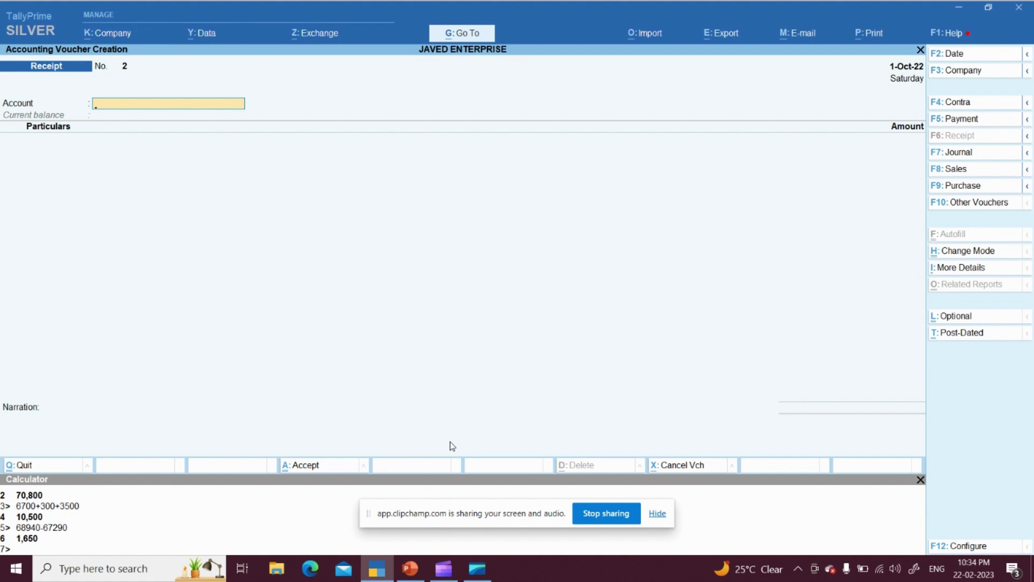
Start a second receipt voucher into SBI BANK A/C with 5,000 received from the same sundry debtor.
{"action": "type", "text": "SBI"}
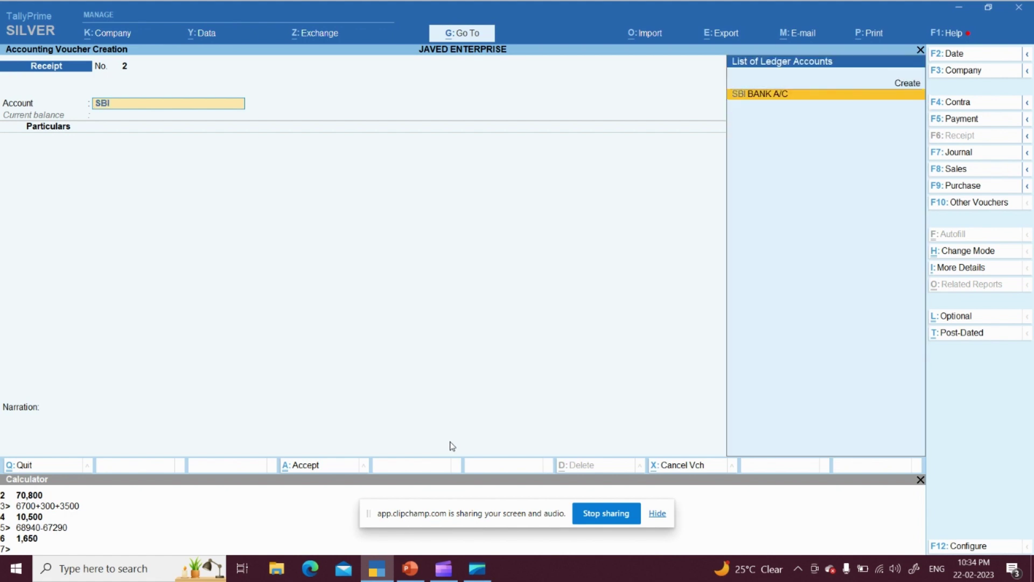
{"action": "key", "text": "Return"}
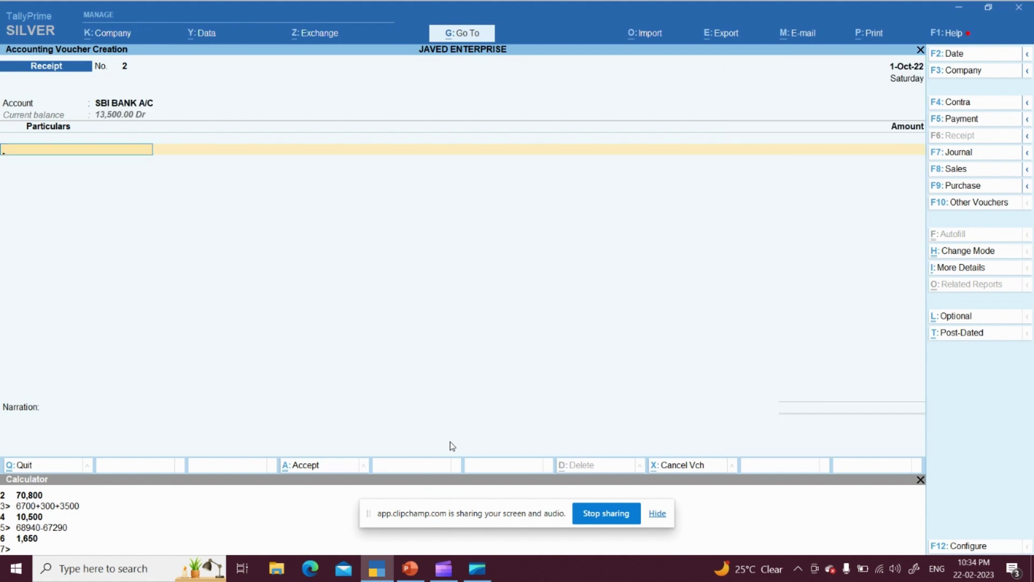
{"action": "type", "text": "SHYAM"}
{"action": "key", "text": "Return"}
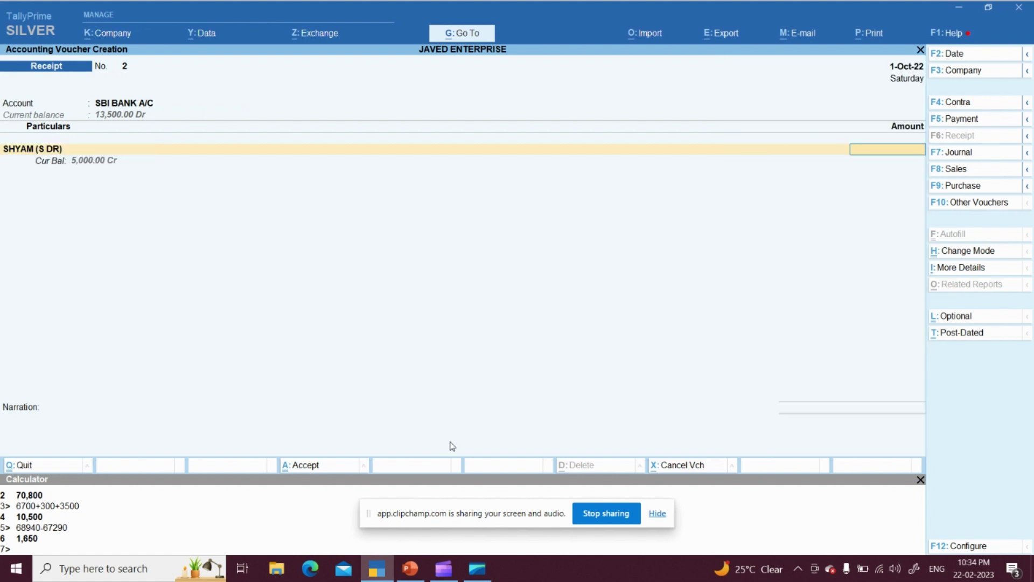
{"action": "type", "text": "5000"}
{"action": "key", "text": "Return"}
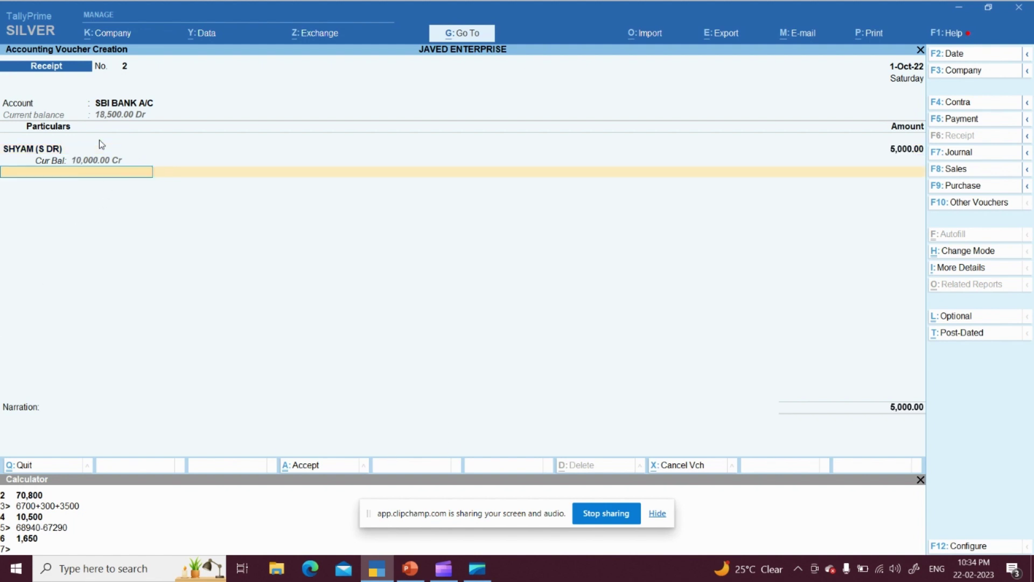
Keep the default Cheque/DD bank allocation for the 5,000 SBI BANK A/C receipt and save the voucher without a narration.
{"action": "key", "text": "Return"}
{"action": "key", "text": "Return"}
{"action": "key", "text": "Return"}
{"action": "key", "text": "Return"}
{"action": "key", "text": "Return"}
{"action": "key", "text": "Return"}
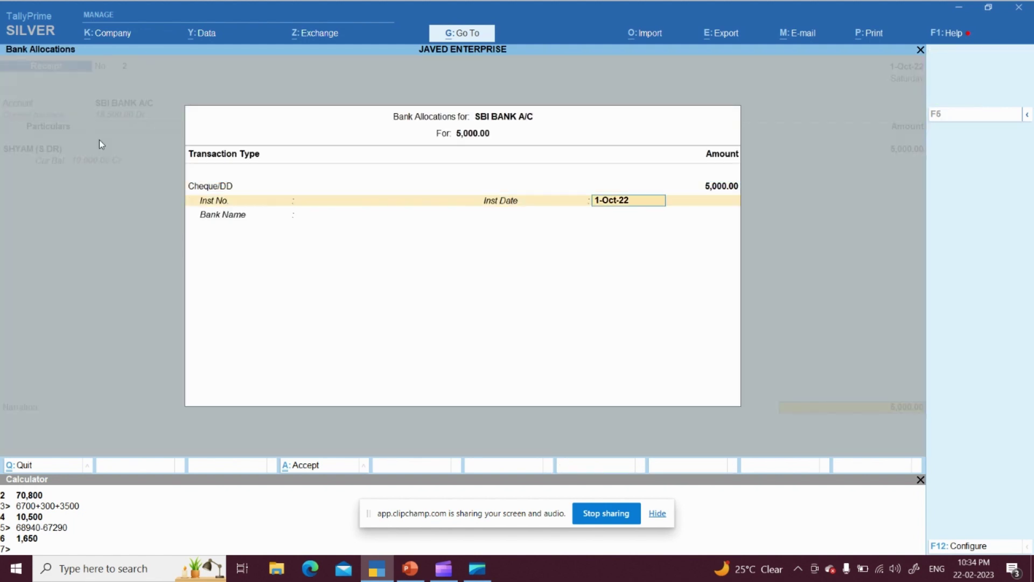
{"action": "key", "text": "Return"}
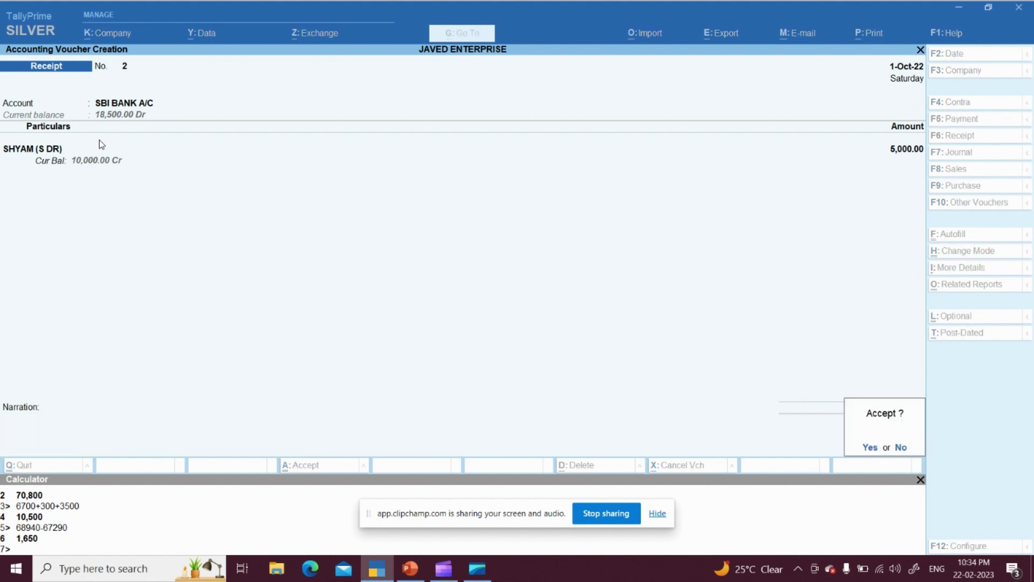
{"action": "key", "text": "Return"}
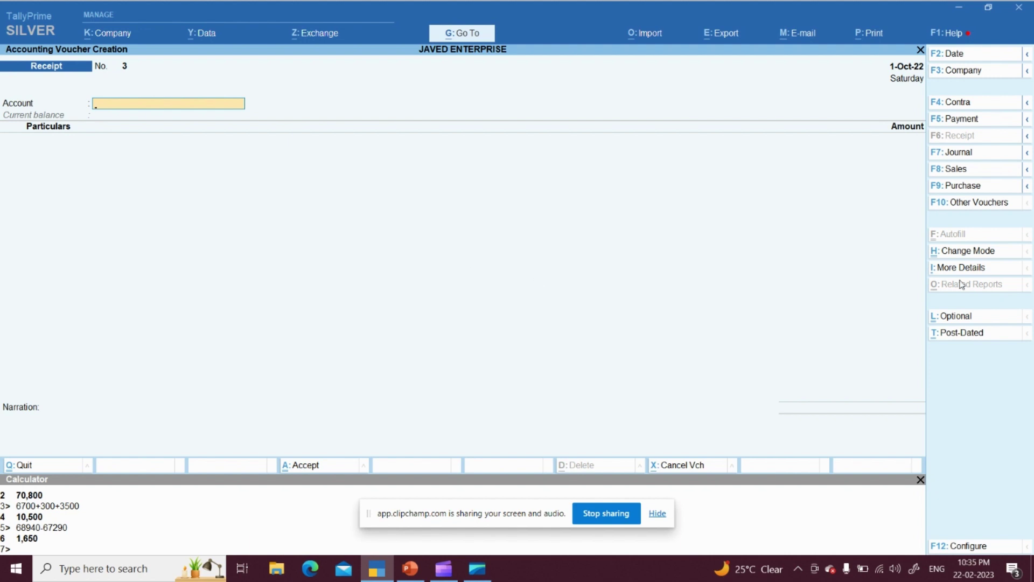
Switch the new receipt voucher from single entry to Double Entry mode.
{"action": "left_click", "coordinate": [974, 252]}
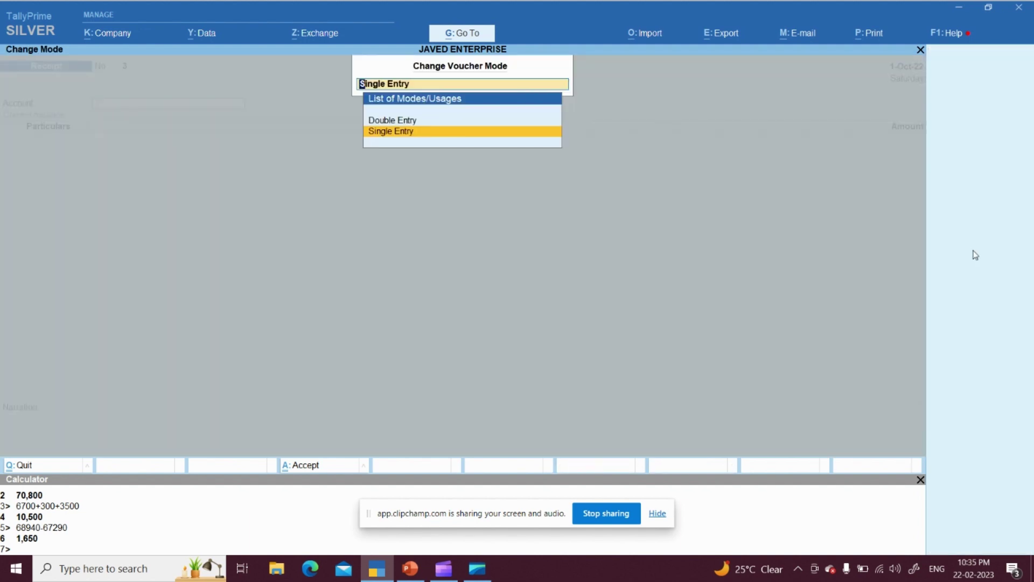
{"action": "key", "text": "Up"}
{"action": "key", "text": "Return"}
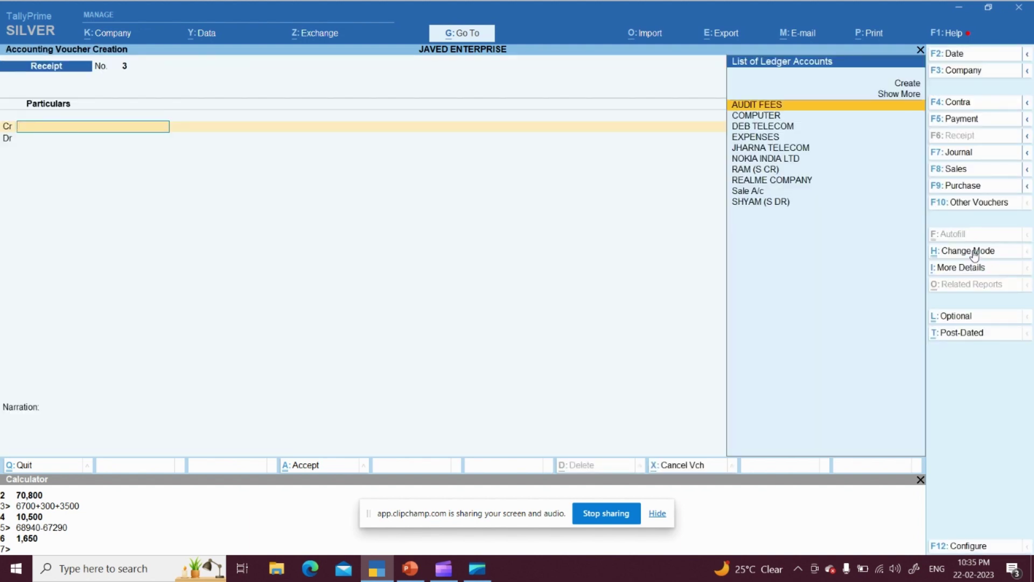
Credit the sundry debtor's ledger marked (S DR) with 3,000 in the double entry receipt voucher.
{"action": "key", "text": "Down"}
{"action": "key", "text": "Down"}
{"action": "key", "text": "Down"}
{"action": "key", "text": "Down"}
{"action": "key", "text": "Down"}
{"action": "key", "text": "Down"}
{"action": "key", "text": "Down"}
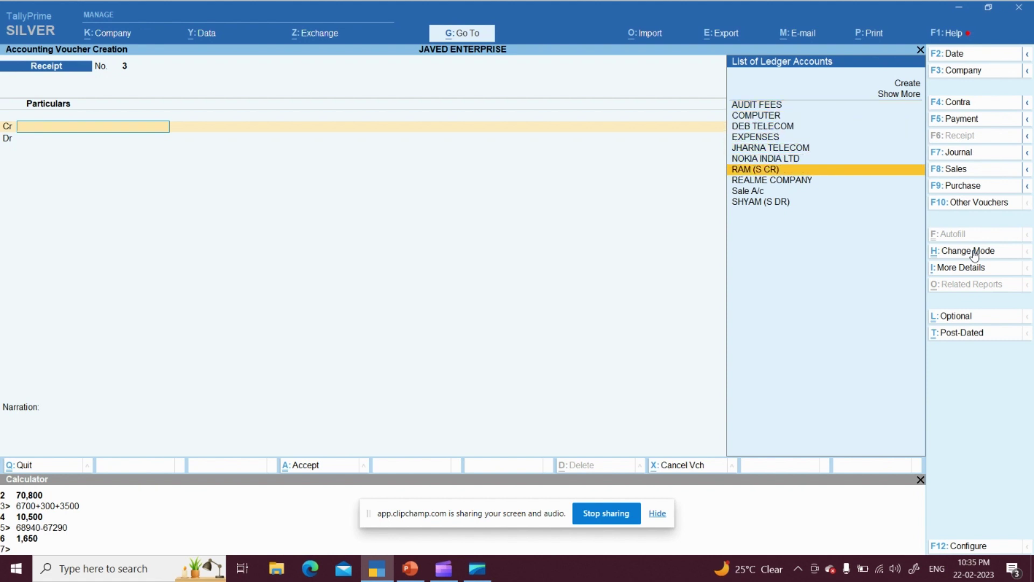
{"action": "key", "text": "Down"}
{"action": "key", "text": "Down"}
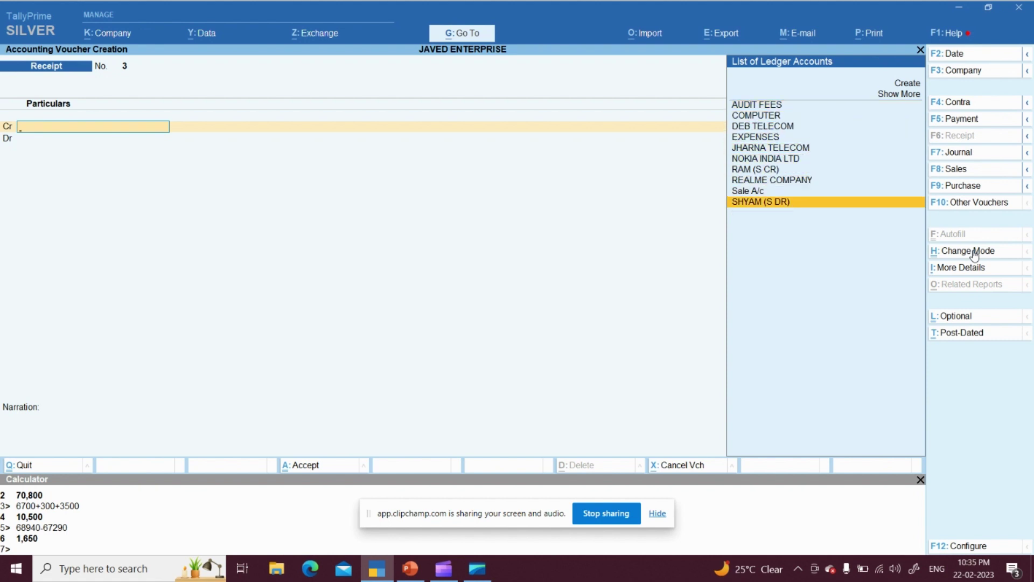
{"action": "key", "text": "Return"}
{"action": "type", "text": "3000"}
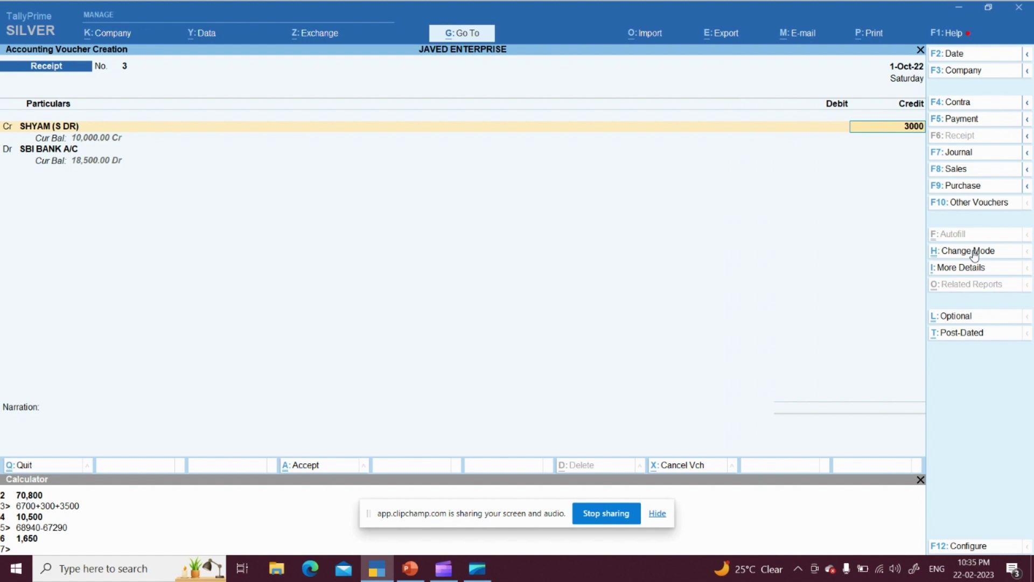
{"action": "key", "text": "Return"}
Debit ICICI BANK with 3,000, keep the default bank allocation and save the receipt voucher without a narration.
{"action": "key", "text": "Return"}
{"action": "type", "text": "ICI"}
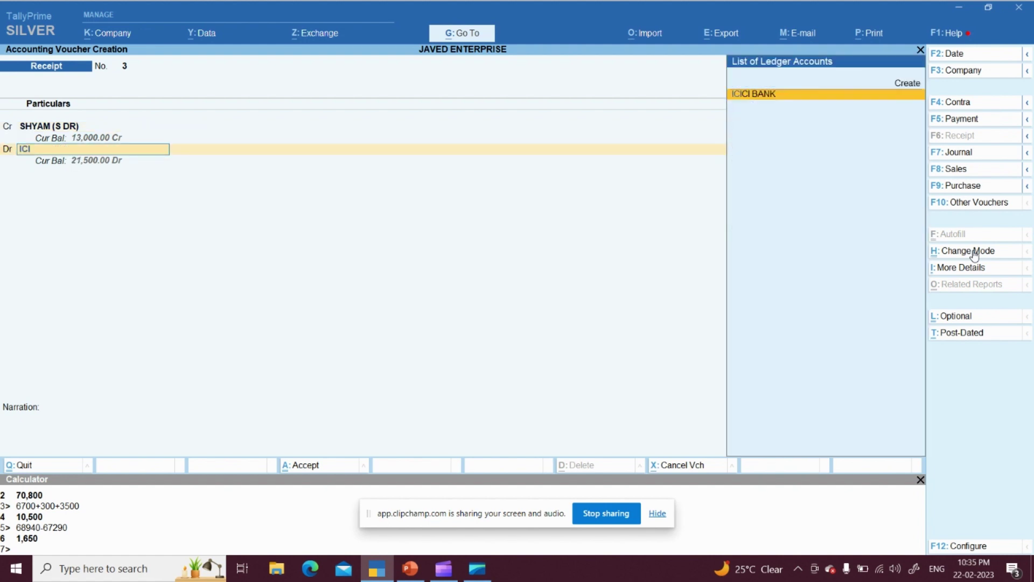
{"action": "key", "text": "Return"}
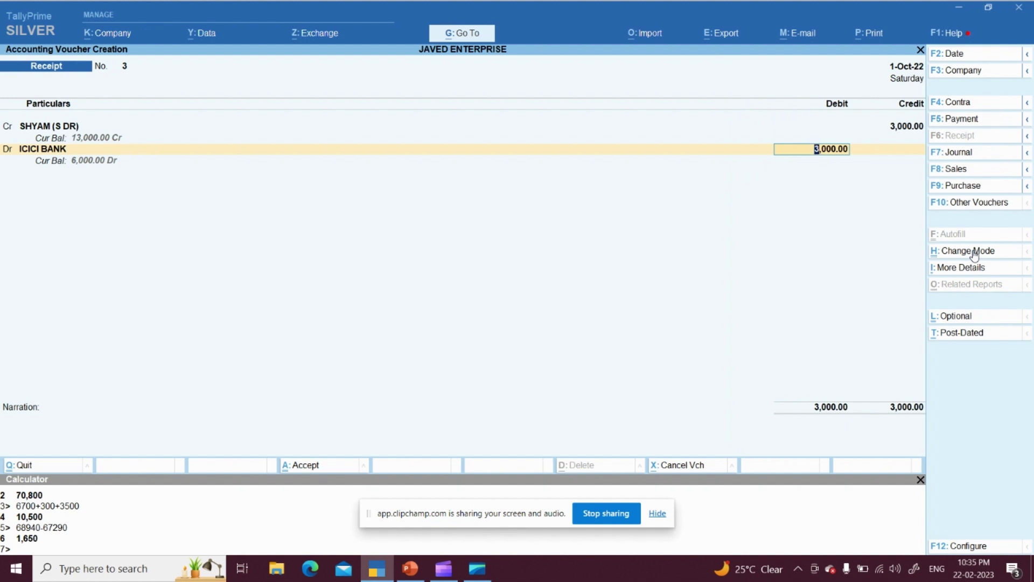
{"action": "key", "text": "Return"}
{"action": "key", "text": "Return"}
{"action": "key", "text": "Return"}
{"action": "key", "text": "Return"}
{"action": "key", "text": "Return"}
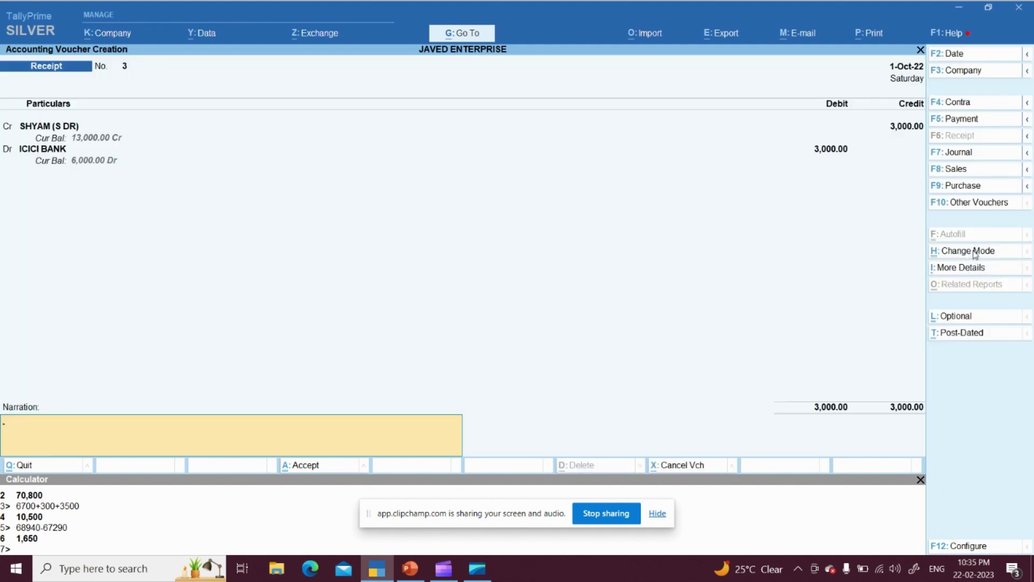
{"action": "key", "text": "Return"}
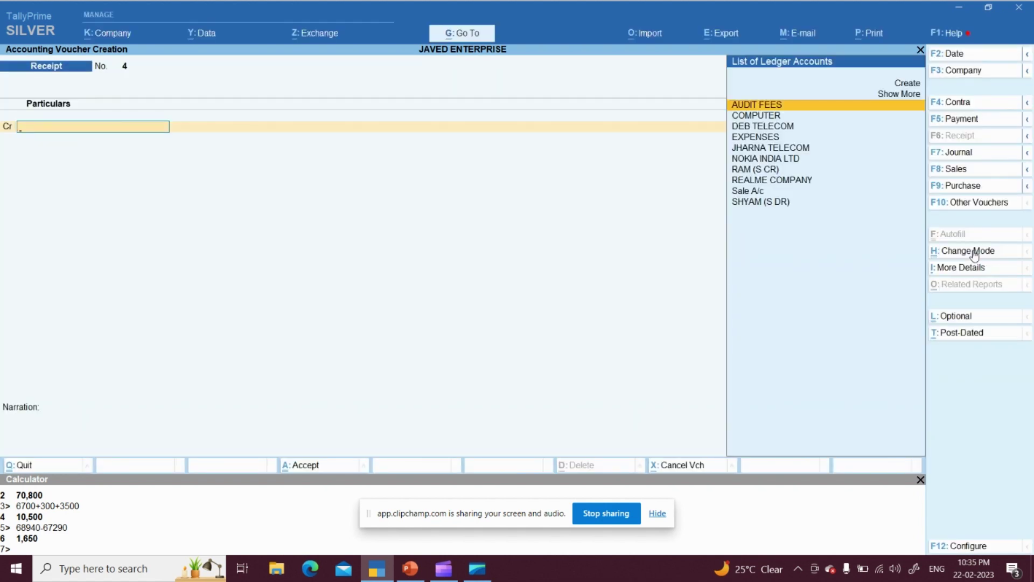
Switch to PowerPoint and review the F5:PAYMENT VOUCHER slide, then return to the F6:RECEIPT VOUCHER slide.
{"action": "key", "text": "alt+Tab"}
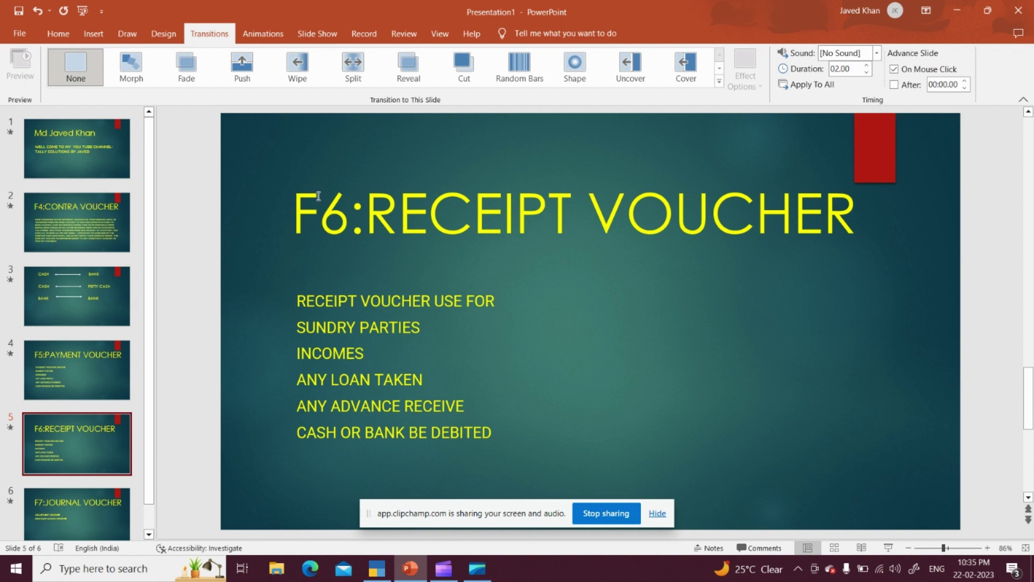
{"action": "left_click", "coordinate": [51, 367]}
{"action": "left_click", "coordinate": [218, 422]}
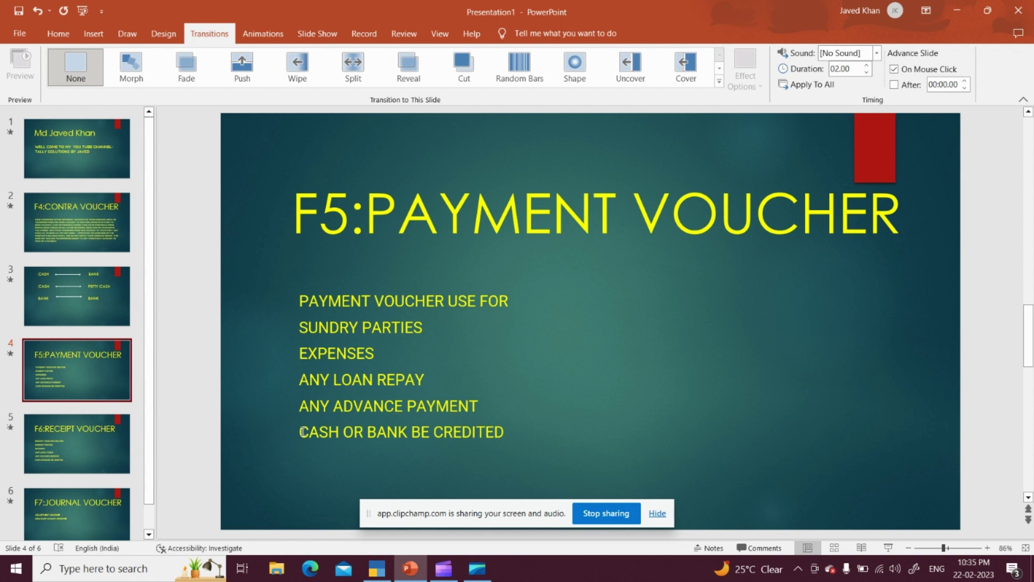
{"action": "left_click", "coordinate": [94, 462]}
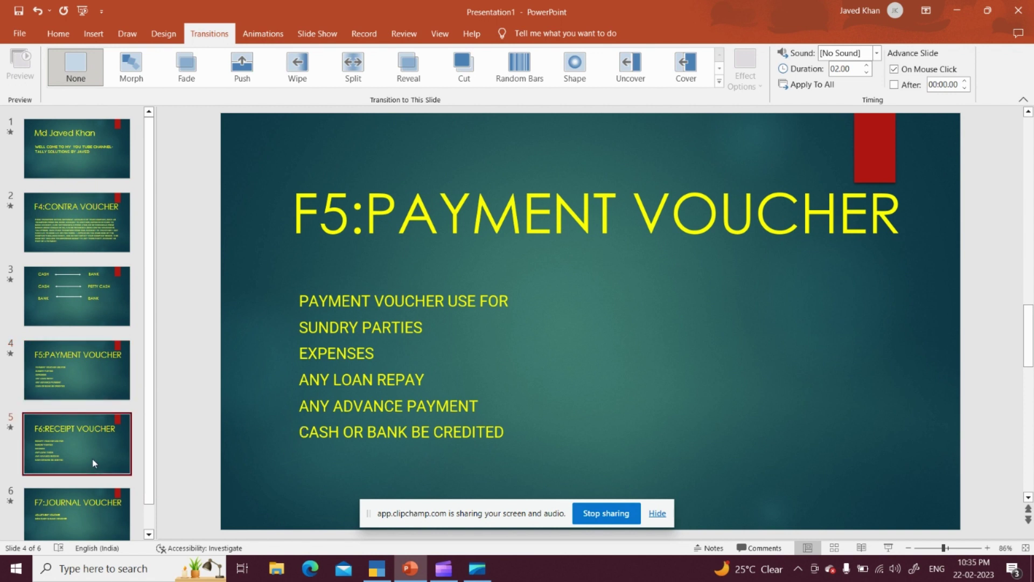
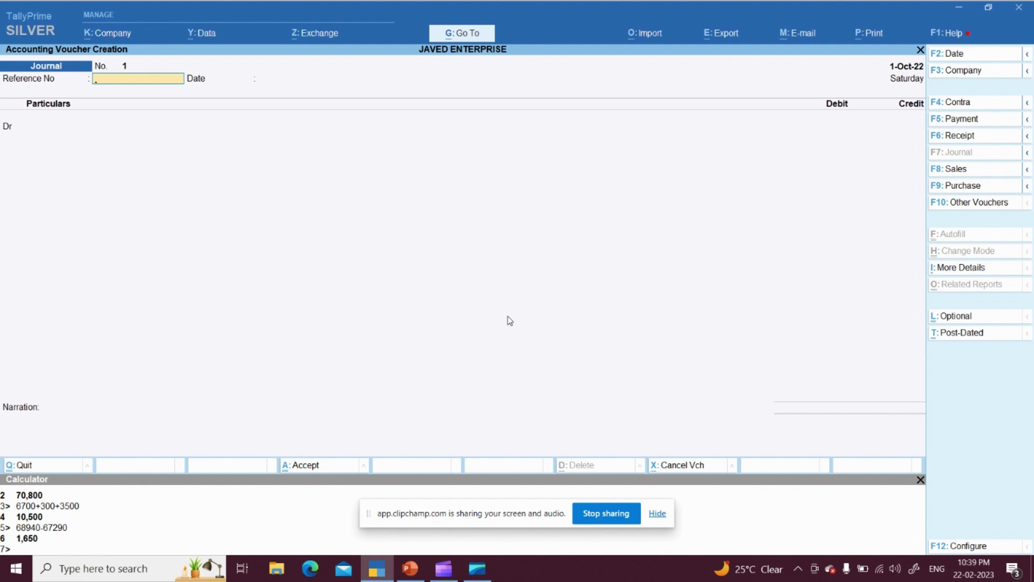
{"action": "key", "text": "Return"}
{"action": "key", "text": "Return"}
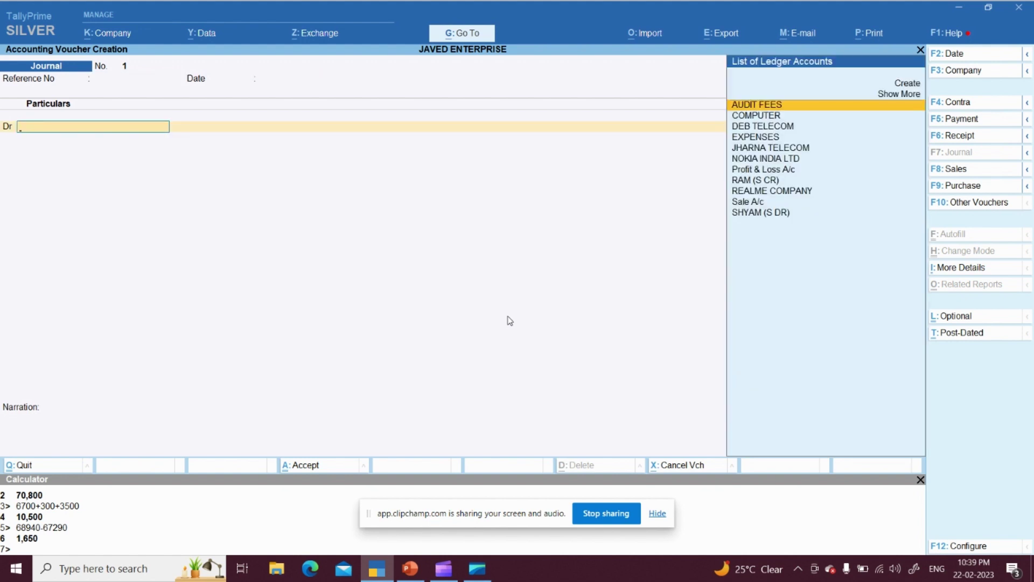
{"action": "type", "text": "S"}
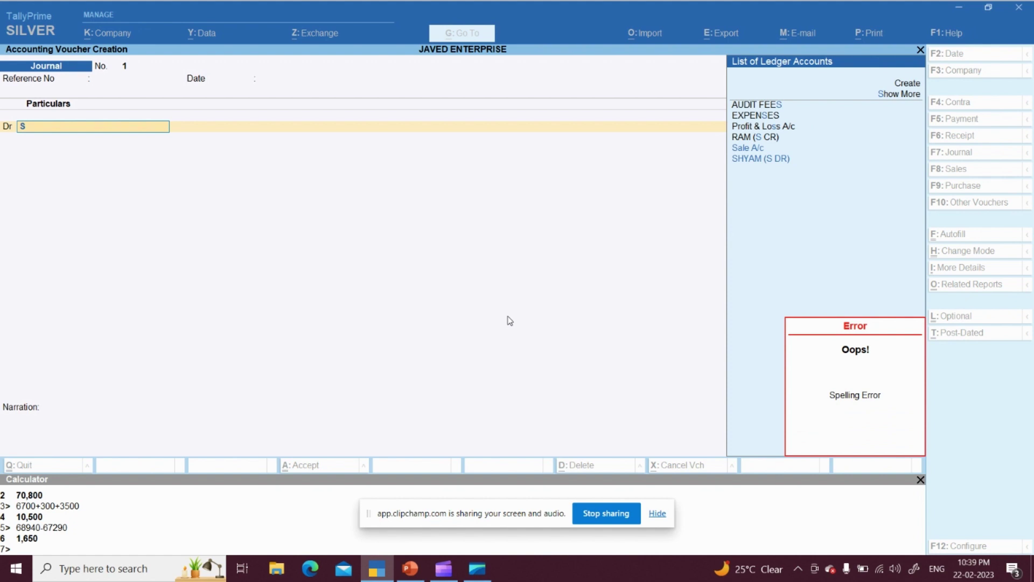
{"action": "key", "text": "Return"}
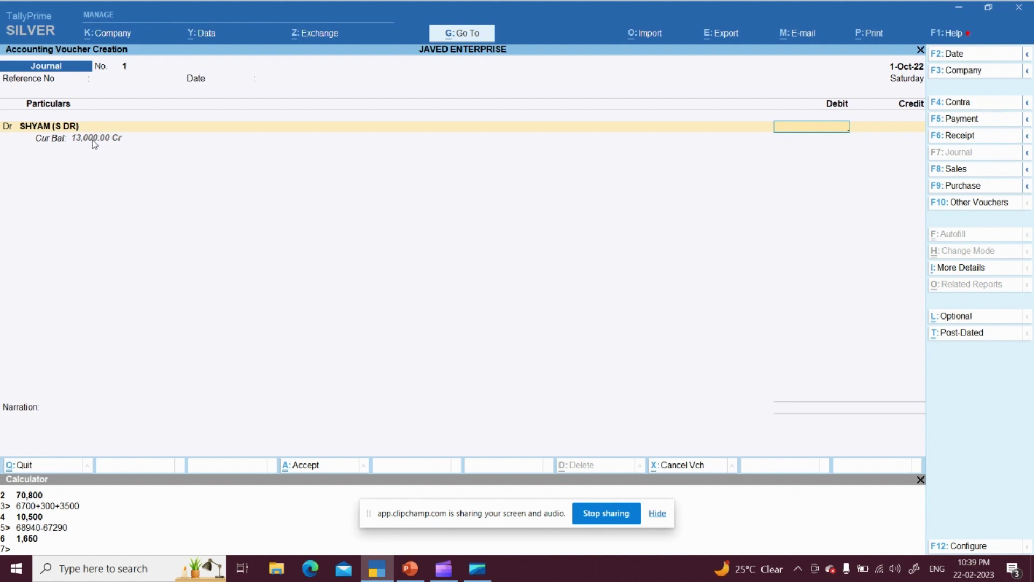
{"action": "key", "text": "Escape"}
{"action": "key", "text": "n"}
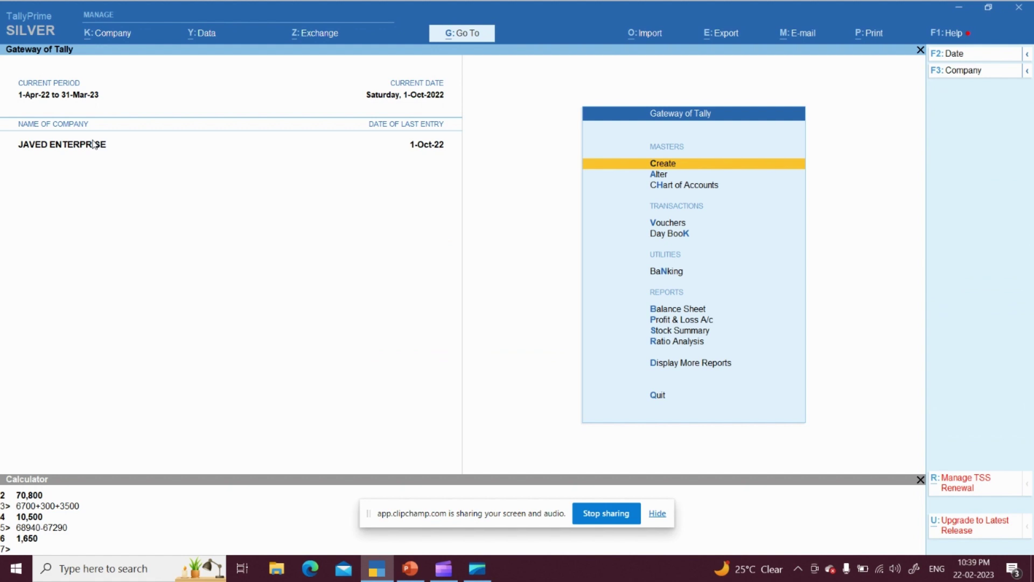
{"action": "key", "text": "Escape"}
{"action": "key", "text": "n"}
Open a journal voucher, set its date to 30-10-22 and leave the reference number and reference date blank.
{"action": "key", "text": "v"}
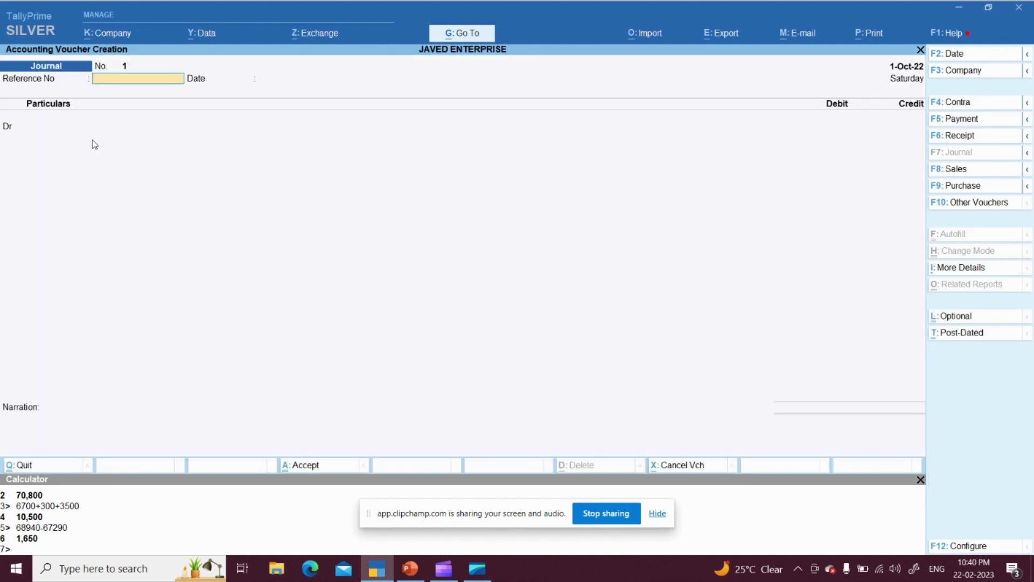
{"action": "key", "text": "F1"}
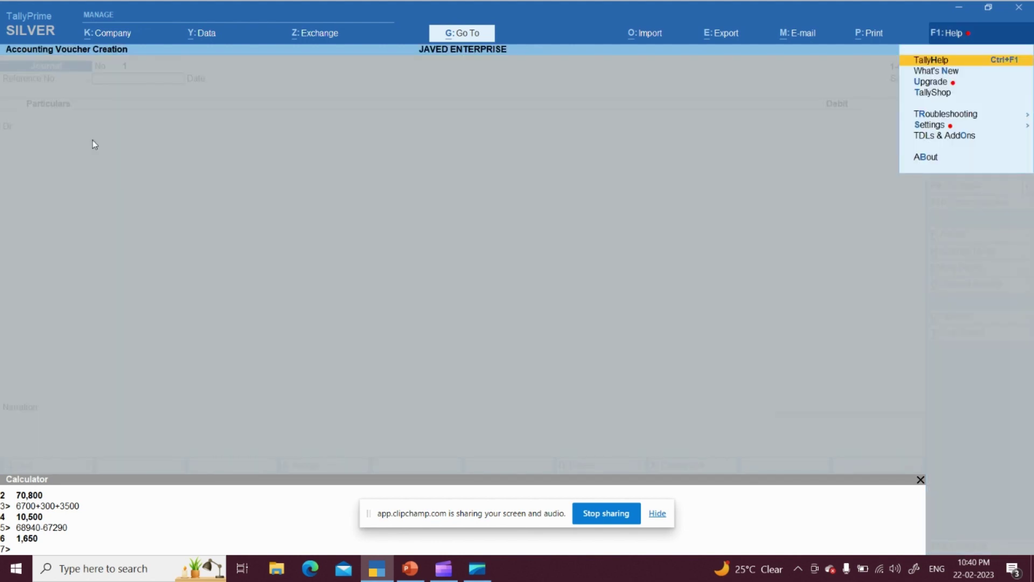
{"action": "key", "text": "Escape"}
{"action": "key", "text": "F2"}
{"action": "type", "text": "3"}
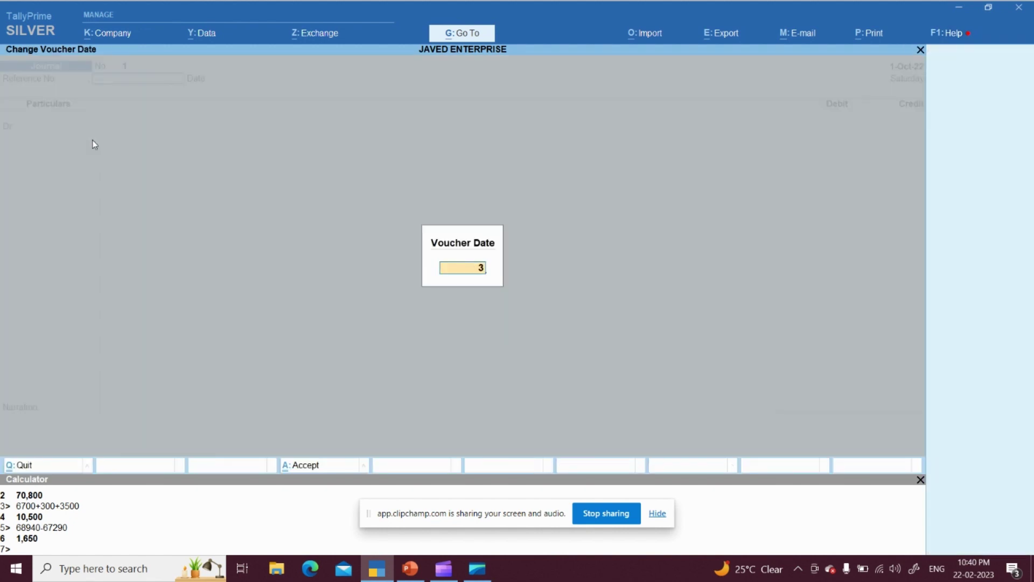
{"action": "type", "text": "0-"}
{"action": "type", "text": "10-22"}
{"action": "key", "text": "Return"}
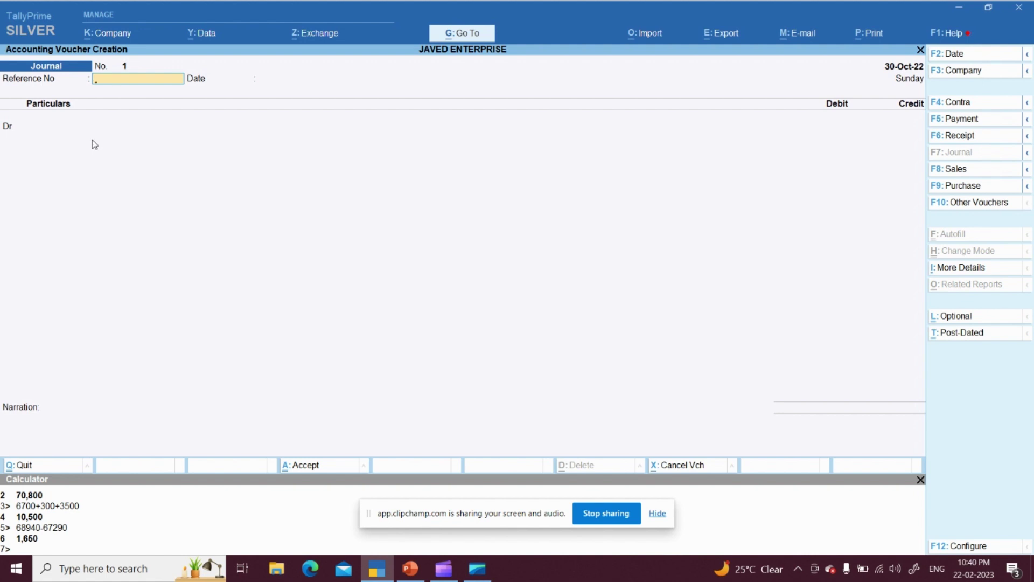
{"action": "key", "text": "Return"}
{"action": "key", "text": "Return"}
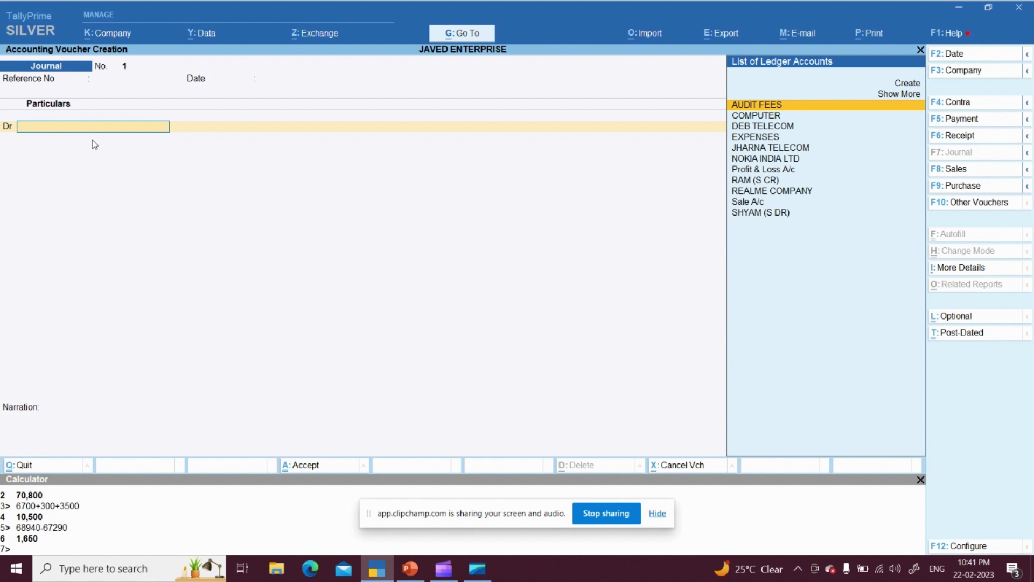
{"action": "type", "text": "RE"}
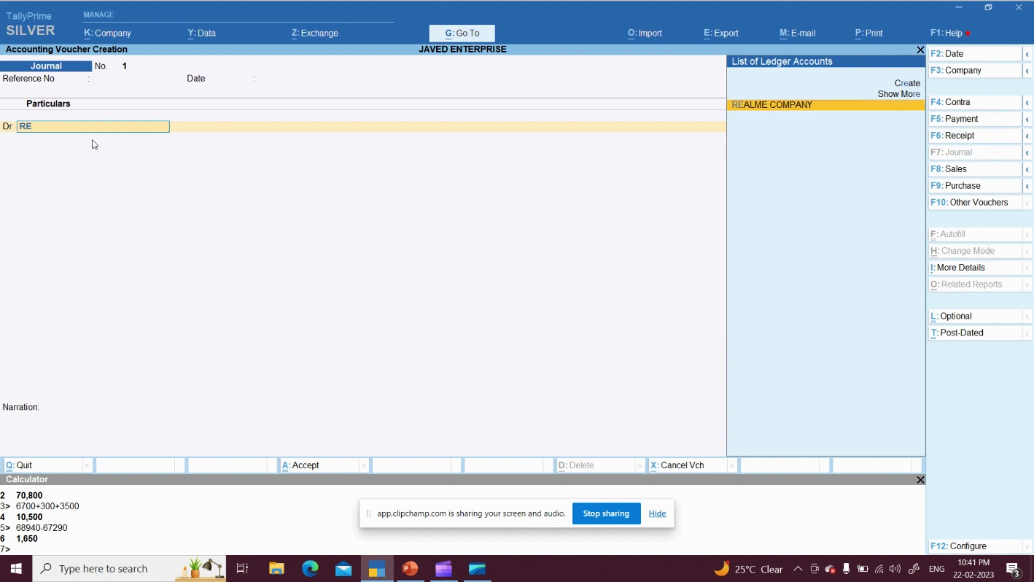
{"action": "key", "text": "BackSpace"}
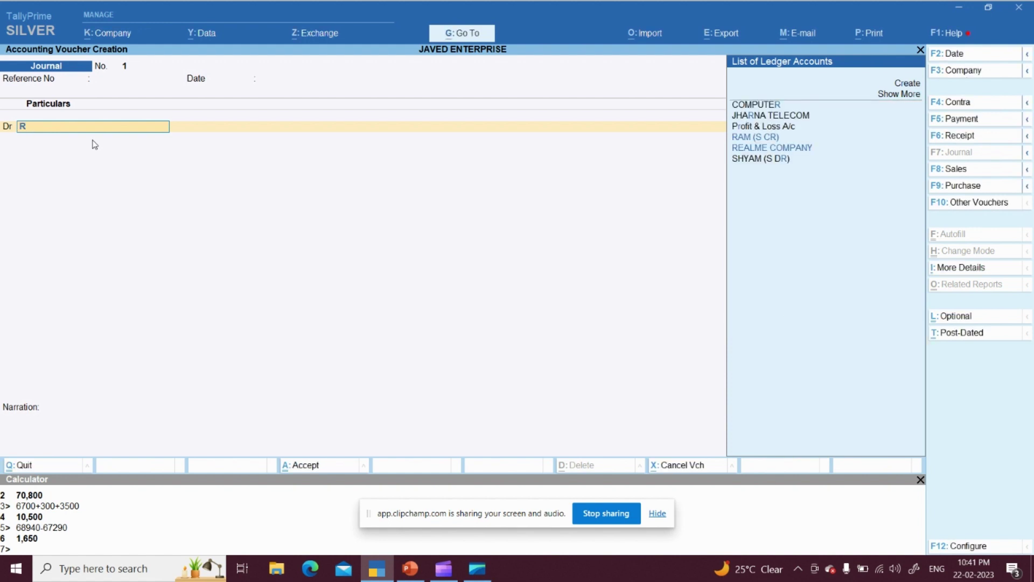
{"action": "key", "text": "BackSpace"}
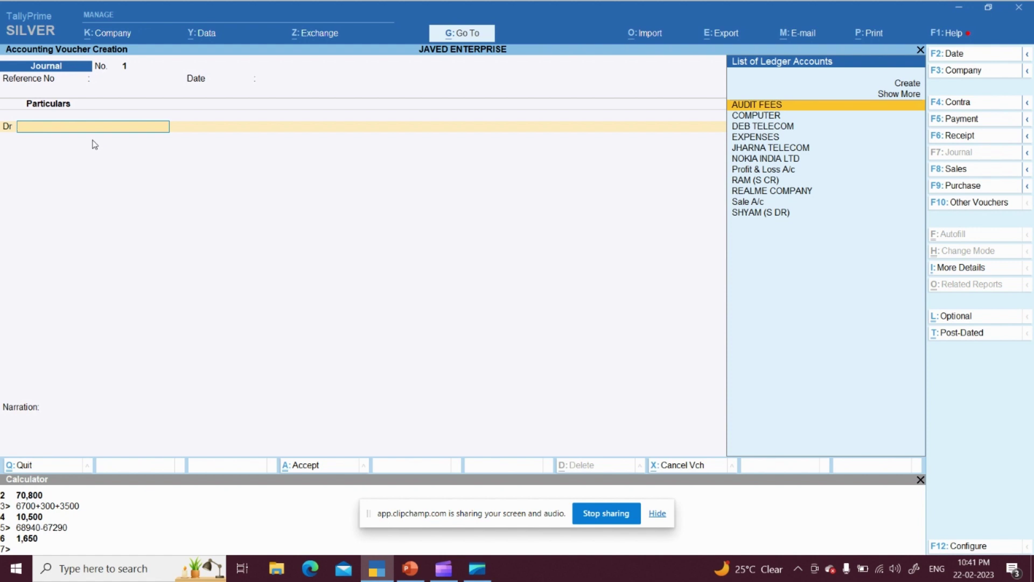
Create a RENT EXPENSES ledger under Indirect Expenses from the journal's debit line, with ledger type Not Applicable.
{"action": "key", "text": "alt+c"}
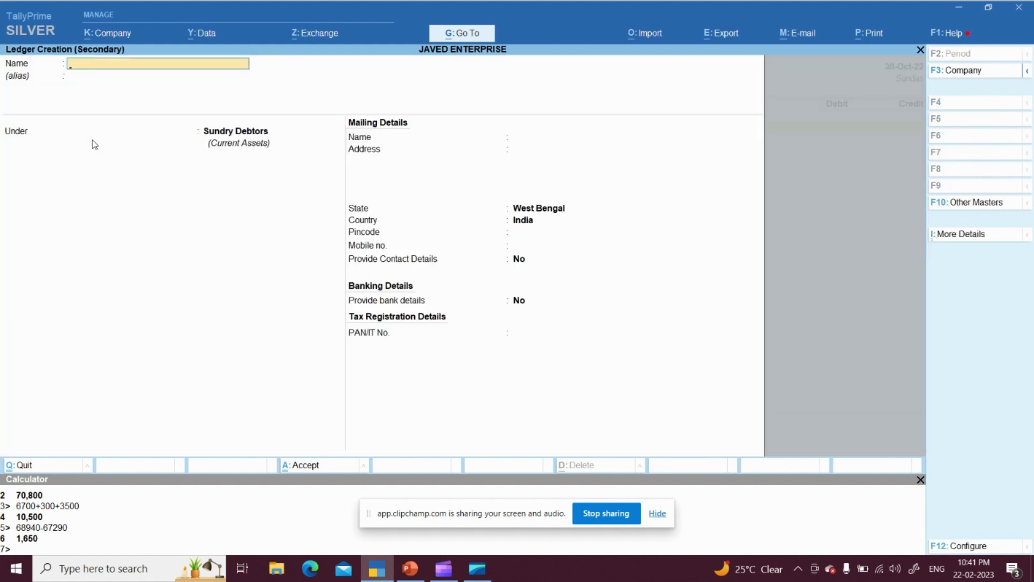
{"action": "type", "text": "RENT EXPENSES"}
{"action": "key", "text": "Return"}
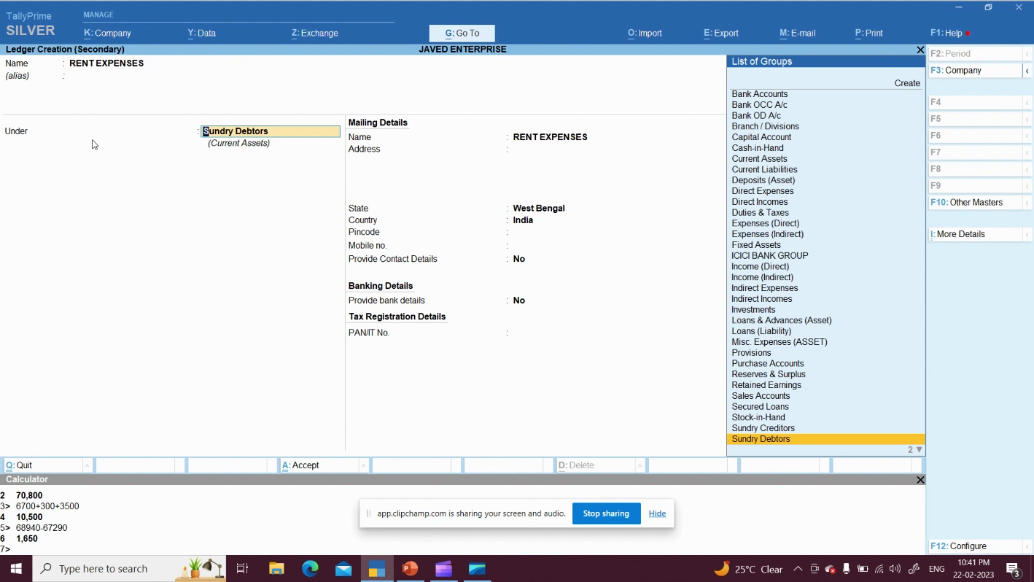
{"action": "type", "text": "INDIR"}
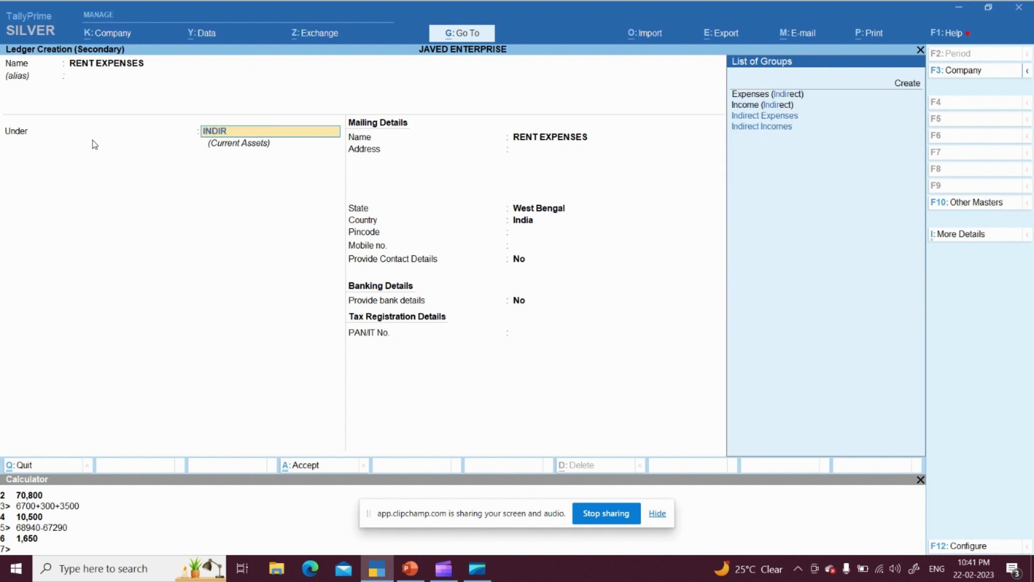
{"action": "key", "text": "Return"}
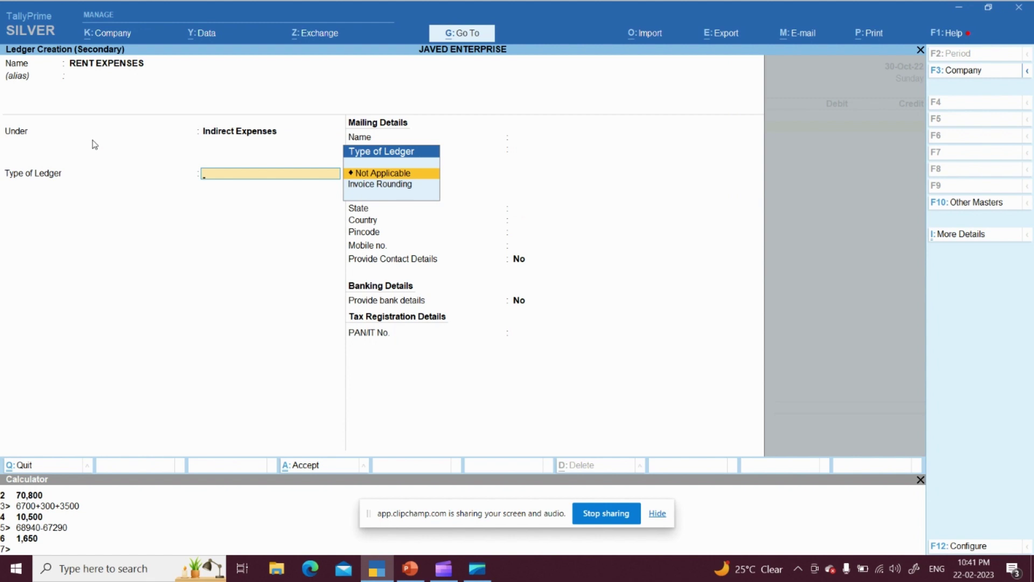
{"action": "key", "text": "Return"}
{"action": "key", "text": "Return"}
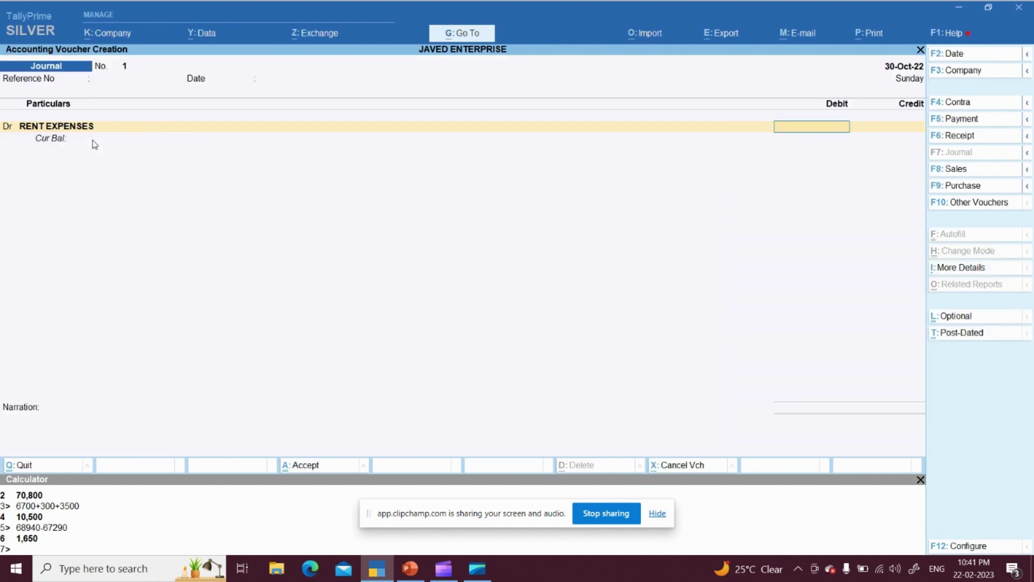
Debit RENT EXPENSES with 6,000 in the journal voucher and start its credit line.
{"action": "type", "text": "6000"}
{"action": "key", "text": "Return"}
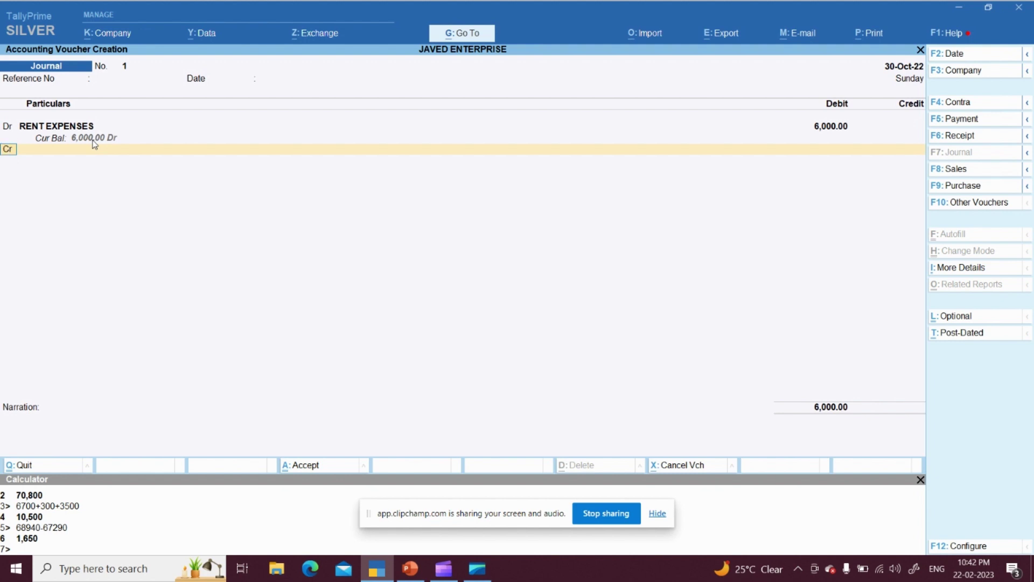
{"action": "key", "text": "Return"}
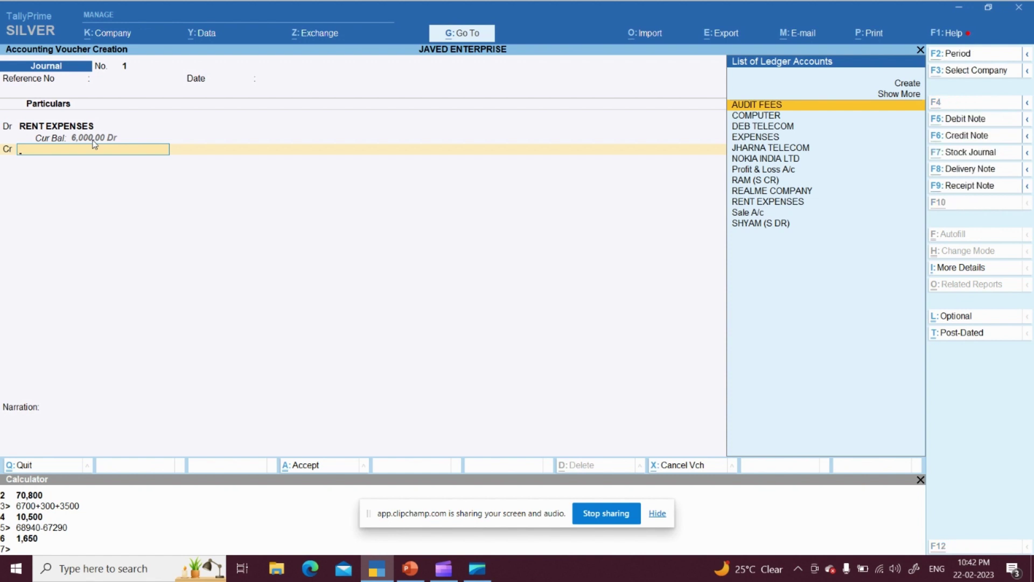
Create an ABC LANDLORD ledger under Sundry Creditors from the journal's credit line, keeping the default mailing, bank and tax details.
{"action": "key", "text": "alt+c"}
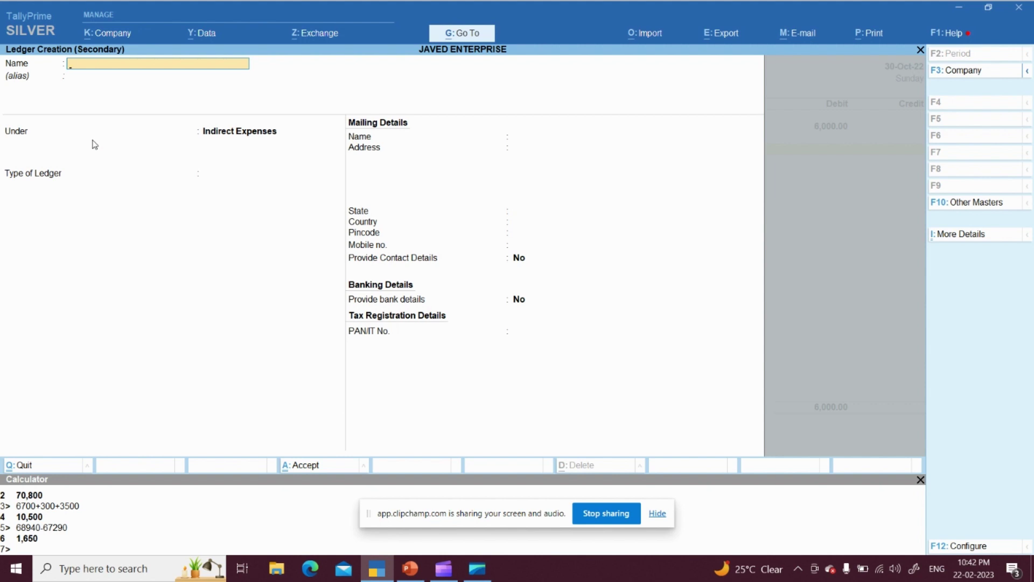
{"action": "type", "text": "ABC LANDLORD"}
{"action": "key", "text": "Return"}
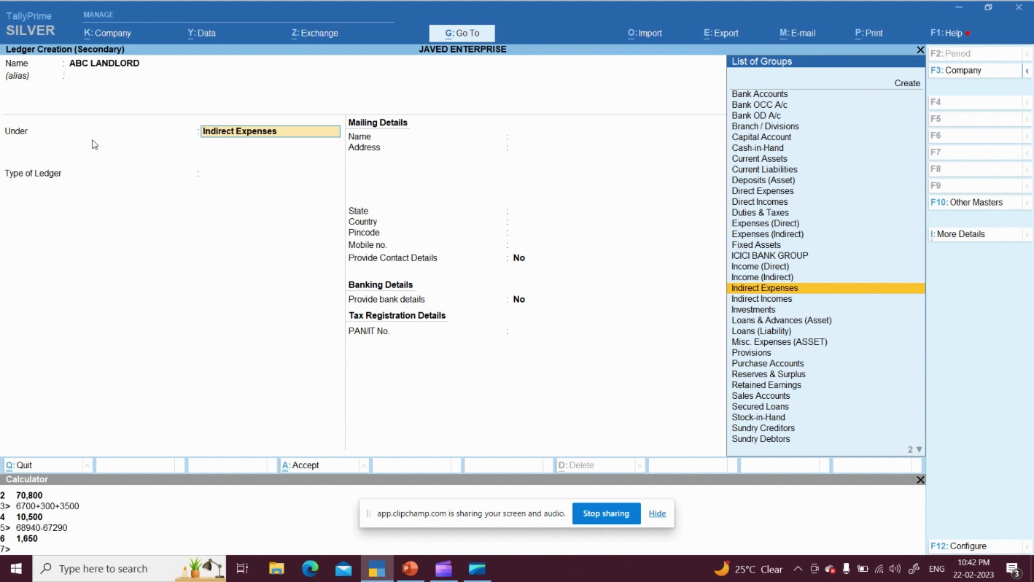
{"action": "type", "text": "SUN"}
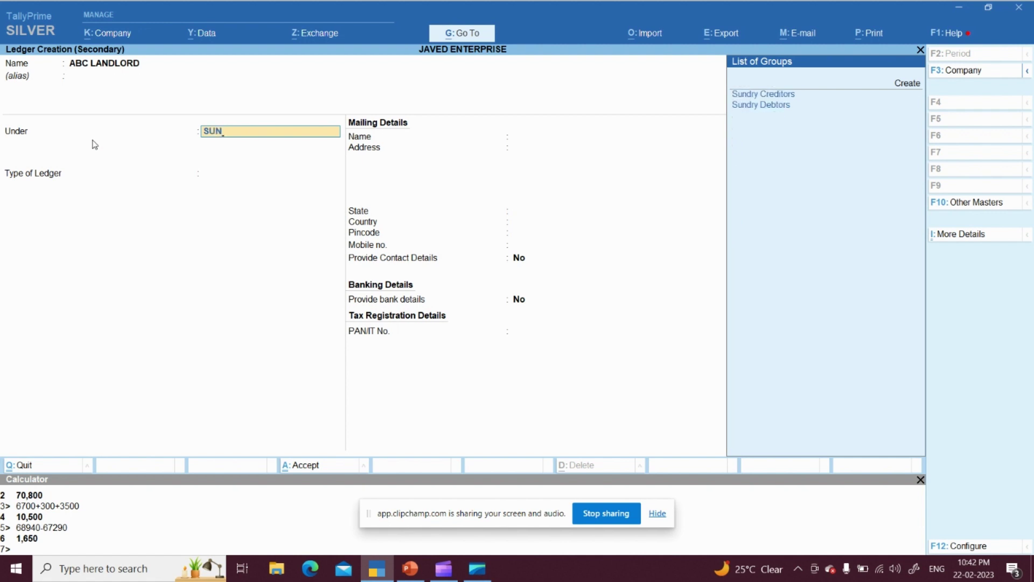
{"action": "key", "text": "Return"}
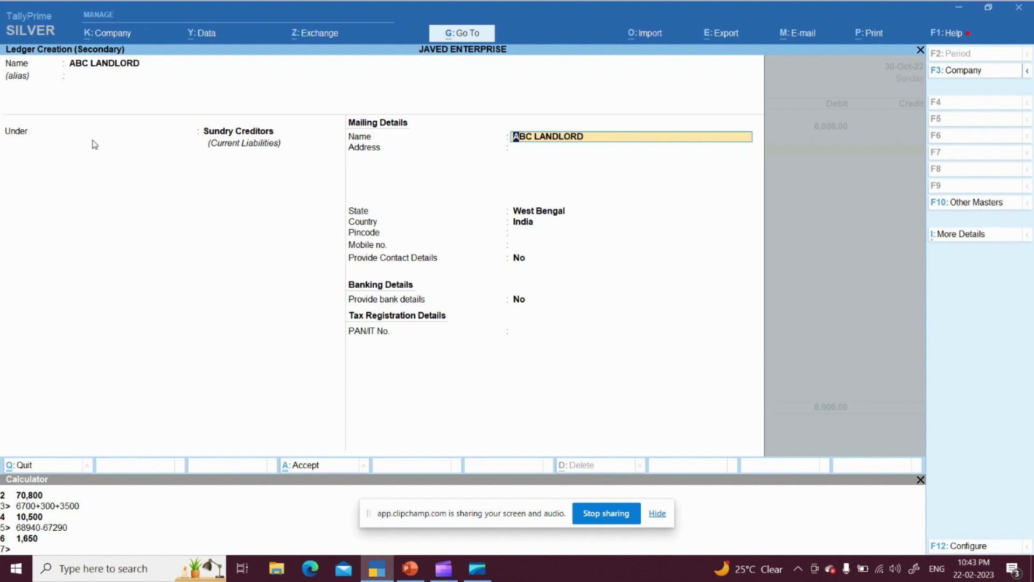
{"action": "key", "text": "Return"}
{"action": "key", "text": "Return"}
{"action": "key", "text": "Return"}
{"action": "key", "text": "Return"}
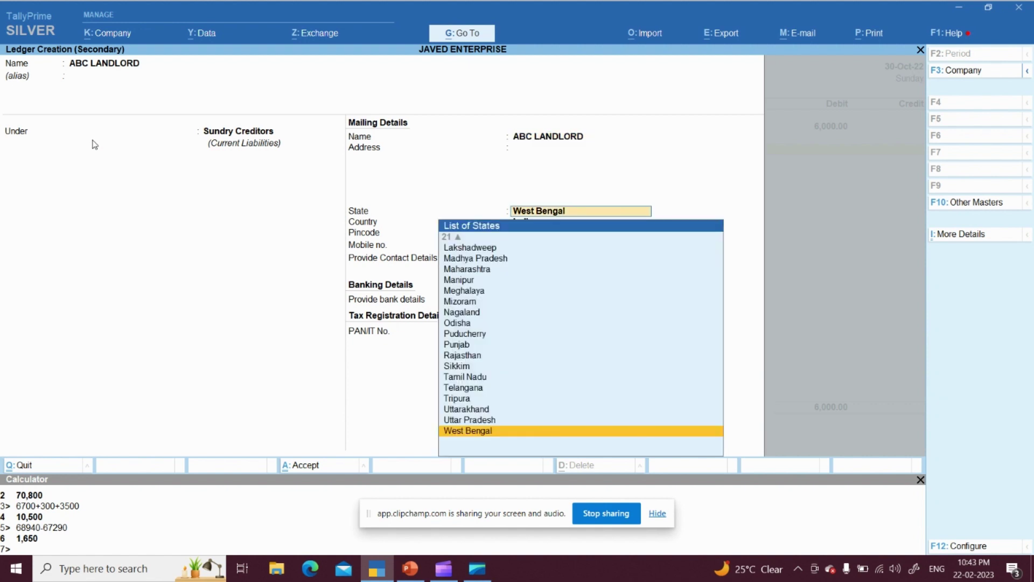
{"action": "key", "text": "Return"}
{"action": "key", "text": "Return"}
{"action": "key", "text": "Return"}
{"action": "key", "text": "Return"}
{"action": "key", "text": "Return"}
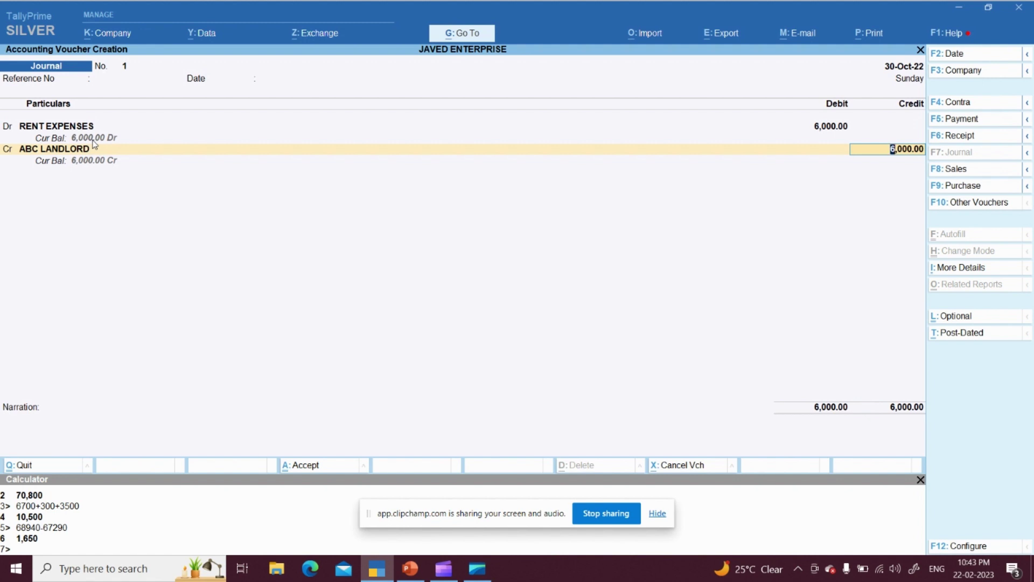
Credit ABC LANDLORD with 6,000 and save the journal voucher without a narration.
{"action": "key", "text": "Return"}
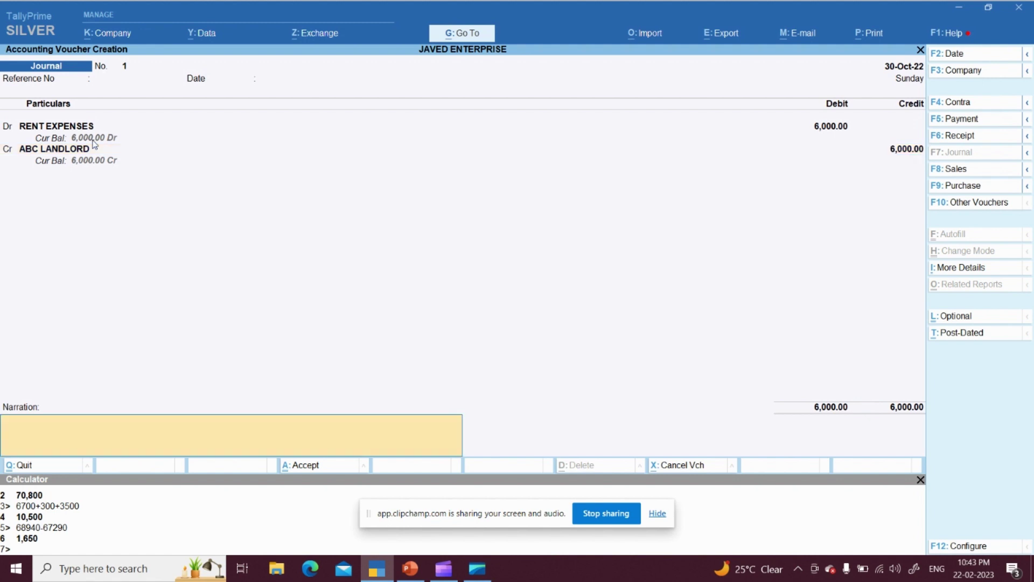
{"action": "key", "text": "Return"}
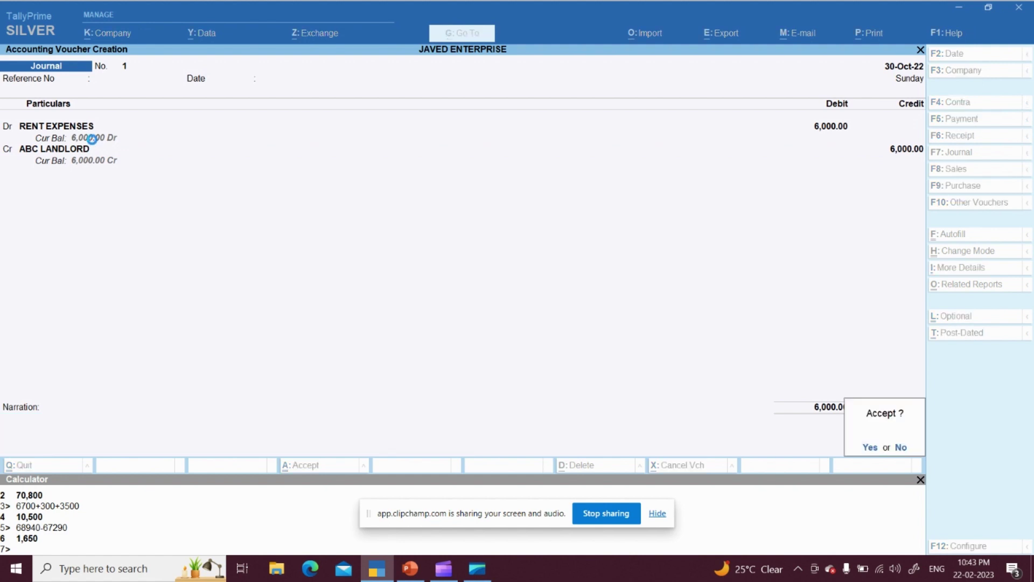
{"action": "key", "text": "Return"}
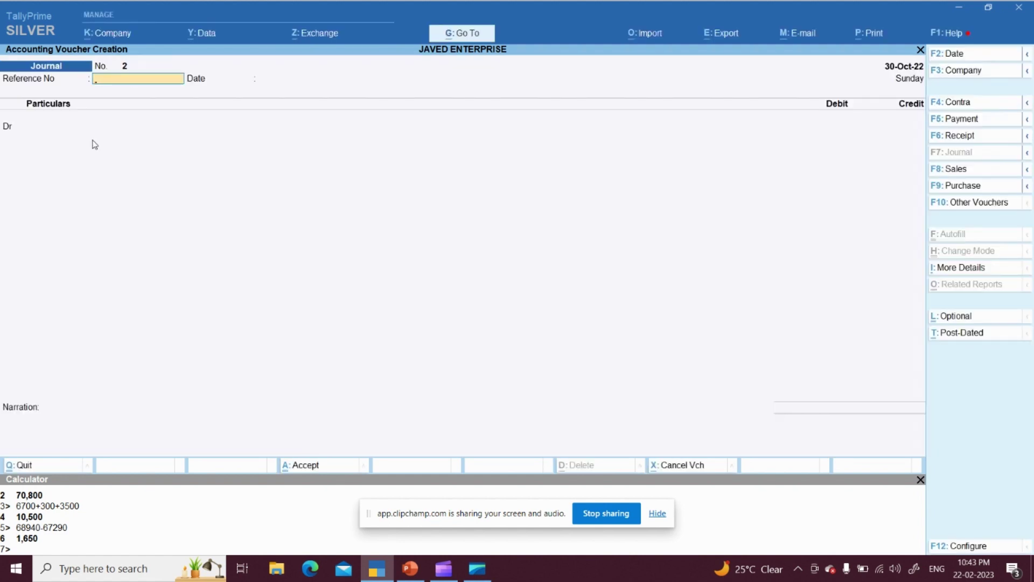
Set the voucher date to 6-11-22 and switch to a payment voucher.
{"action": "key", "text": "F2"}
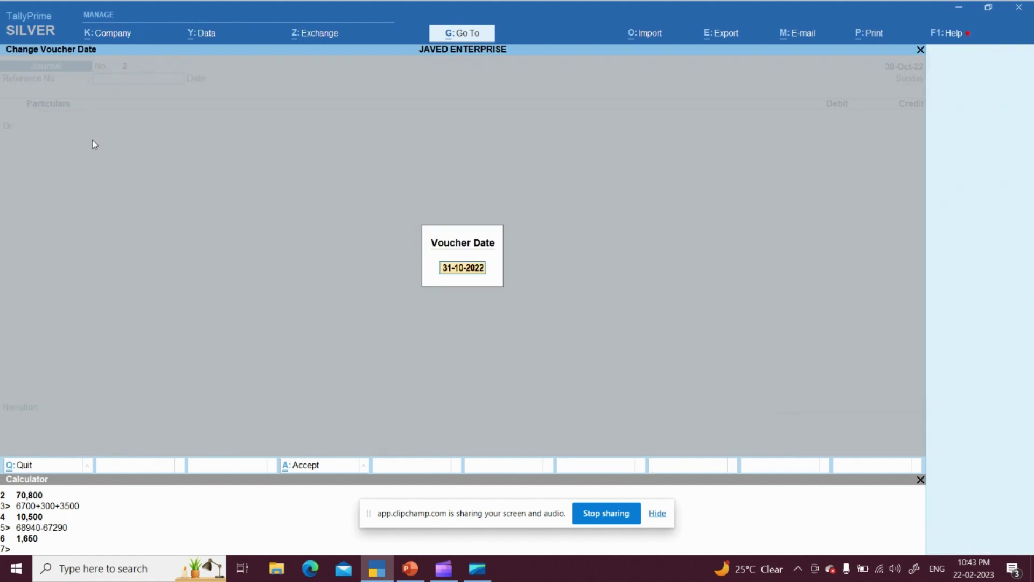
{"action": "type", "text": "6-11-22"}
{"action": "key", "text": "Return"}
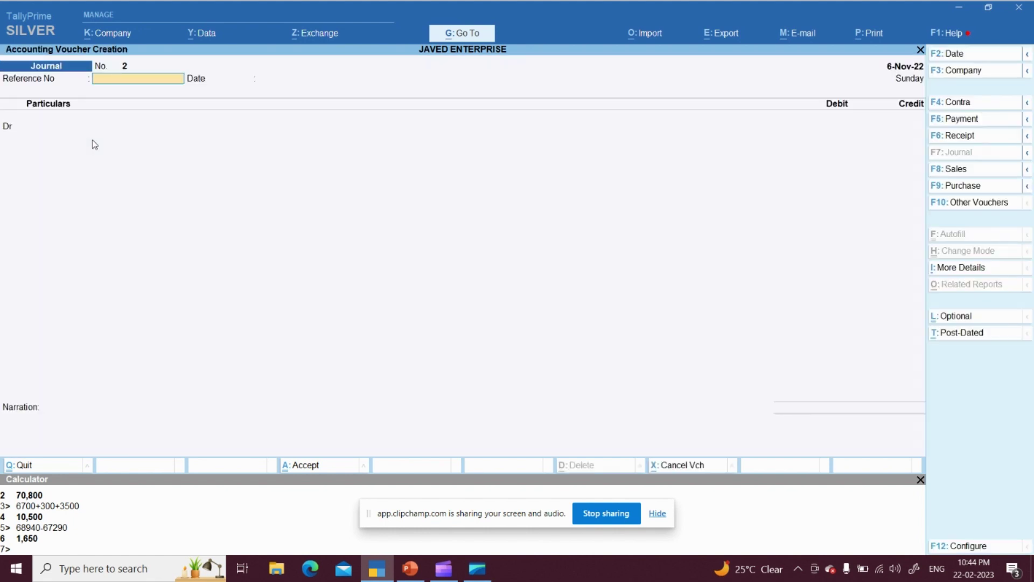
{"action": "key", "text": "F5"}
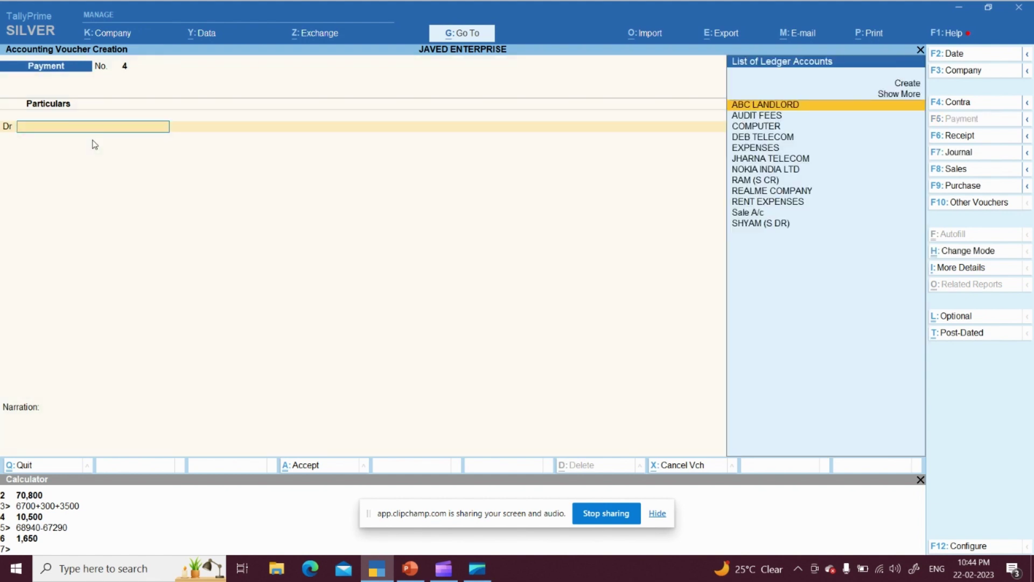
Debit ABC LANDLORD with 6,000, credit Cash with the same amount and save the payment voucher without a narration.
{"action": "key", "text": "Return"}
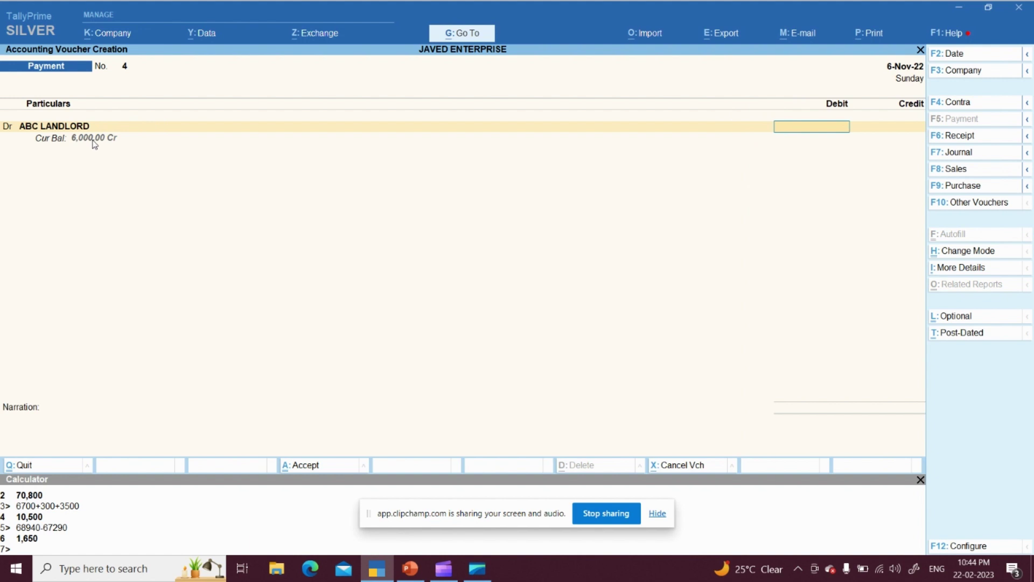
{"action": "type", "text": "6000"}
{"action": "key", "text": "Return"}
{"action": "key", "text": "Return"}
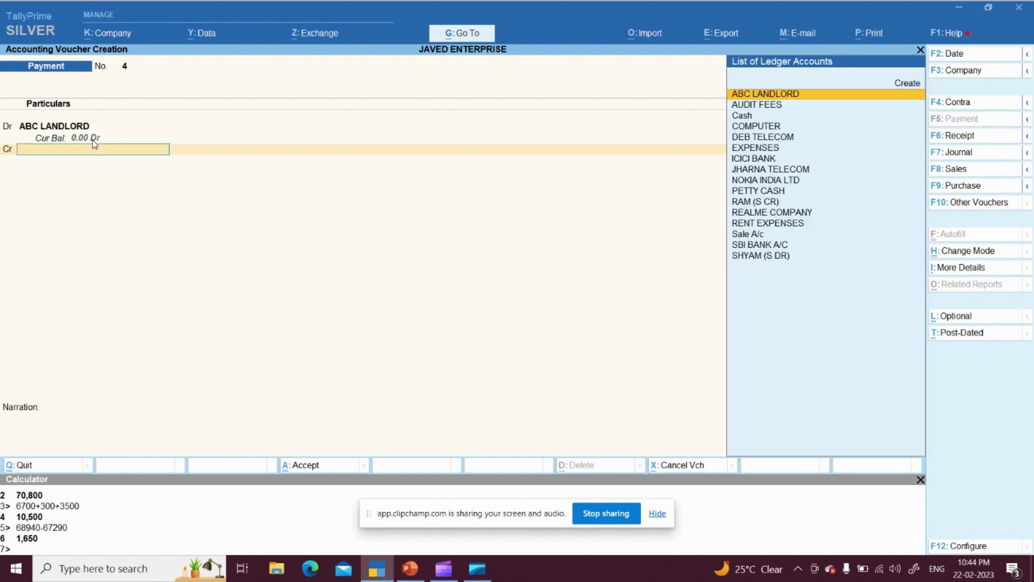
{"action": "type", "text": "CASH"}
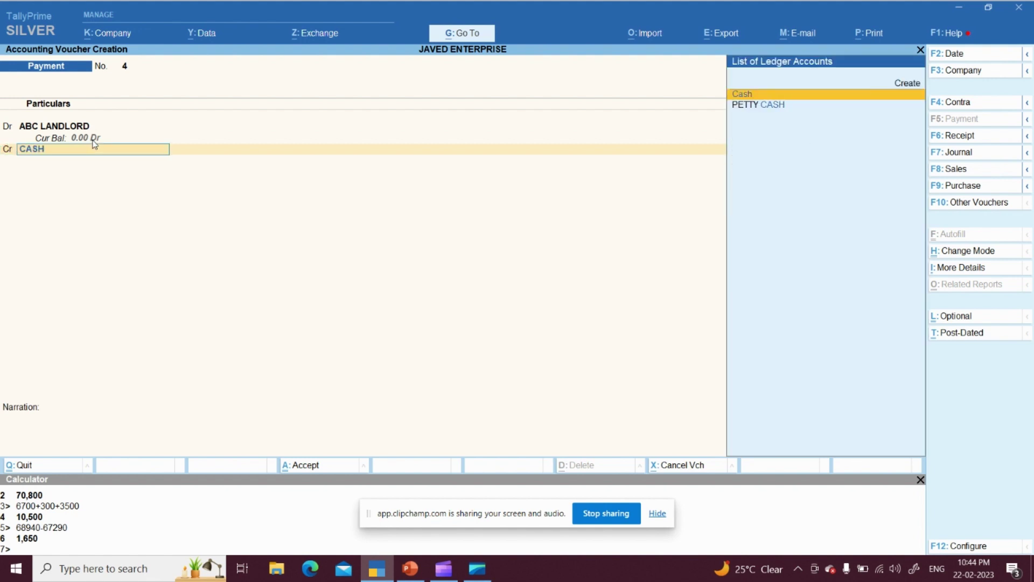
{"action": "key", "text": "Return"}
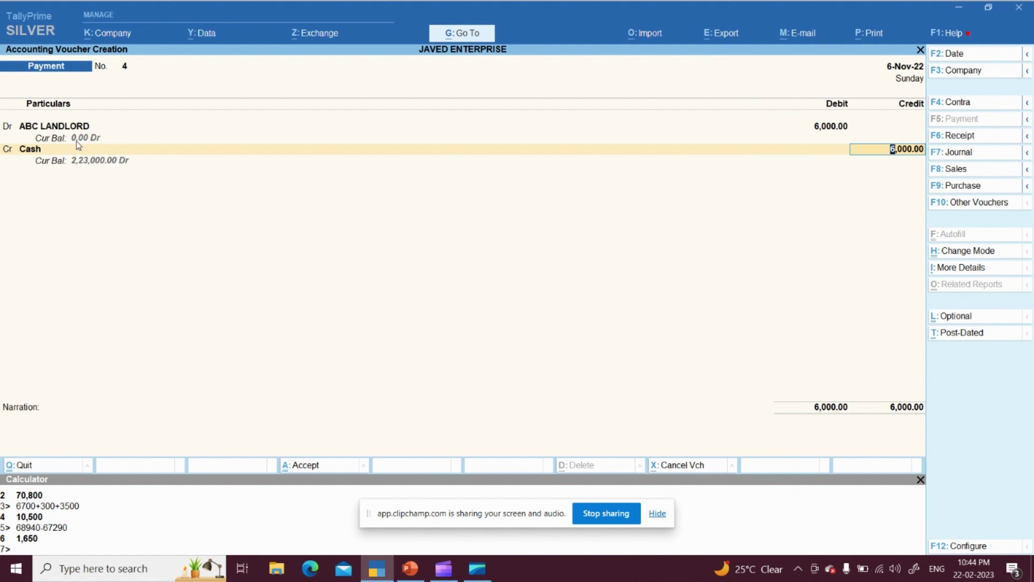
{"action": "key", "text": "Return"}
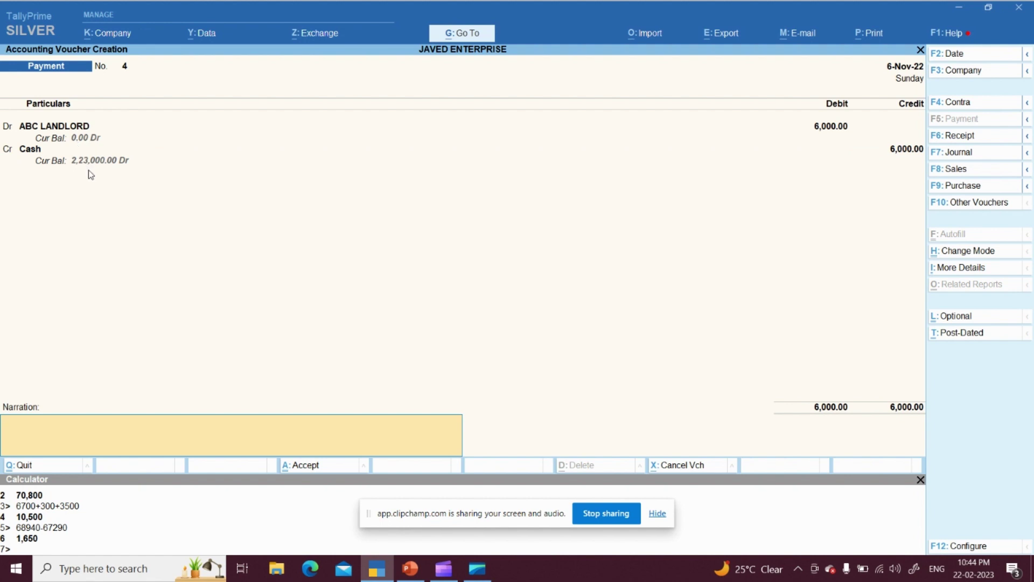
{"action": "key", "text": "Return"}
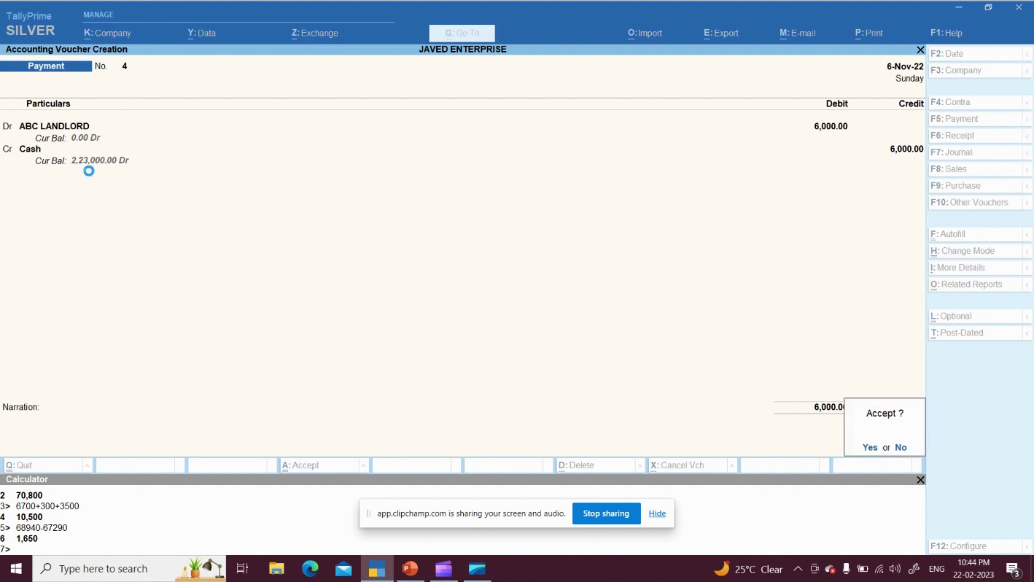
{"action": "key", "text": "Return"}
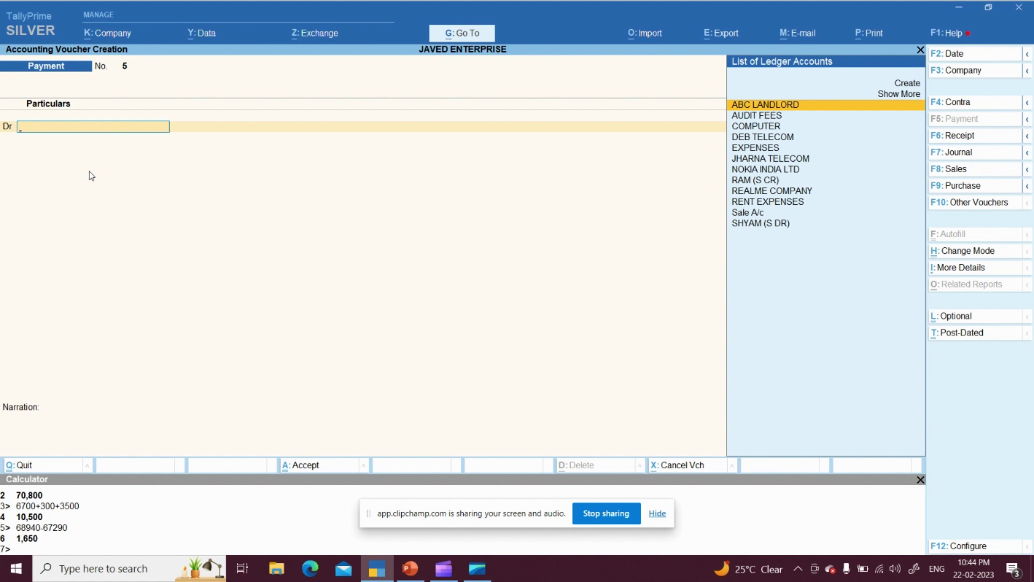
Leave voucher entry and locate the Journal voucher type in the company's Statistics report.
{"action": "type", "text": "p"}
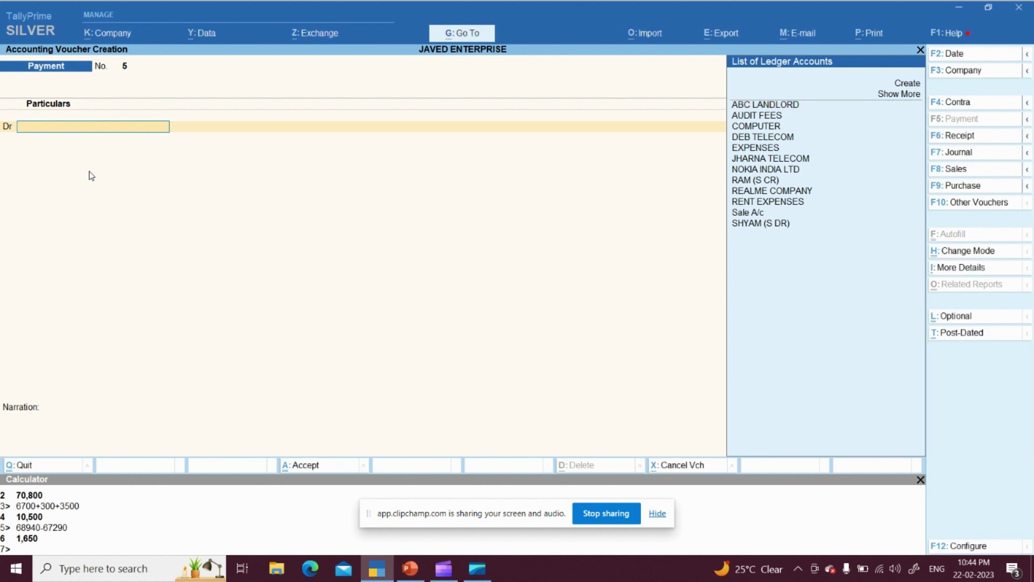
{"action": "key", "text": "Escape"}
{"action": "key", "text": "Return"}
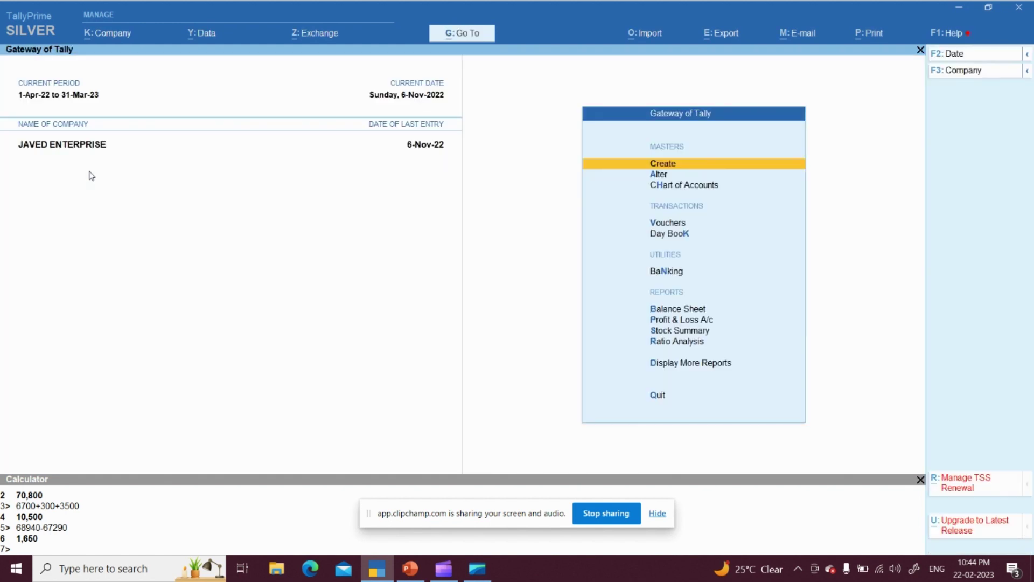
{"action": "key", "text": "d"}
{"action": "key", "text": "s"}
{"action": "key", "text": "Up"}
{"action": "key", "text": "Up"}
{"action": "key", "text": "Up"}
{"action": "key", "text": "Up"}
{"action": "key", "text": "Up"}
{"action": "key", "text": "Up"}
{"action": "key", "text": "Up"}
{"action": "key", "text": "Up"}
{"action": "key", "text": "Up"}
{"action": "key", "text": "Up"}
{"action": "key", "text": "Up"}
{"action": "key", "text": "Up"}
{"action": "key", "text": "Up"}
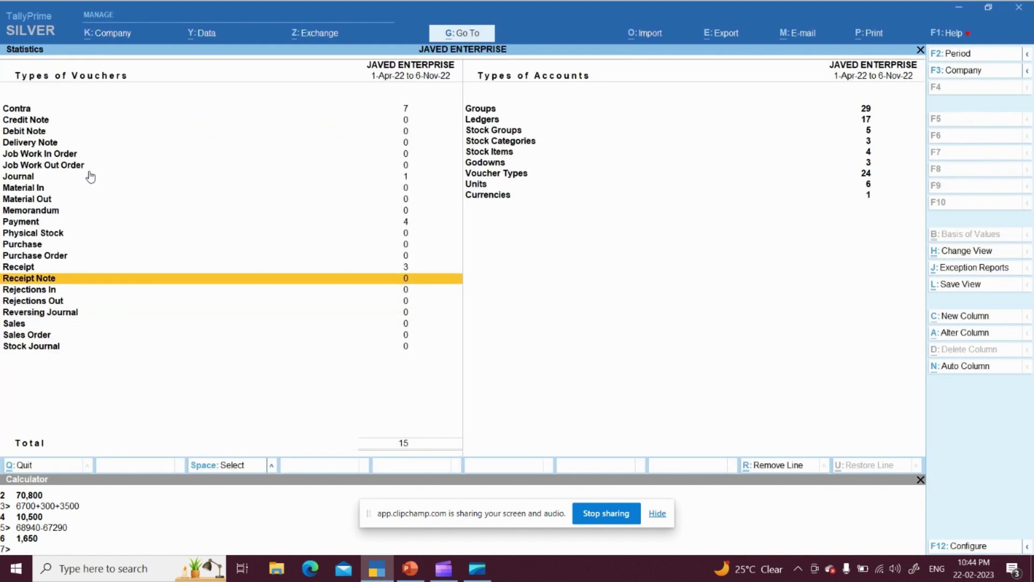
Open October's journal voucher from the monthly register to review its entries, and return to the Gateway of Tally.
{"action": "key", "text": "Return"}
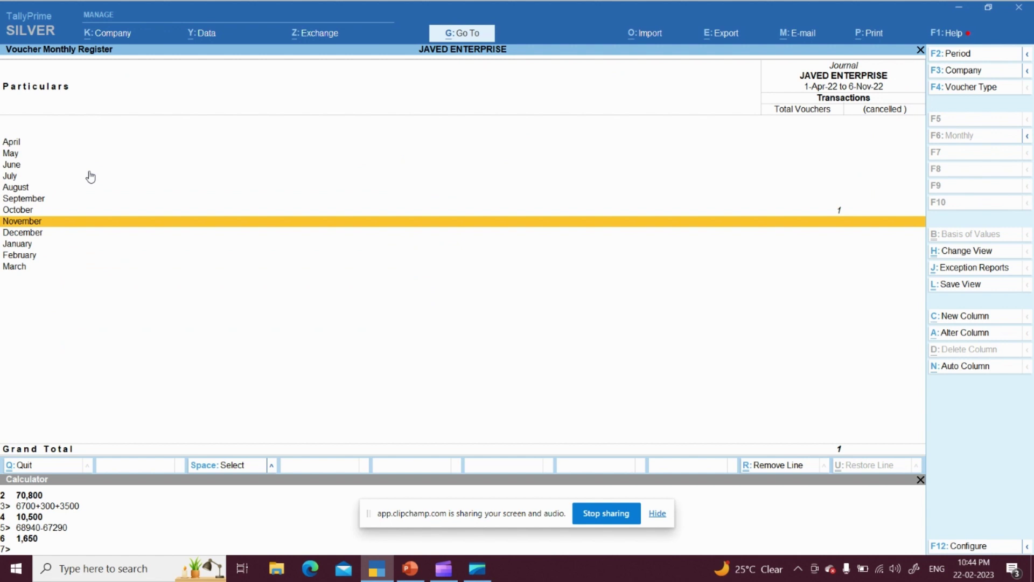
{"action": "key", "text": "Up"}
{"action": "key", "text": "Return"}
{"action": "key", "text": "Return"}
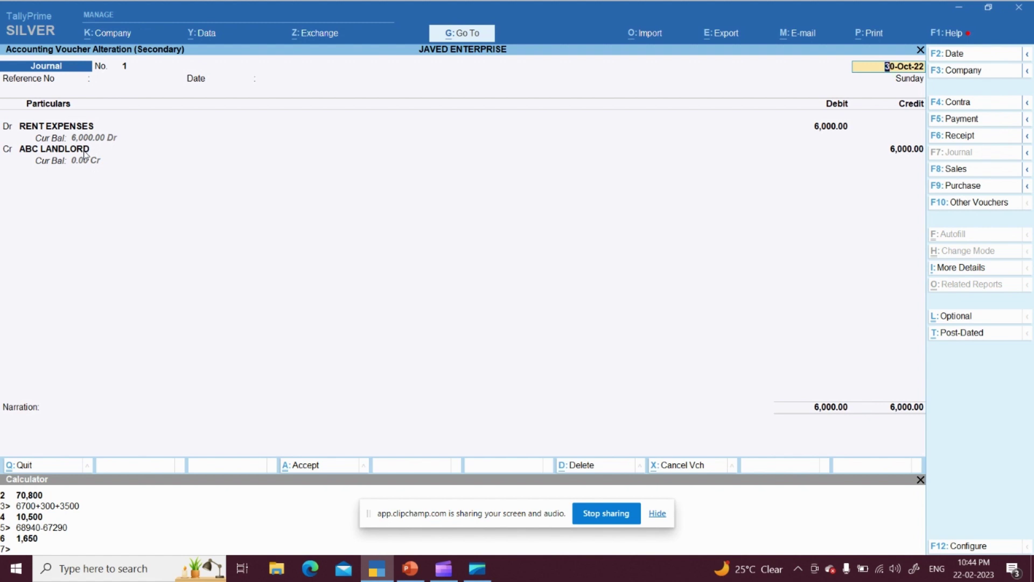
{"action": "key", "text": "Escape"}
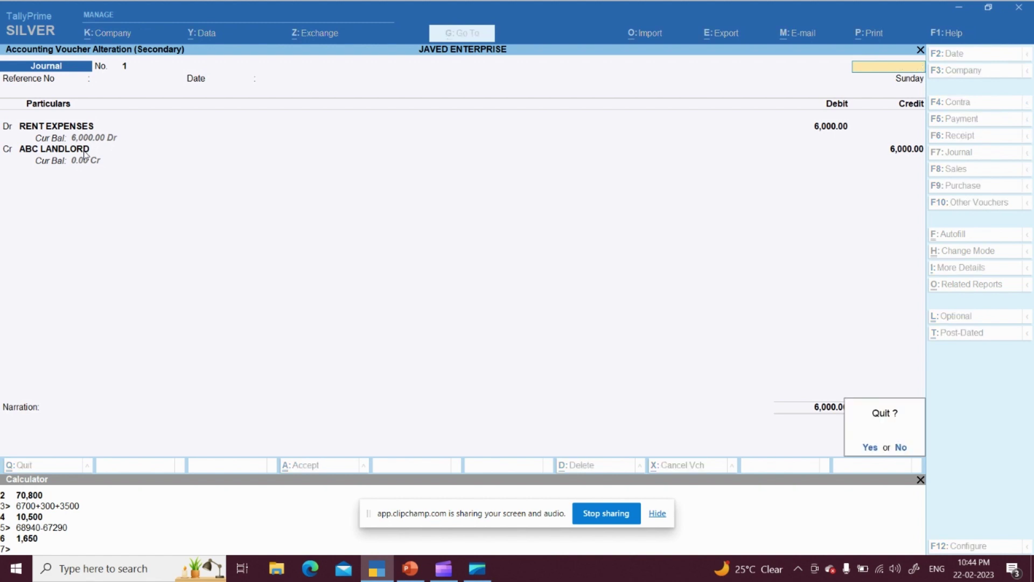
{"action": "key", "text": "y"}
{"action": "key", "text": "Escape"}
{"action": "key", "text": "Escape"}
{"action": "key", "text": "n"}
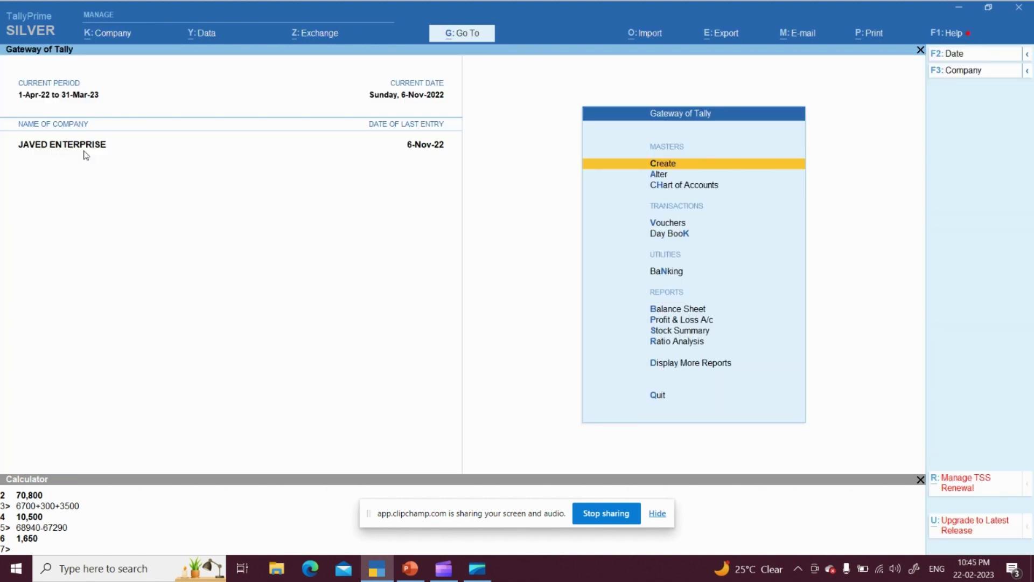
Display the ABC LANDLORD ledger vouchers with the period starting 1-4-22 and ending 6-11-2022.
{"action": "key", "text": "d"}
{"action": "key", "text": "a"}
{"action": "type", "text": "l"}
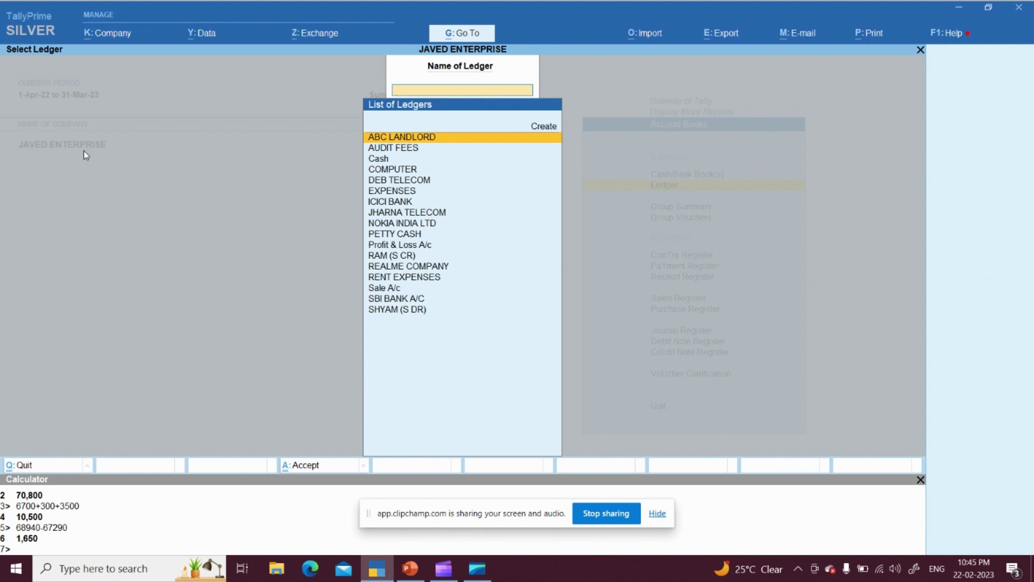
{"action": "type", "text": "abc"}
{"action": "key", "text": "Return"}
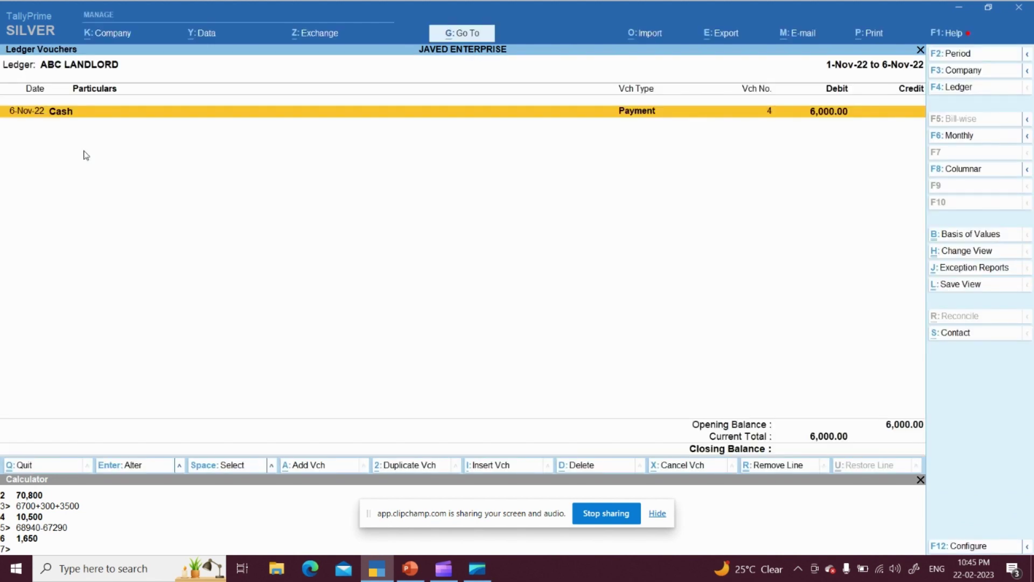
{"action": "key", "text": "F2"}
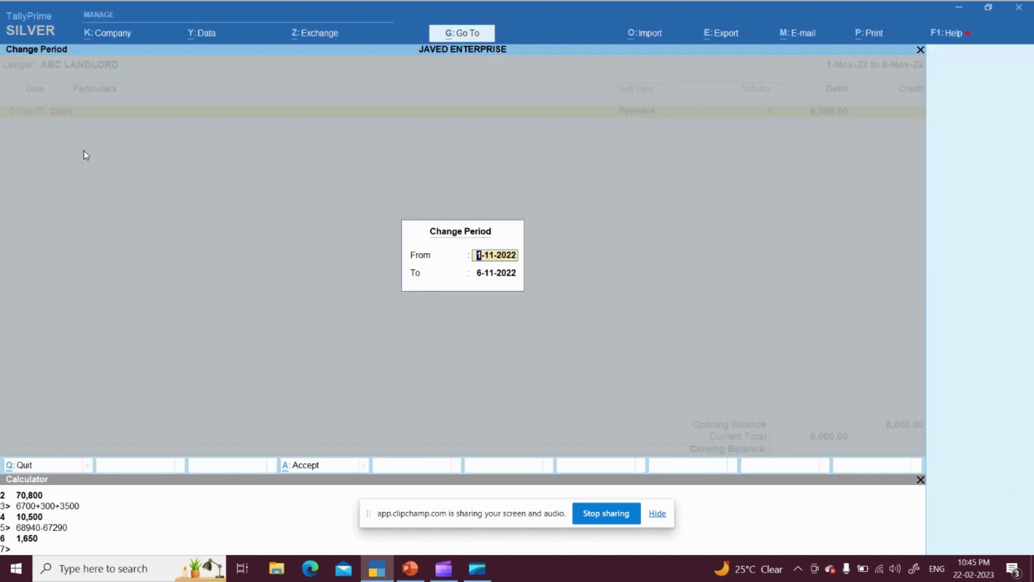
{"action": "type", "text": "1-4-22"}
{"action": "key", "text": "Return"}
{"action": "key", "text": "Return"}
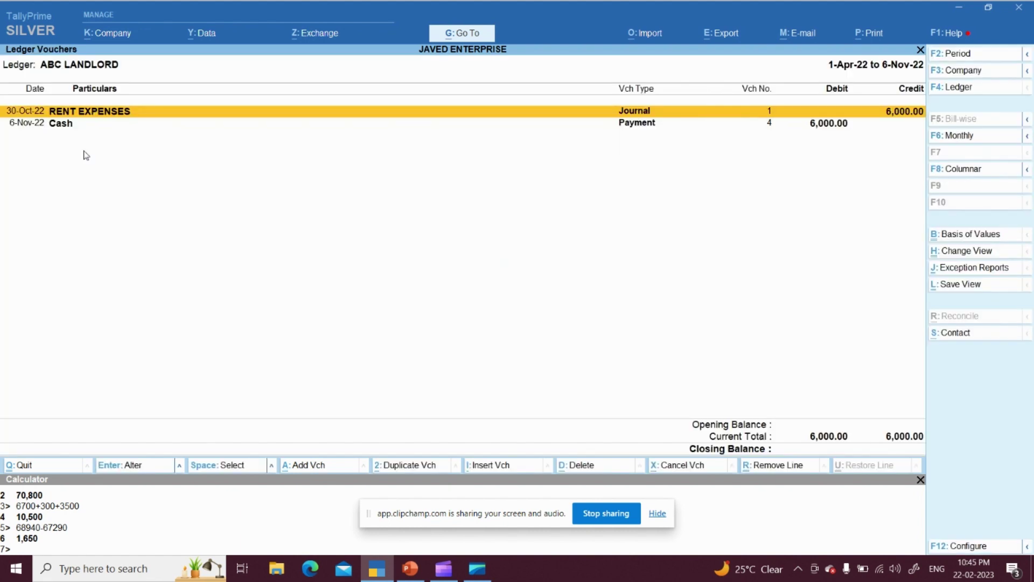
Inspect the RENT EXPENSES journal and the Cash payment voucher from the ABC LANDLORD ledger without altering them.
{"action": "double_click", "coordinate": [914, 114]}
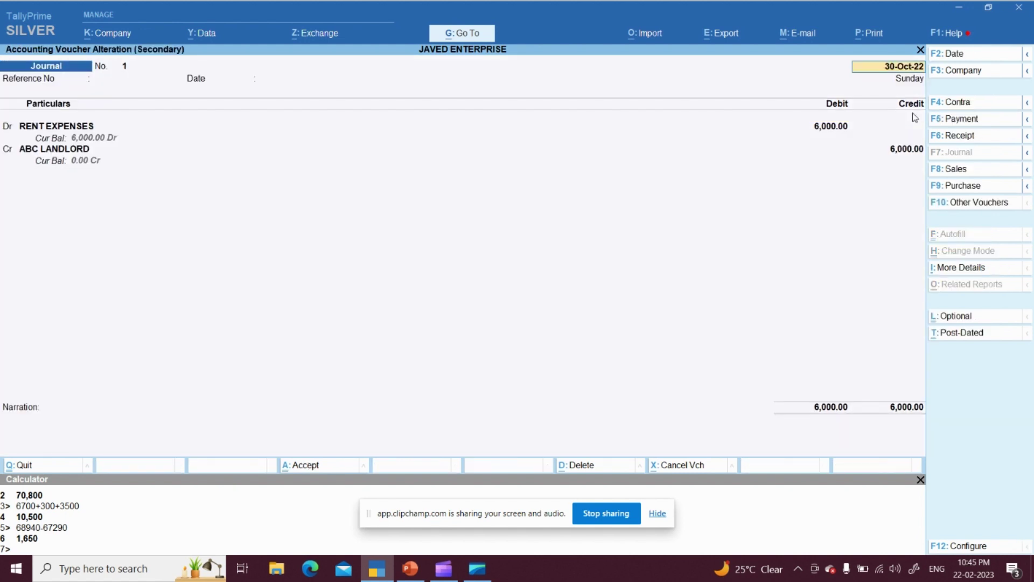
{"action": "key", "text": "Escape"}
{"action": "key", "text": "Down"}
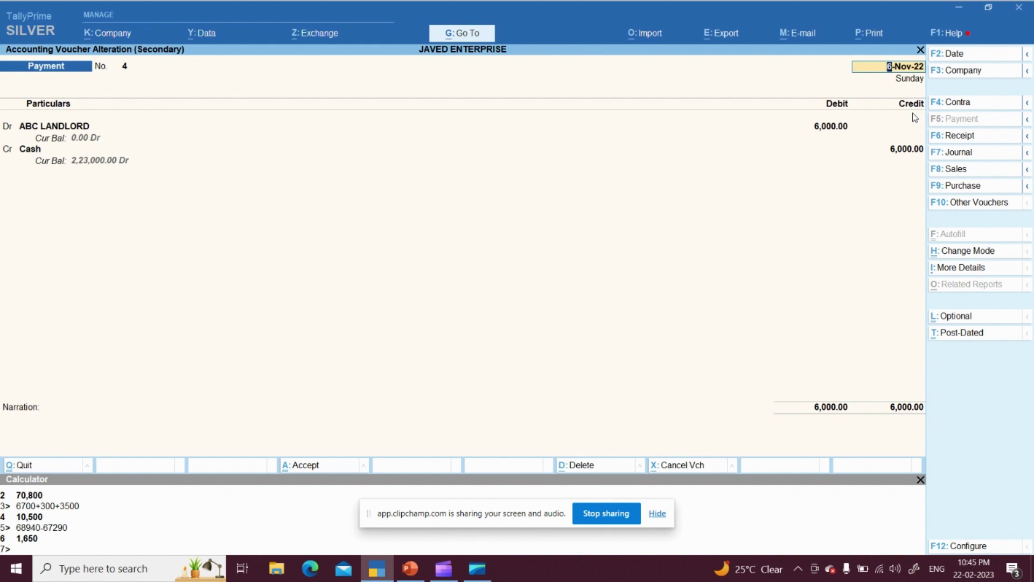
{"action": "key", "text": "Escape"}
{"action": "key", "text": "y"}
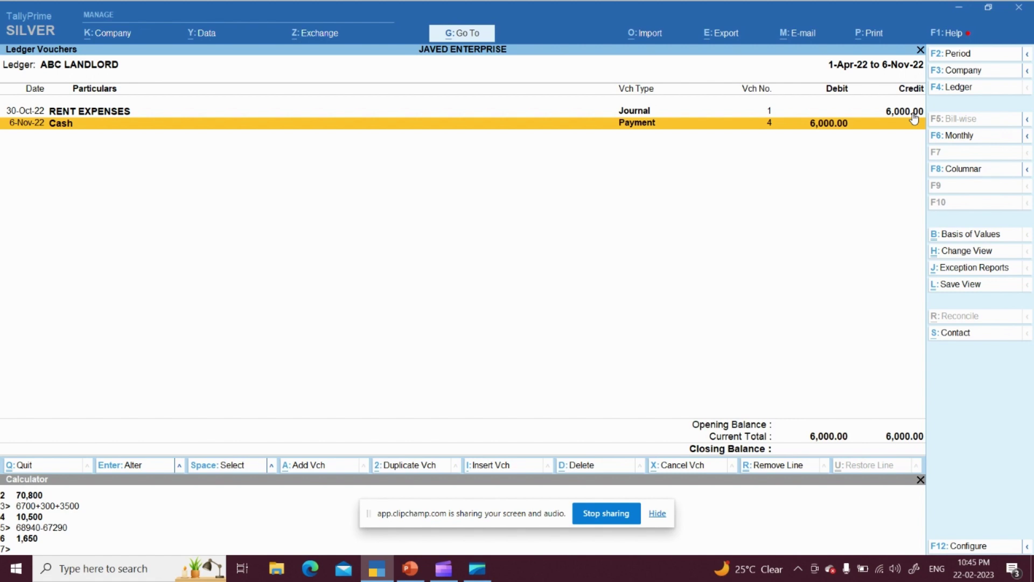
Close the ledger report back to the Gateway of Tally and switch to PowerPoint's F7:JOURNAL VOUCHER slide.
{"action": "key", "text": "Escape"}
{"action": "key", "text": "Escape"}
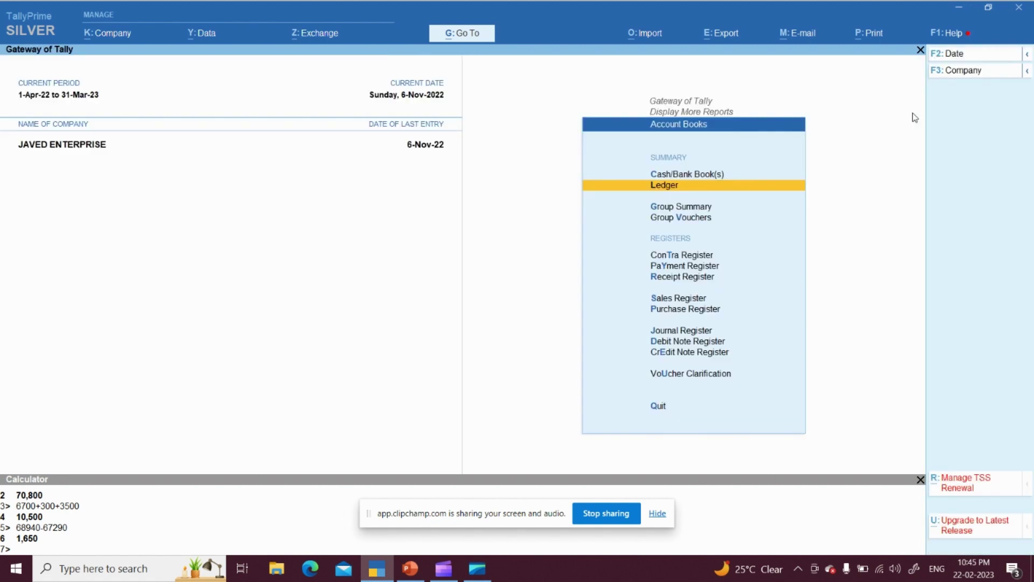
{"action": "key", "text": "Escape"}
{"action": "key", "text": "Escape"}
{"action": "key", "text": "Escape"}
{"action": "key", "text": "Escape"}
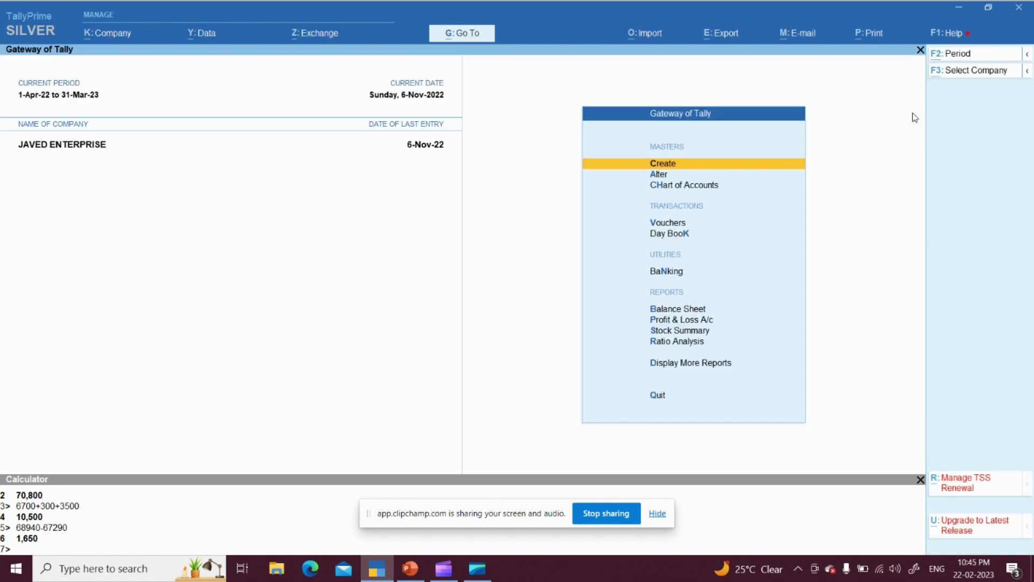
{"action": "key", "text": "alt+Tab"}
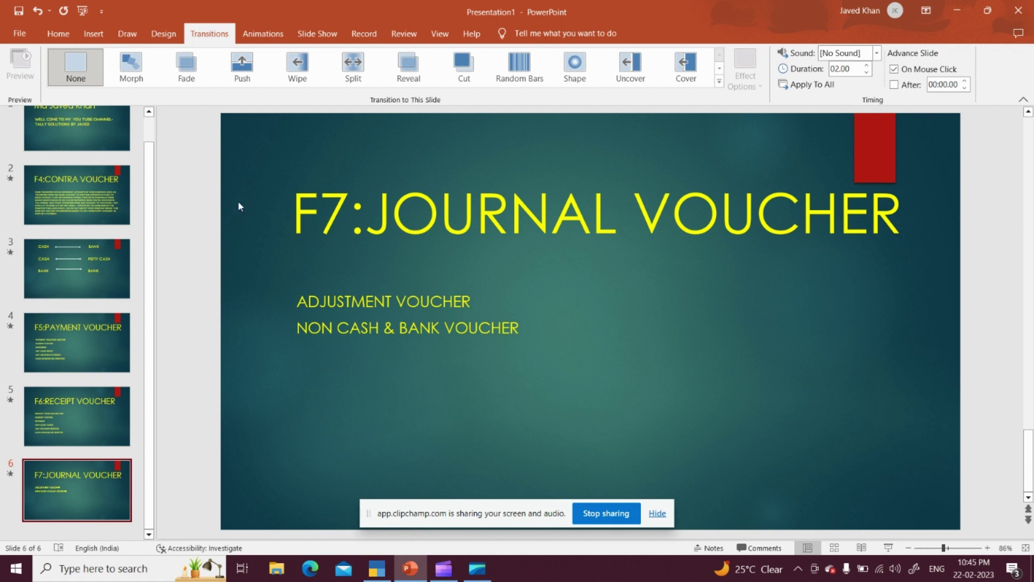